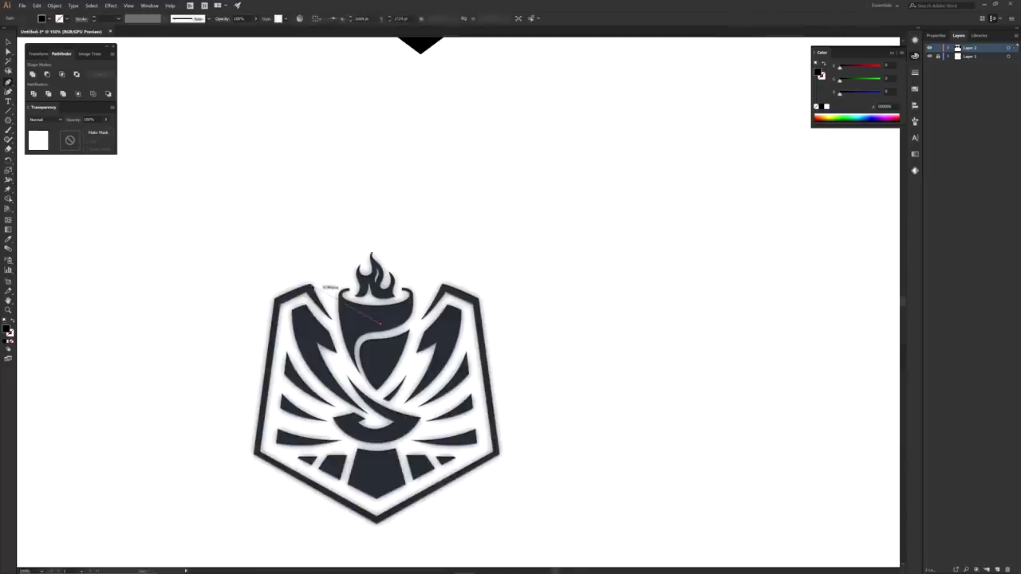
# - Draw a black left half of a shield with the Pen tool, modelled on the torch emblem's outer frame
pyautogui.click(367, 259)
pyautogui.click(403, 247)
pyautogui.click(470, 283)
pyautogui.click(347, 415)
pyautogui.click(469, 487)
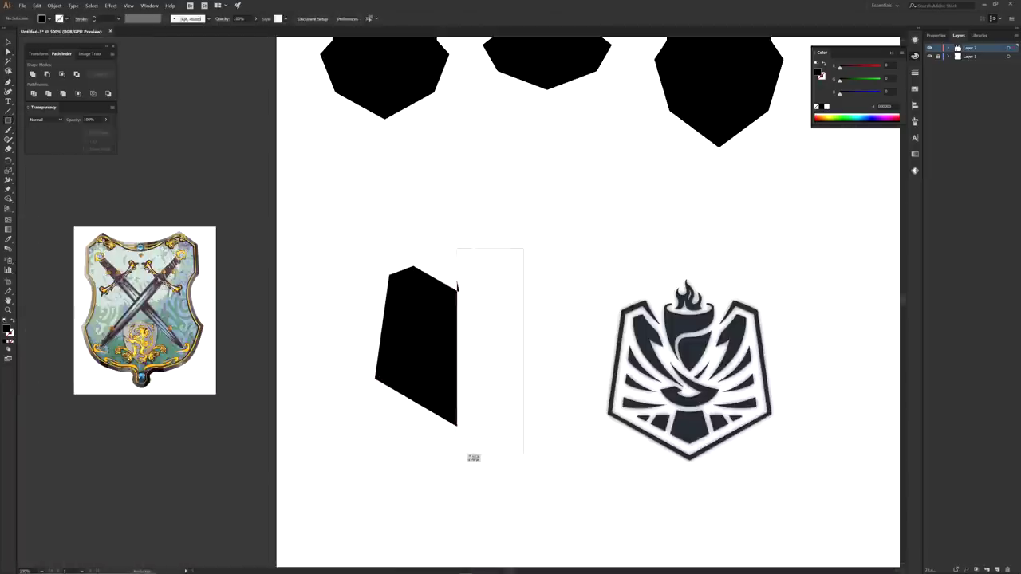
pyautogui.click(110, 264)
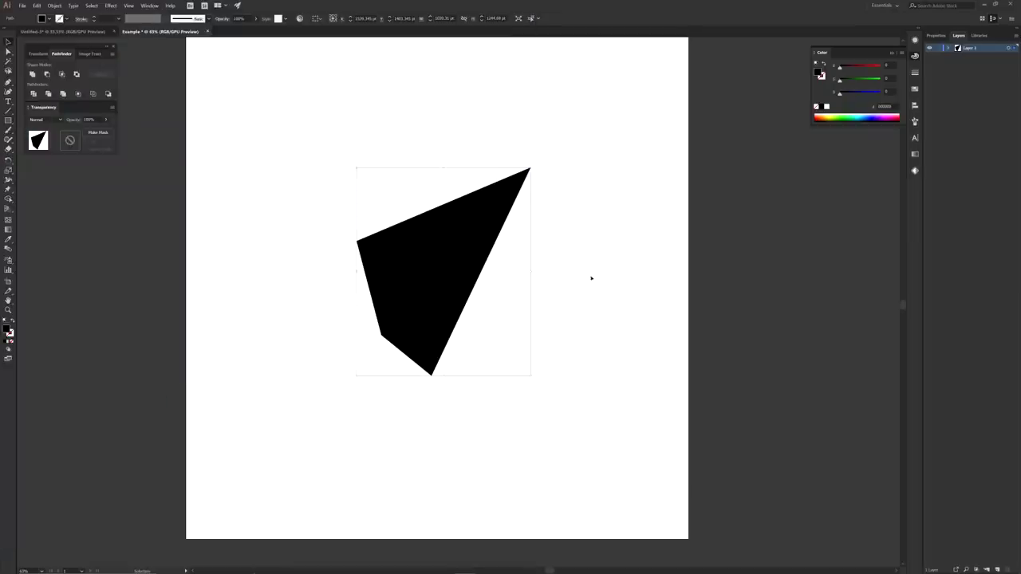
# - Draw a tall rectangle of about 740 by 1800 pt over the polygon, its inner edge running through the polygon's lowest point
pyautogui.click(497, 260)
pyautogui.click(16, 120)
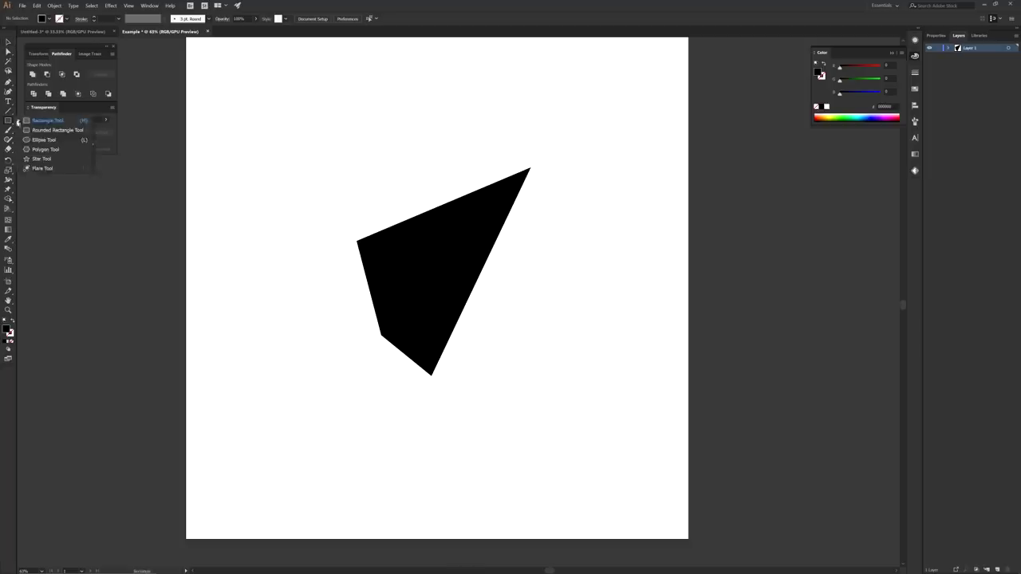
pyautogui.click(49, 121)
pyautogui.moveTo(520, 231); pyautogui.dragTo(431, 453)
# - Remove the overlap and the rest of the rectangle with the Shape Builder tool, leaving a straight-edged left half of the shield
pyautogui.press('a')
pyautogui.click(399, 272)
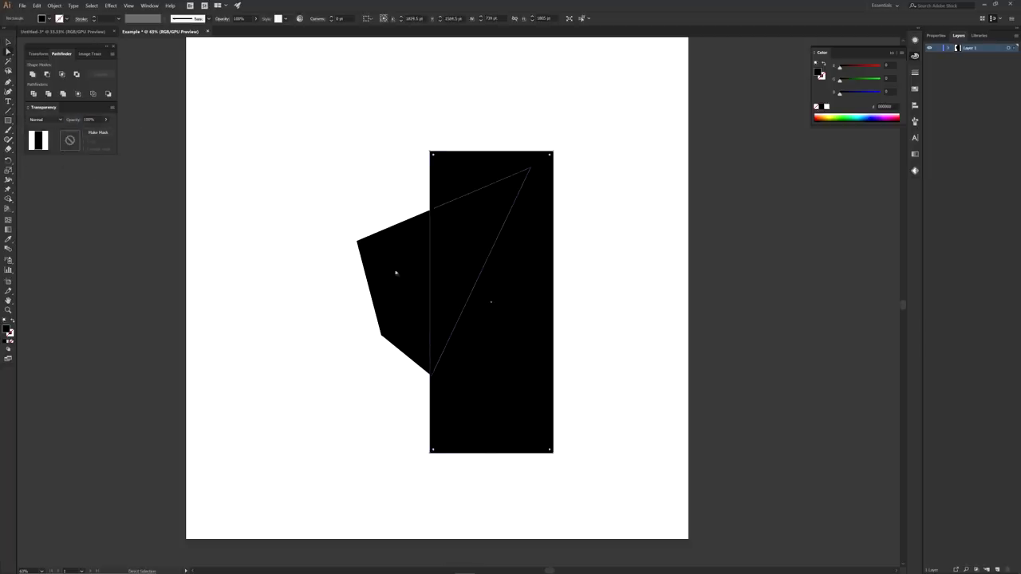
pyautogui.keyDown('shift'); pyautogui.click(514, 278); pyautogui.keyUp('shift')
pyautogui.scroll(1, 511, 281)
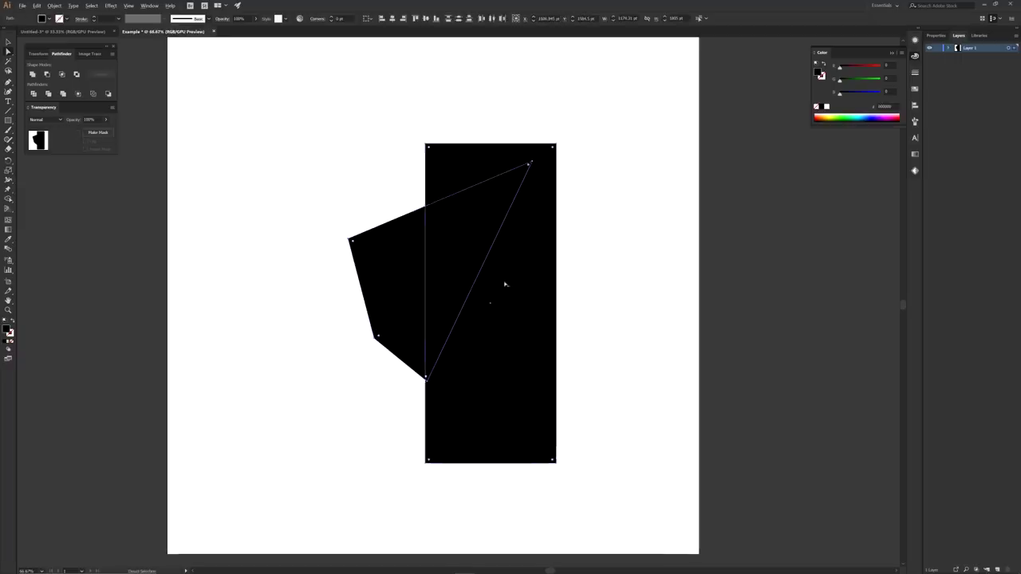
pyautogui.moveTo(511, 328); pyautogui.dragTo(509, 321)
pyautogui.scroll(1, 490, 312)
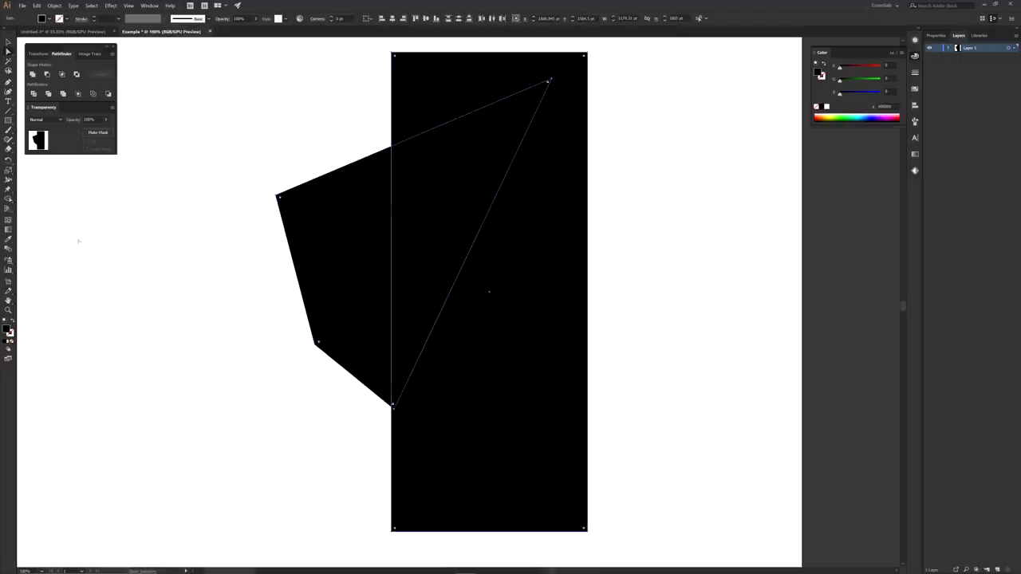
pyautogui.moveTo(8, 200); pyautogui.dragTo(57, 200)
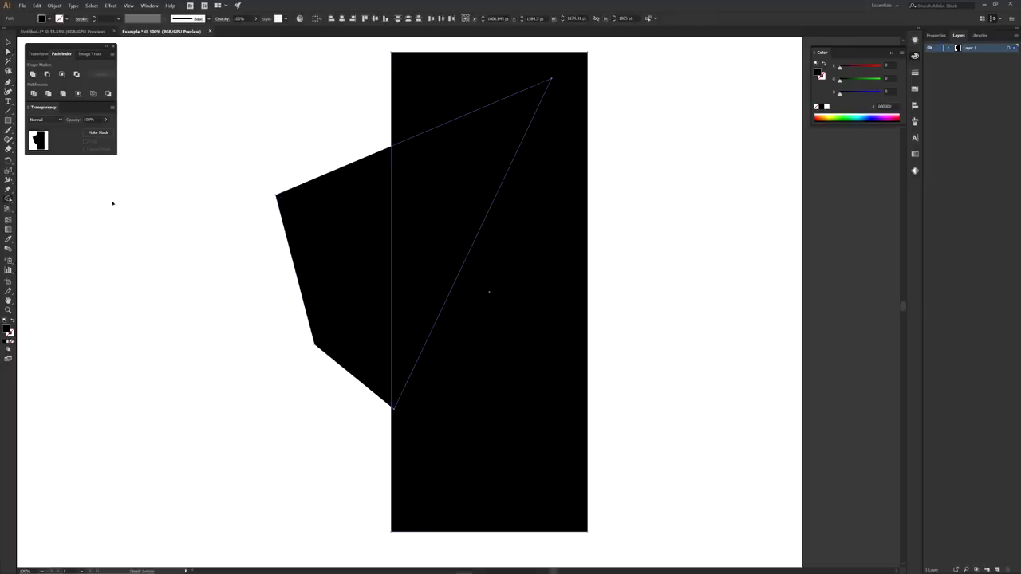
pyautogui.keyDown('alt'); pyautogui.click(425, 235); pyautogui.keyUp('alt')
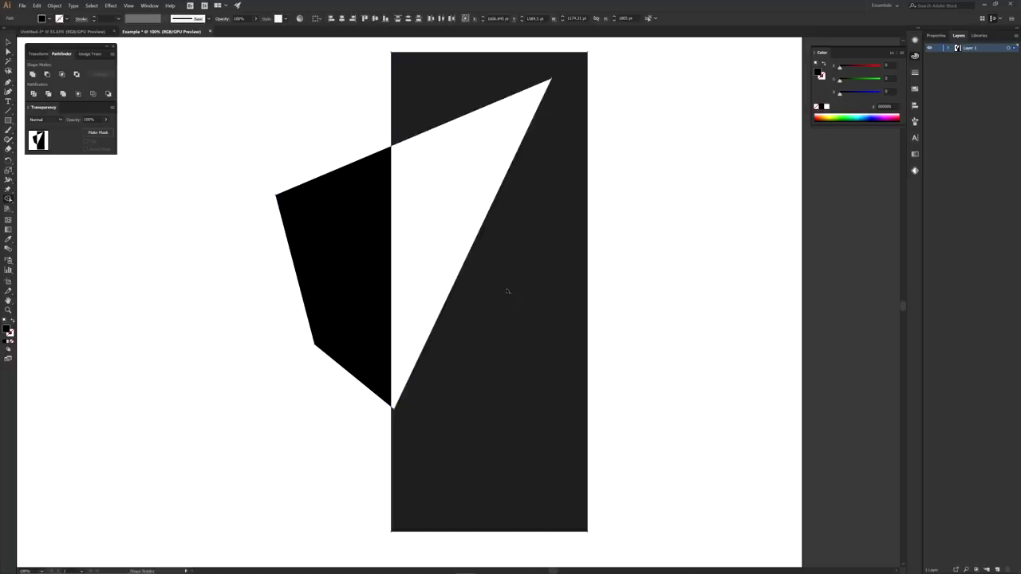
pyautogui.keyDown('alt'); pyautogui.click(506, 292); pyautogui.keyUp('alt')
pyautogui.press('a')
pyautogui.click(453, 251)
# - Duplicate the half shield horizontally beside the original
pyautogui.press('space')
pyautogui.moveTo(451, 253); pyautogui.dragTo(490, 283)
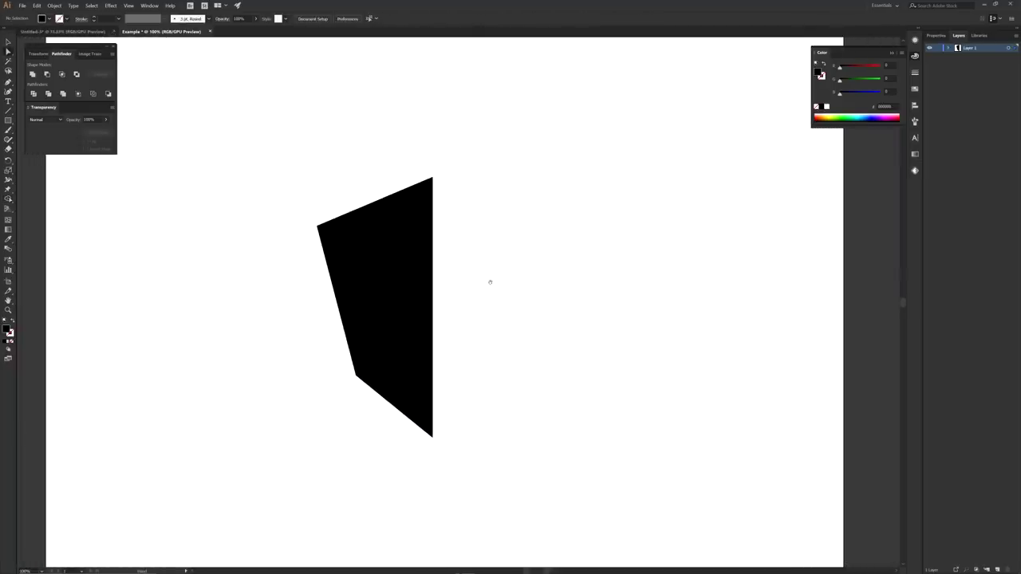
pyautogui.click(377, 257)
pyautogui.moveTo(372, 262); pyautogui.dragTo(501, 263)
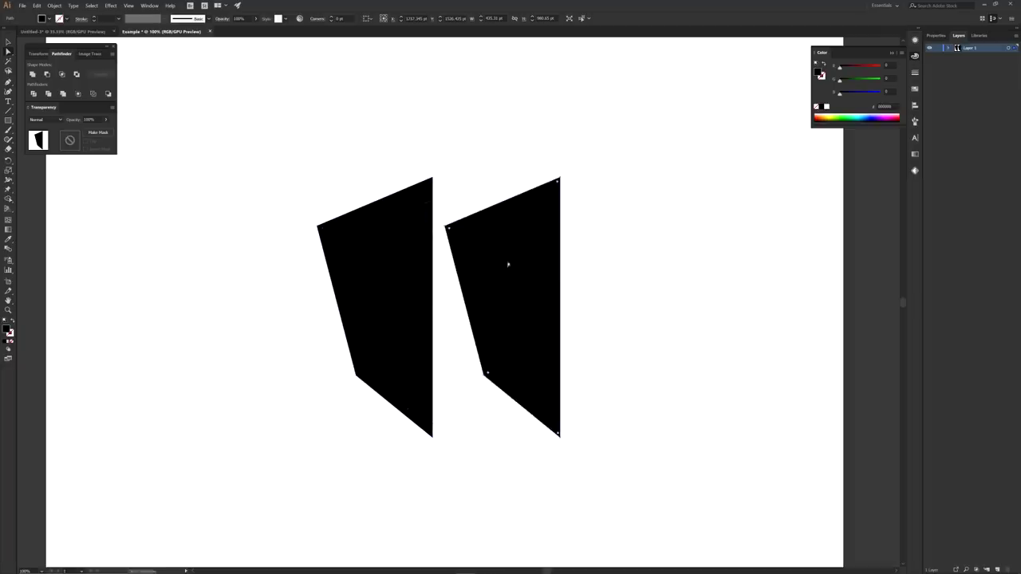
pyautogui.click(609, 300)
pyautogui.moveTo(609, 301); pyautogui.dragTo(591, 264)
# - Reflect the duplicated half shield across the vertical axis
pyautogui.click(514, 257)
pyautogui.rightClick(513, 257)
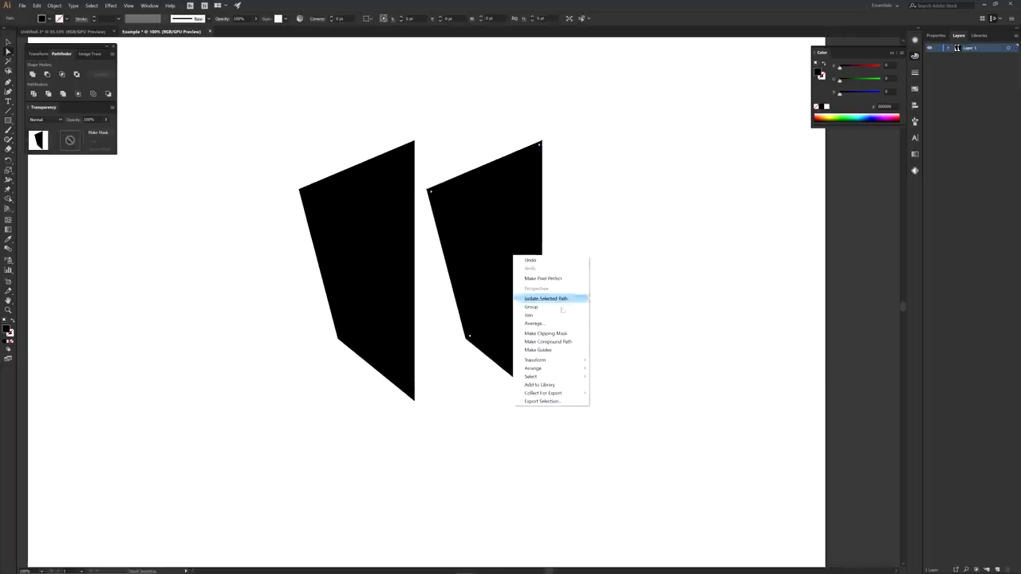
pyautogui.moveTo(542, 360)
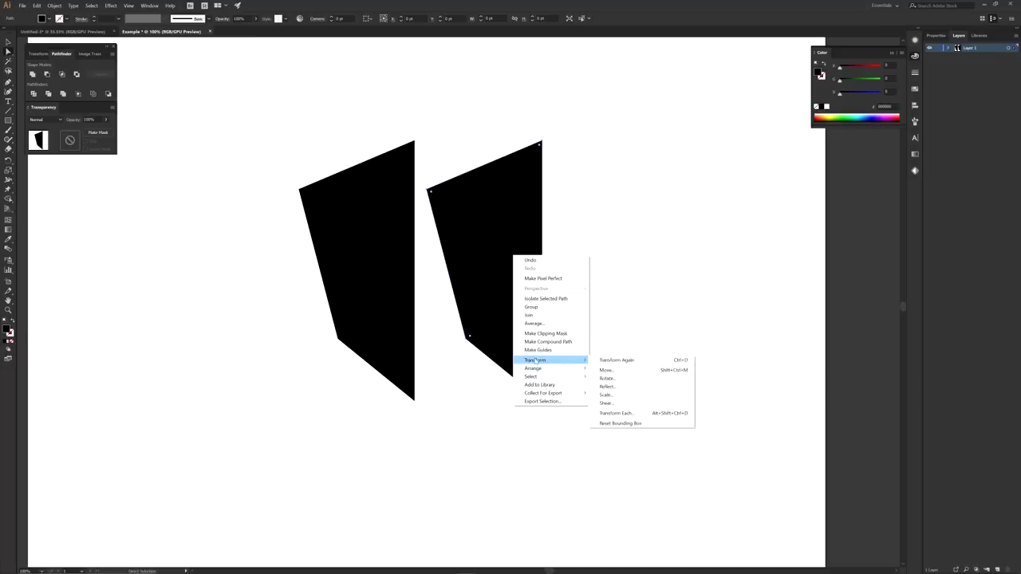
pyautogui.click(608, 386)
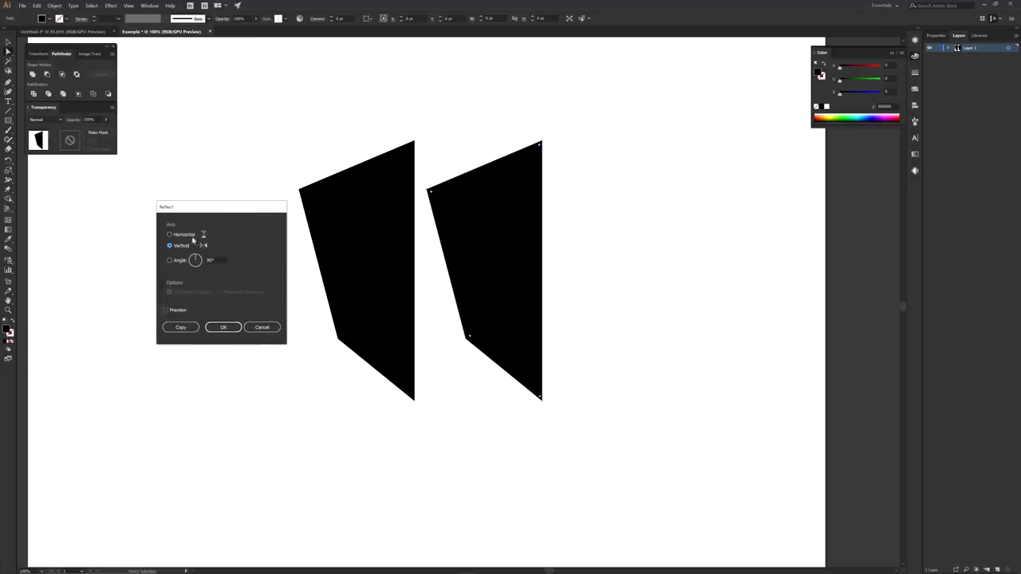
pyautogui.click(223, 328)
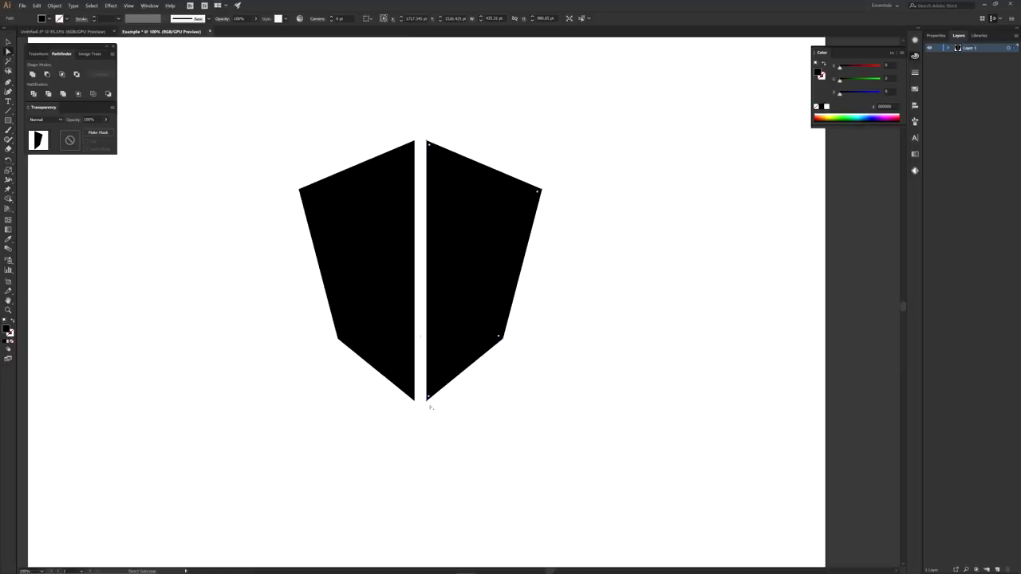
# - Move the mirrored half so that its lower corner snaps to the original half's lower corner
pyautogui.scroll(5, 429, 405)
pyautogui.scroll(4, 392, 391)
pyautogui.moveTo(506, 335); pyautogui.dragTo(221, 332)
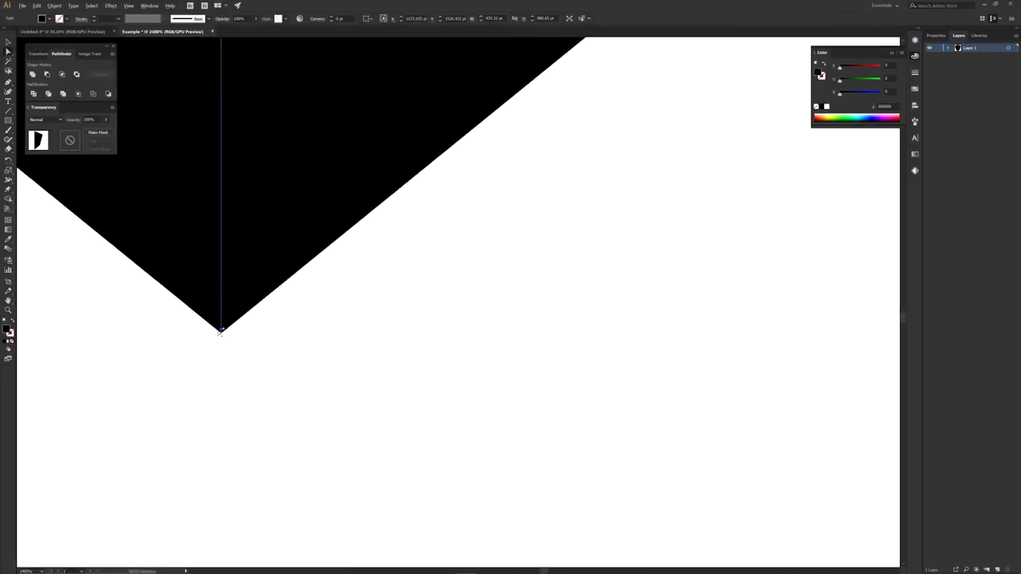
pyautogui.scroll(-10, 221, 331)
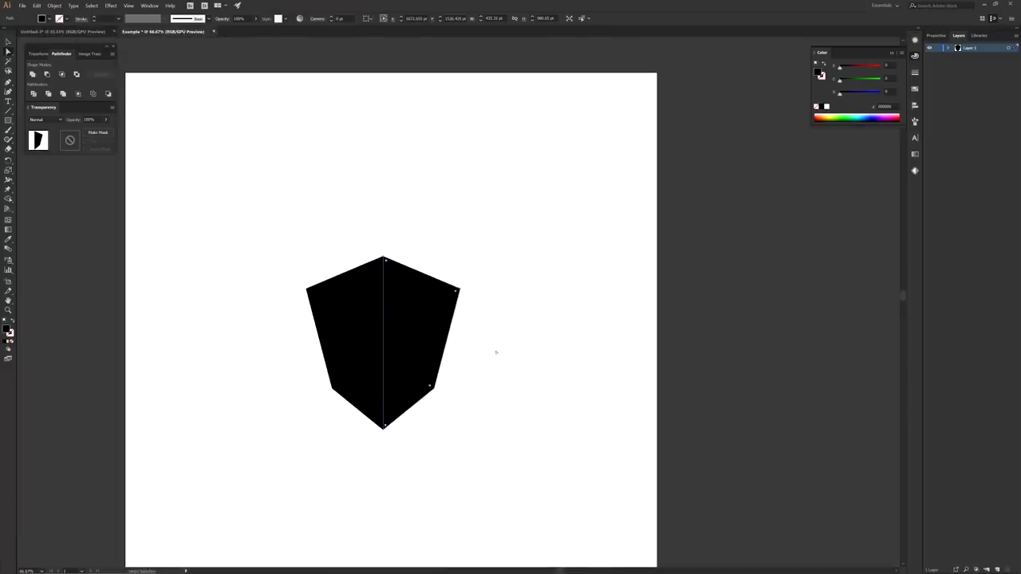
# - Unite the two halves into one shield with Pathfinder
pyautogui.click(419, 161)
pyautogui.click(150, 5)
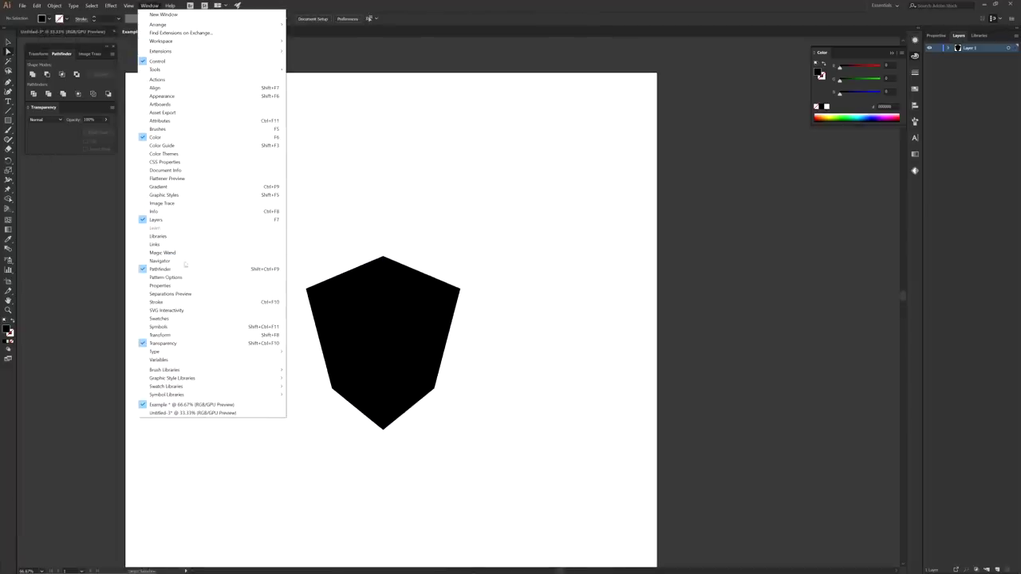
pyautogui.click(33, 75)
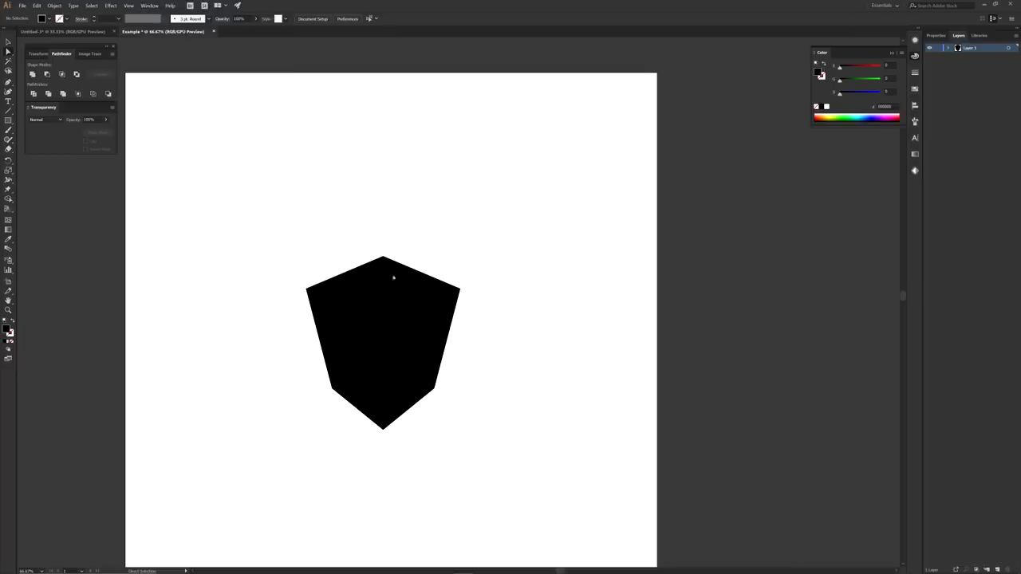
pyautogui.moveTo(463, 272); pyautogui.dragTo(251, 211)
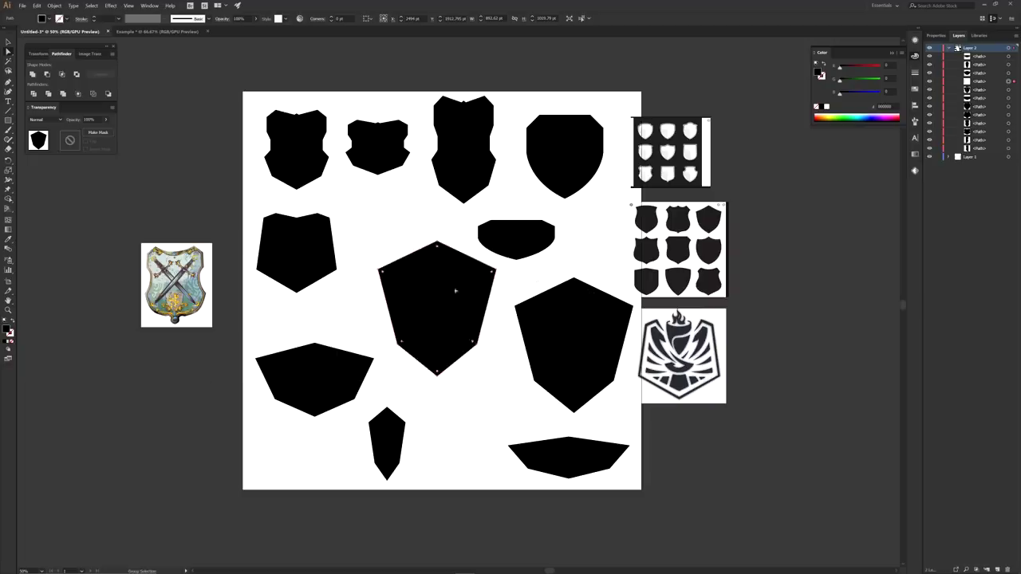
# - Place copies of the pentagonal shields in the Untitled-3 document beside the artboard's left edge, flattened into wide variants
pyautogui.moveTo(435, 291); pyautogui.dragTo(225, 416)
pyautogui.moveTo(287, 279); pyautogui.dragTo(404, 308)
pyautogui.moveTo(414, 241); pyautogui.dragTo(474, 302)
pyautogui.moveTo(414, 321); pyautogui.dragTo(414, 341)
pyautogui.moveTo(418, 322); pyautogui.dragTo(169, 191)
# - Duplicate the short notched shield and the rounded shield into the artboard's middle, widening the notched copy and shrinking the rounded one
pyautogui.moveTo(377, 145); pyautogui.dragTo(426, 258)
pyautogui.click(463, 313)
pyautogui.moveTo(576, 137); pyautogui.dragTo(511, 342)
pyautogui.moveTo(448, 353); pyautogui.dragTo(447, 346)
pyautogui.moveTo(512, 335); pyautogui.dragTo(465, 335)
pyautogui.moveTo(446, 339); pyautogui.dragTo(452, 358)
pyautogui.click(493, 351)
pyautogui.moveTo(580, 356); pyautogui.dragTo(507, 364)
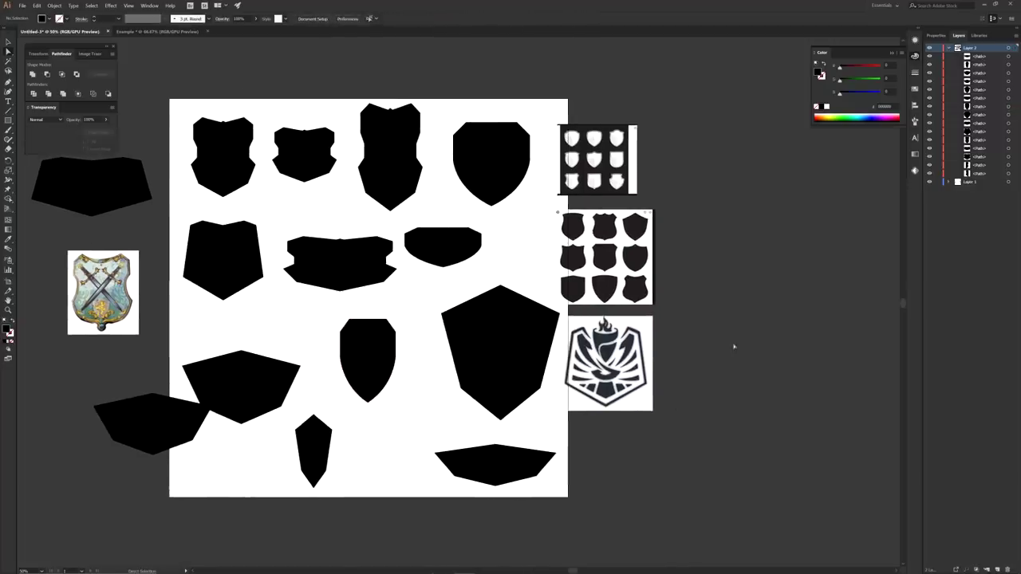
# - Give the shield in the Example document no fill and a red stroke with the hex colour b22222
pyautogui.hotkey('ctrl', 'Tab')
pyautogui.click(380, 280)
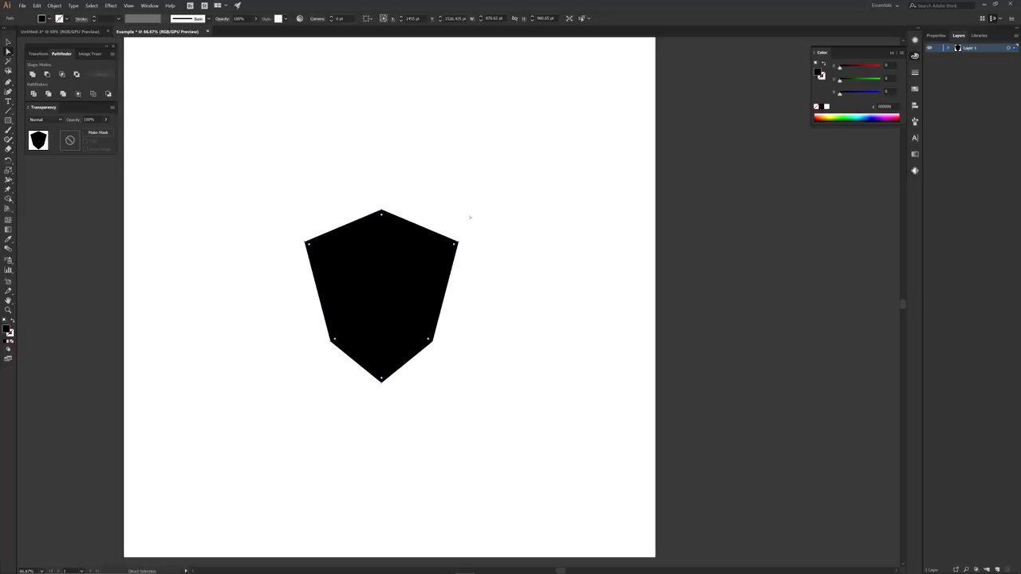
pyautogui.click(526, 319)
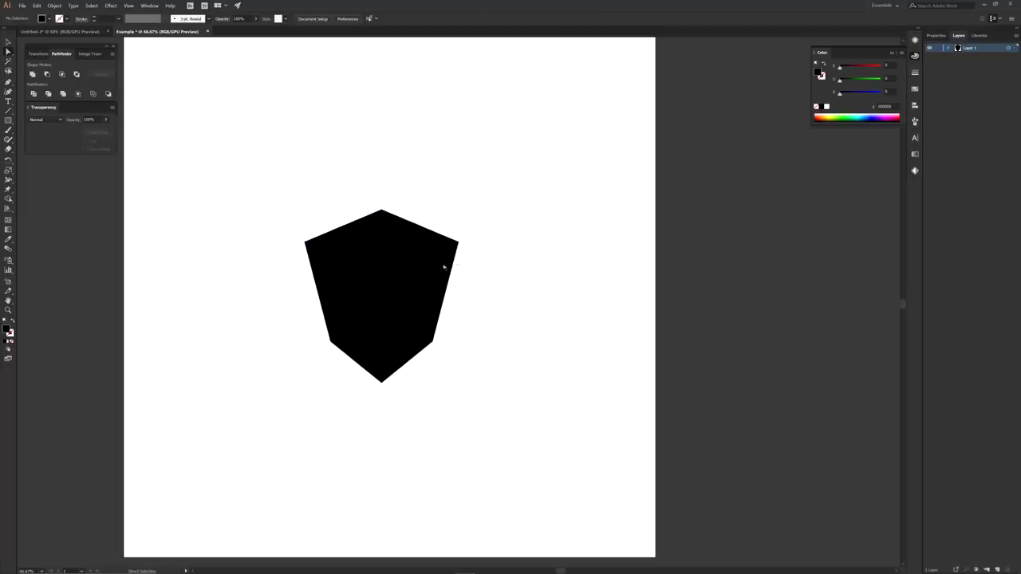
pyautogui.click(383, 285)
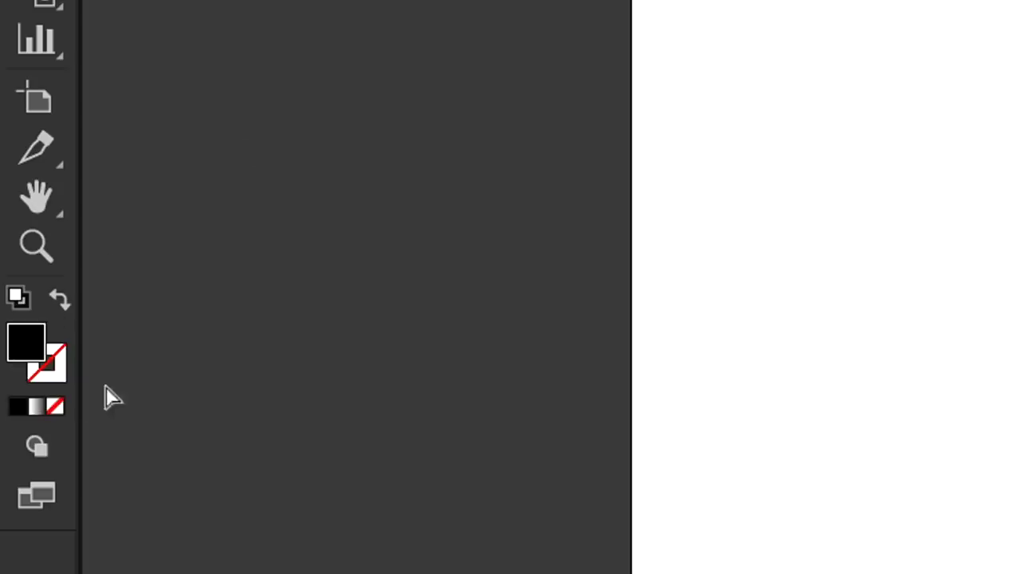
pyautogui.click(58, 409)
pyautogui.click(62, 369)
pyautogui.click(27, 408)
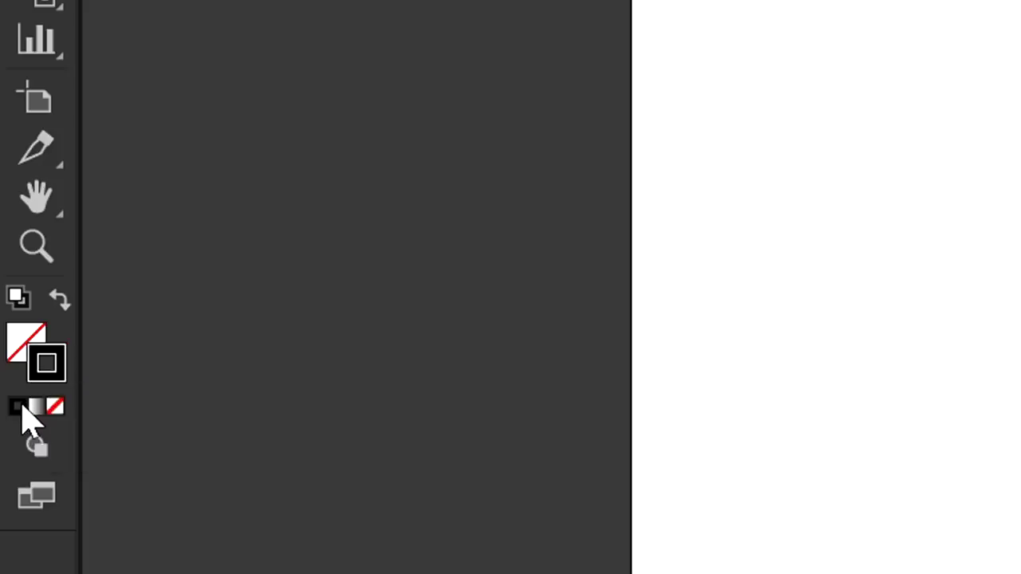
pyautogui.doubleClick(54, 357)
pyautogui.click(267, 205)
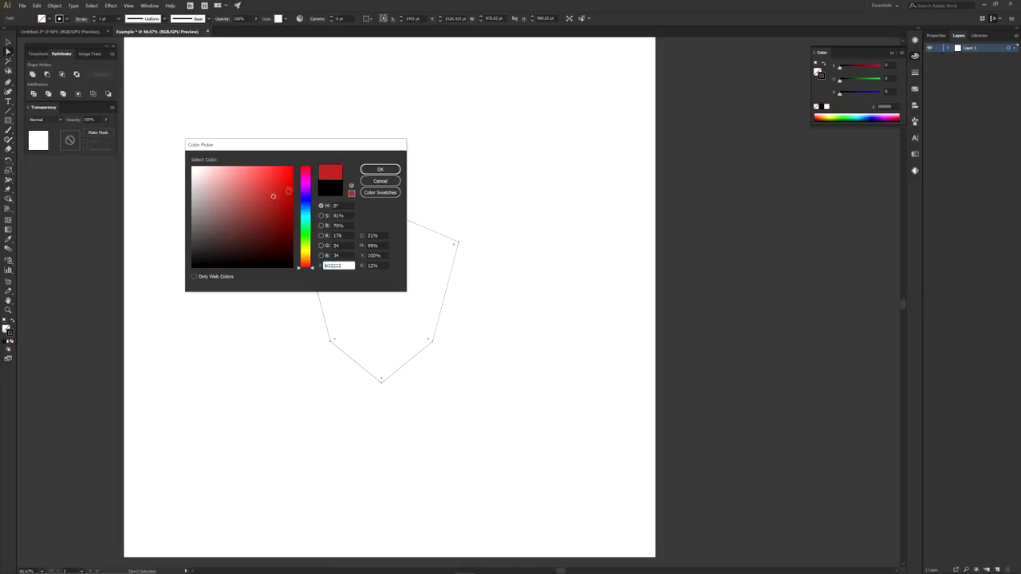
pyautogui.click(381, 168)
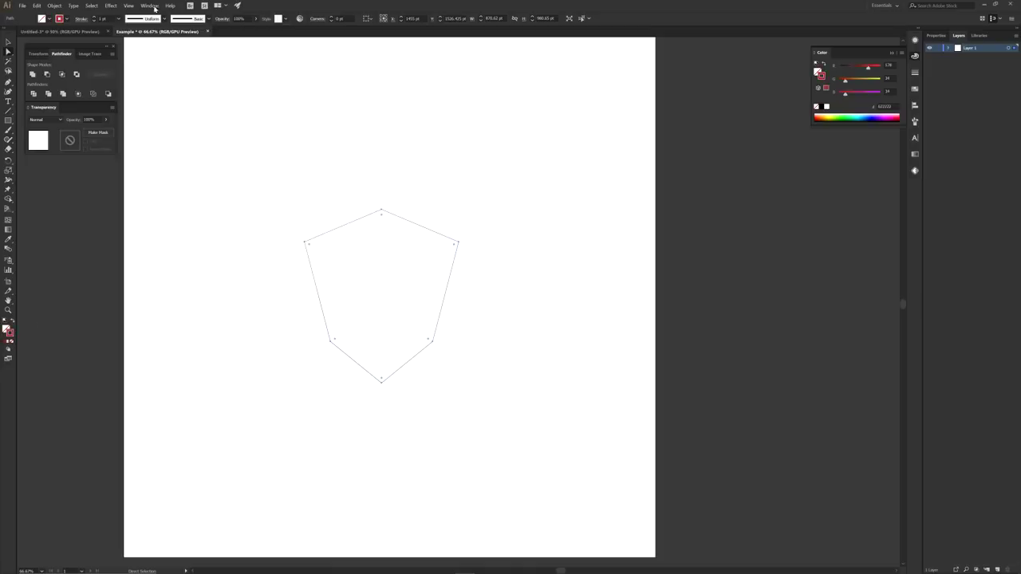
# - Increase the weight of the shield's outline in the stroke settings
pyautogui.click(150, 6)
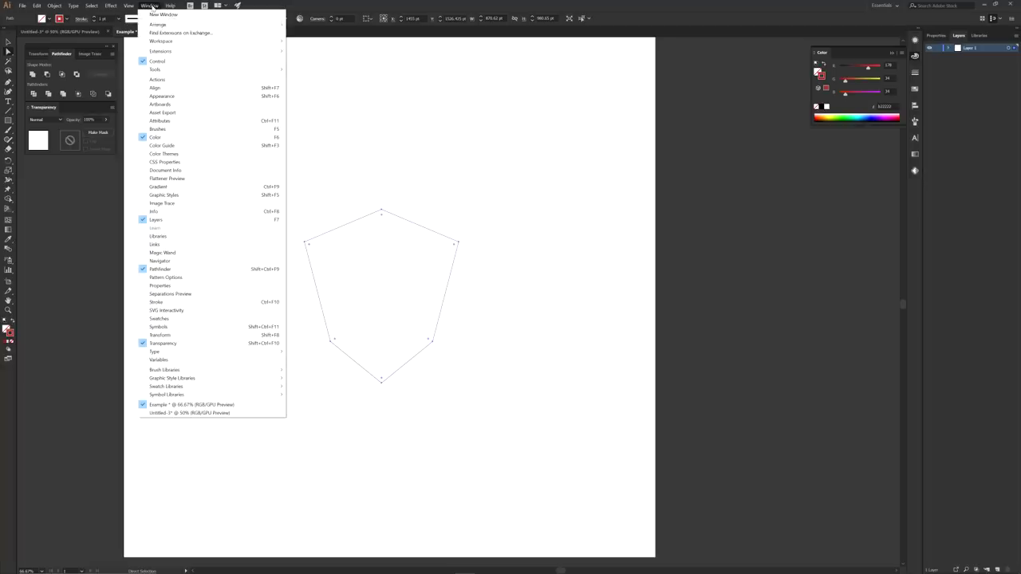
pyautogui.click(160, 302)
pyautogui.click(844, 80)
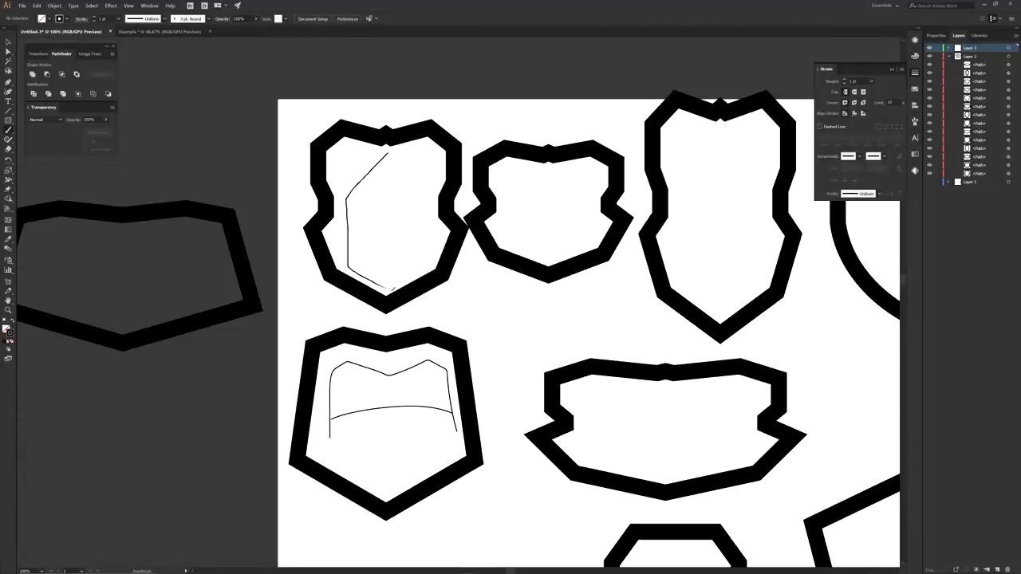
# - Sketch thin brush lines inside the large pentagonal, wide and narrow shields of the Untitled-3 document as inner contours
pyautogui.moveTo(351, 227); pyautogui.dragTo(428, 227)
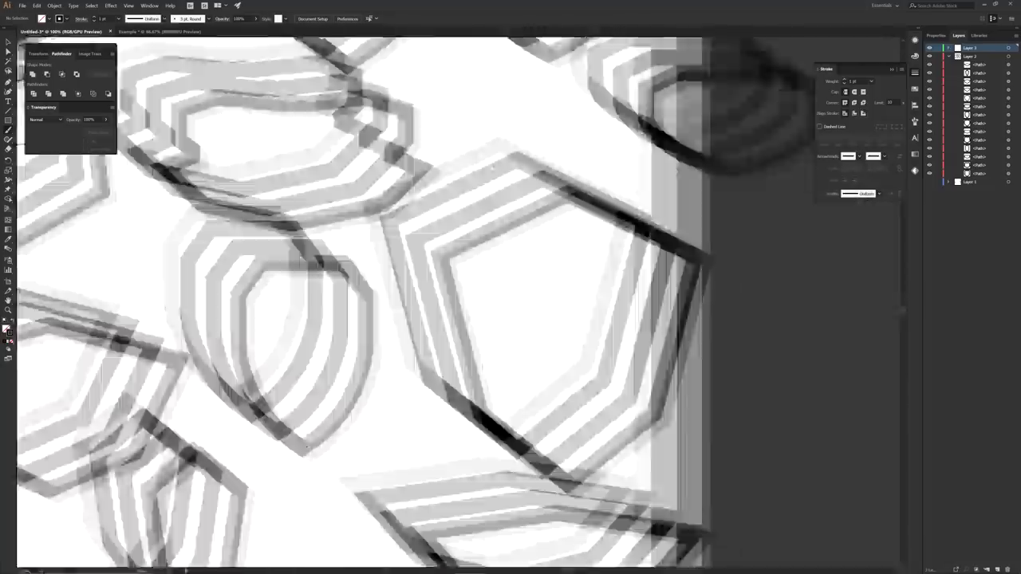
pyautogui.moveTo(390, 274); pyautogui.dragTo(498, 195)
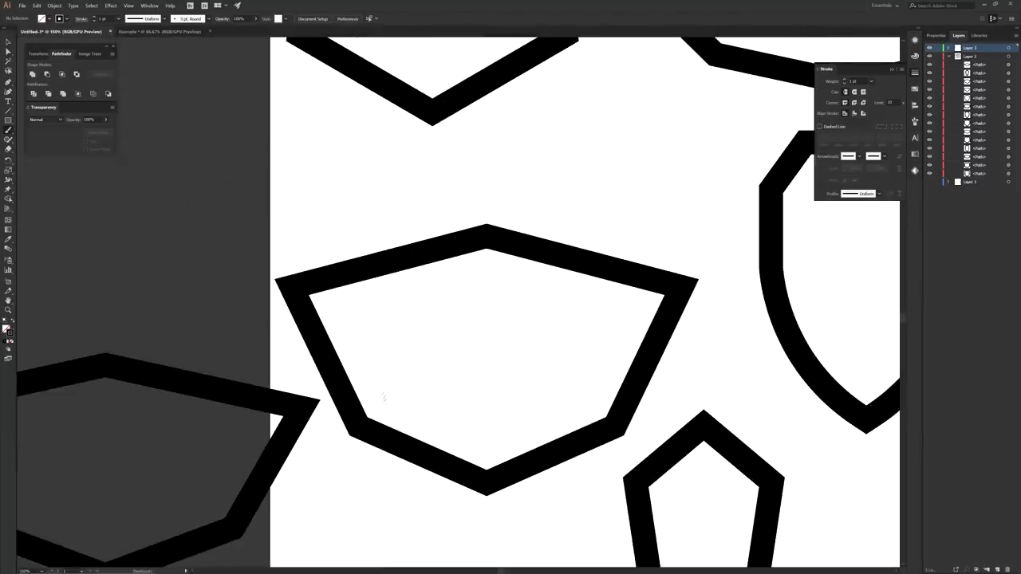
pyautogui.moveTo(376, 406); pyautogui.dragTo(615, 422)
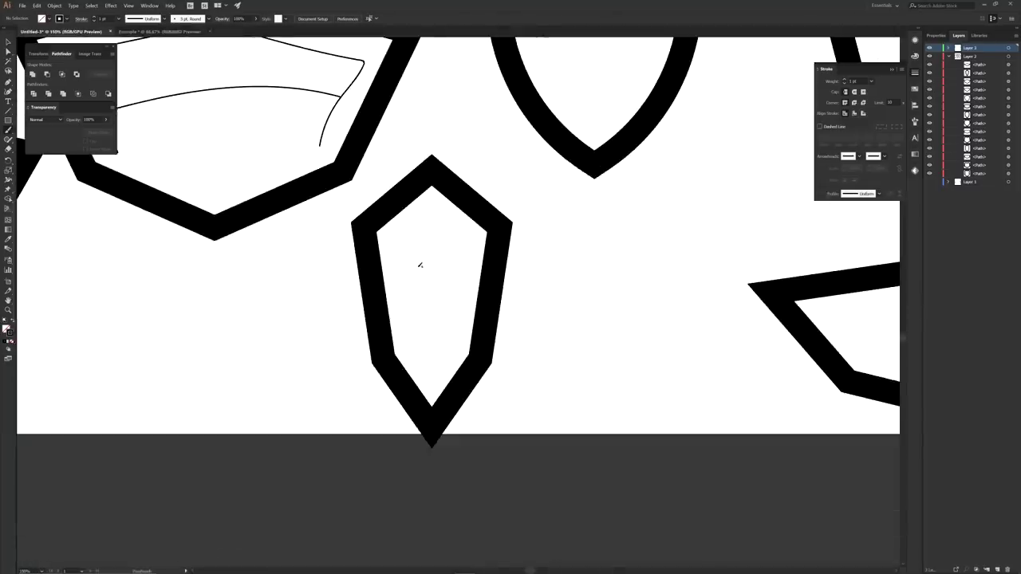
pyautogui.moveTo(411, 338); pyautogui.dragTo(450, 341)
pyautogui.moveTo(477, 325); pyautogui.dragTo(603, 452)
# - Place a smaller copy of the narrow shield and its sketched lines at the artboard's lower edge
pyautogui.hotkey('ctrl', '-')
pyautogui.hotkey('ctrl', '-')
pyautogui.hotkey('ctrl', '-')
pyautogui.press('a')
pyautogui.click(524, 391)
pyautogui.moveTo(523, 390)
pyautogui.mouseDown()
pyautogui.moveTo(454, 447)
pyautogui.moveTo(461, 463)
pyautogui.mouseUp()
# - Duplicate the wide six-sided shield with its sketched lines to the empty area beside the artboard
pyautogui.scroll(4, 473, 446)
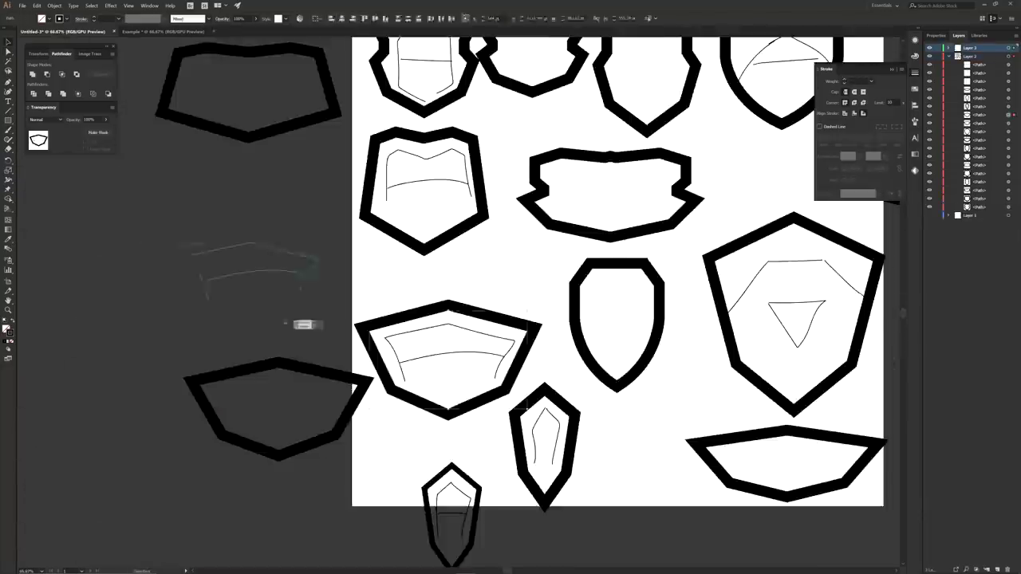
pyautogui.scroll(4, 319, 128)
pyautogui.moveTo(298, 123); pyautogui.dragTo(320, 103)
pyautogui.moveTo(345, 301); pyautogui.dragTo(308, 370)
pyautogui.moveTo(414, 228); pyautogui.dragTo(527, 358)
pyautogui.moveTo(309, 369); pyautogui.dragTo(345, 379)
pyautogui.moveTo(529, 359); pyautogui.dragTo(473, 380)
# - Sketch thin inner lines with the brush inside the small rounded shield and the flat shield near the artboard's lower edge
pyautogui.hotkey('ctrl', '-')
pyautogui.hotkey('ctrl', '-')
pyautogui.hotkey('ctrl', '-')
pyautogui.moveTo(463, 303); pyautogui.dragTo(533, 312)
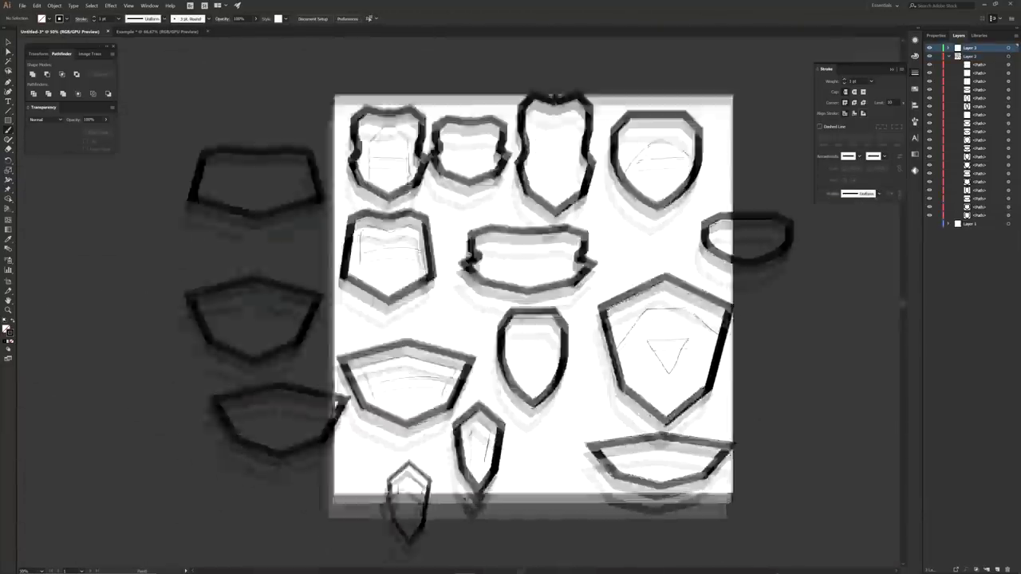
pyautogui.scroll(2, 426, 390)
pyautogui.click(844, 80)
pyautogui.scroll(-2, 132, 432)
pyautogui.scroll(3, 518, 550)
pyautogui.moveTo(471, 322)
pyautogui.mouseDown()
pyautogui.moveTo(533, 319)
pyautogui.moveTo(498, 356)
pyautogui.mouseUp()
pyautogui.moveTo(477, 325); pyautogui.dragTo(504, 349)
pyautogui.moveTo(383, 348)
pyautogui.mouseDown()
pyautogui.moveTo(496, 284)
pyautogui.moveTo(637, 337)
pyautogui.mouseUp()
pyautogui.scroll(-2, 495, 328)
pyautogui.scroll(2, 481, 475)
pyautogui.moveTo(479, 237)
pyautogui.mouseDown()
pyautogui.moveTo(463, 344)
pyautogui.moveTo(514, 446)
pyautogui.mouseUp()
pyautogui.scroll(-3, 495, 478)
pyautogui.moveTo(479, 335); pyautogui.dragTo(514, 337)
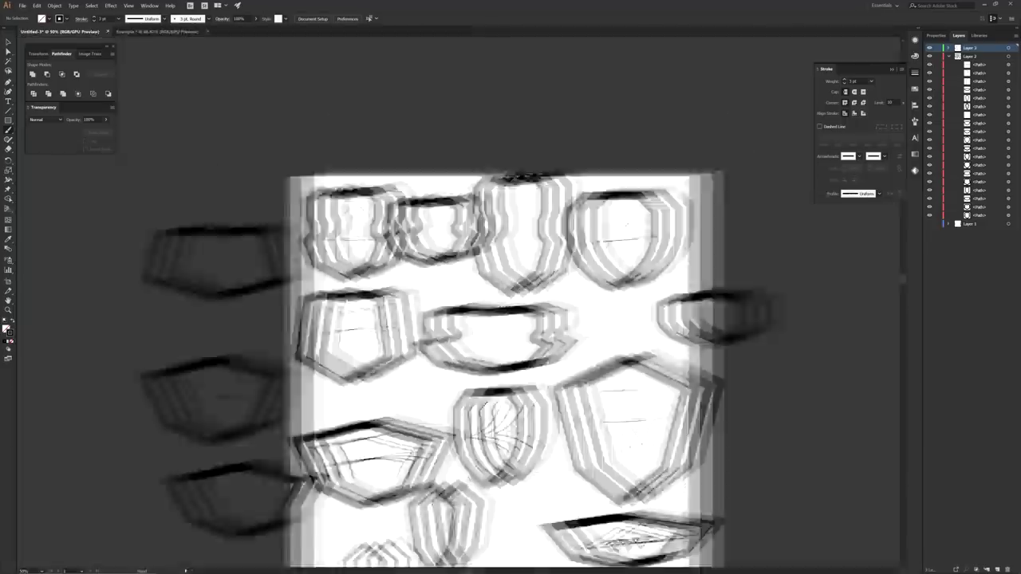
# - Sketch more thin brush lines inside the other shield outlines to lay out their inner compartments
pyautogui.scroll(3, 216, 262)
pyautogui.moveTo(335, 199); pyautogui.dragTo(319, 284)
pyautogui.moveTo(458, 205); pyautogui.dragTo(327, 254)
pyautogui.moveTo(406, 359); pyautogui.dragTo(692, 387)
pyautogui.moveTo(678, 319); pyautogui.dragTo(546, 403)
pyautogui.scroll(-2, 535, 367)
pyautogui.scroll(2, 559, 253)
pyautogui.moveTo(381, 262)
pyautogui.mouseDown()
pyautogui.moveTo(580, 263)
pyautogui.moveTo(359, 302)
pyautogui.mouseUp()
pyautogui.scroll(-4, 511, 319)
pyautogui.scroll(5, 519, 478)
pyautogui.moveTo(439, 277); pyautogui.dragTo(472, 375)
pyautogui.moveTo(588, 263); pyautogui.dragTo(564, 287)
pyautogui.moveTo(387, 274); pyautogui.dragTo(422, 417)
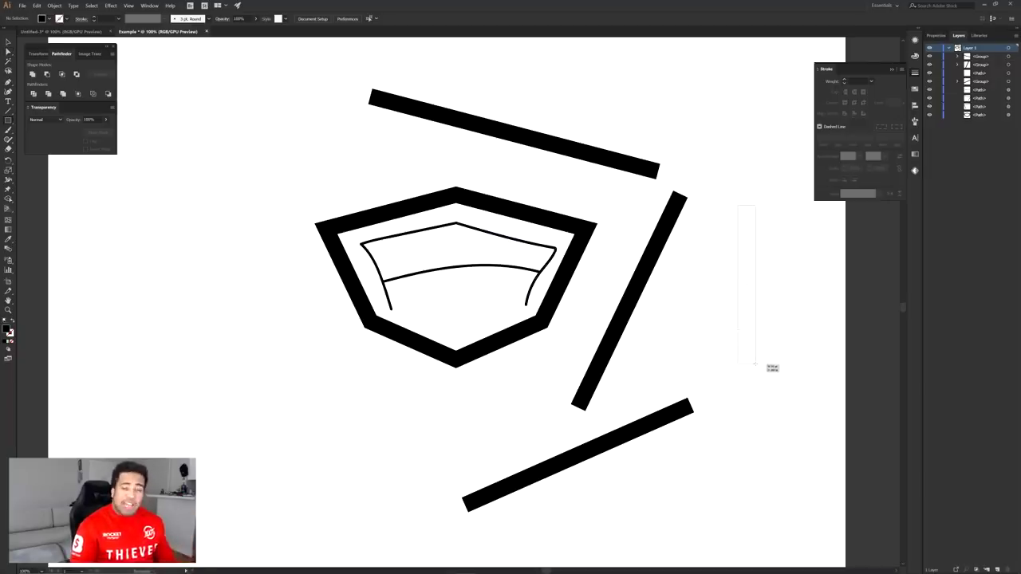
# - Try a drawn black bar, rotated 45 degrees, against the shield's left side, and delete it
pyautogui.moveTo(755, 364); pyautogui.dragTo(756, 363)
pyautogui.click(8, 51)
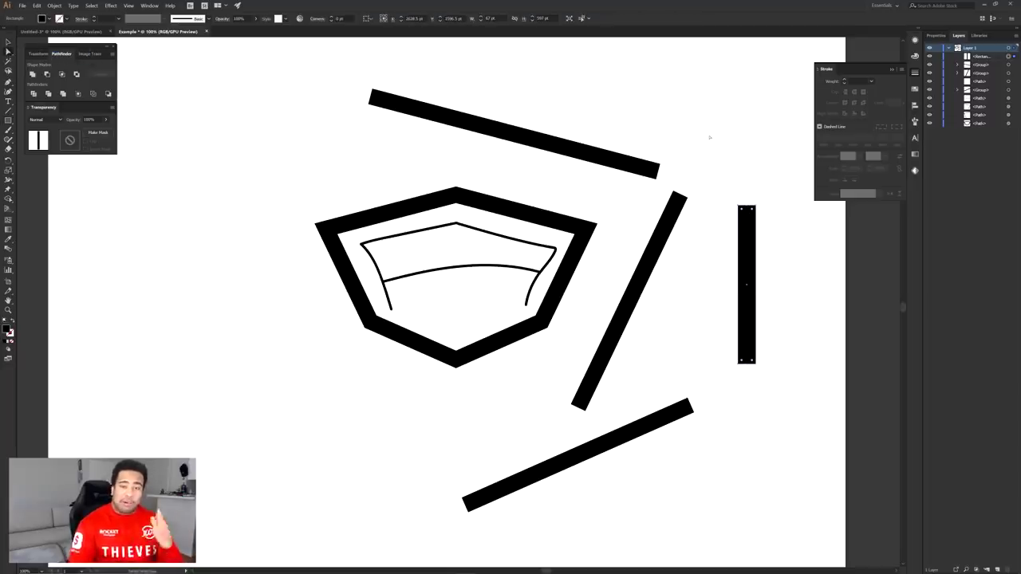
pyautogui.click(669, 144)
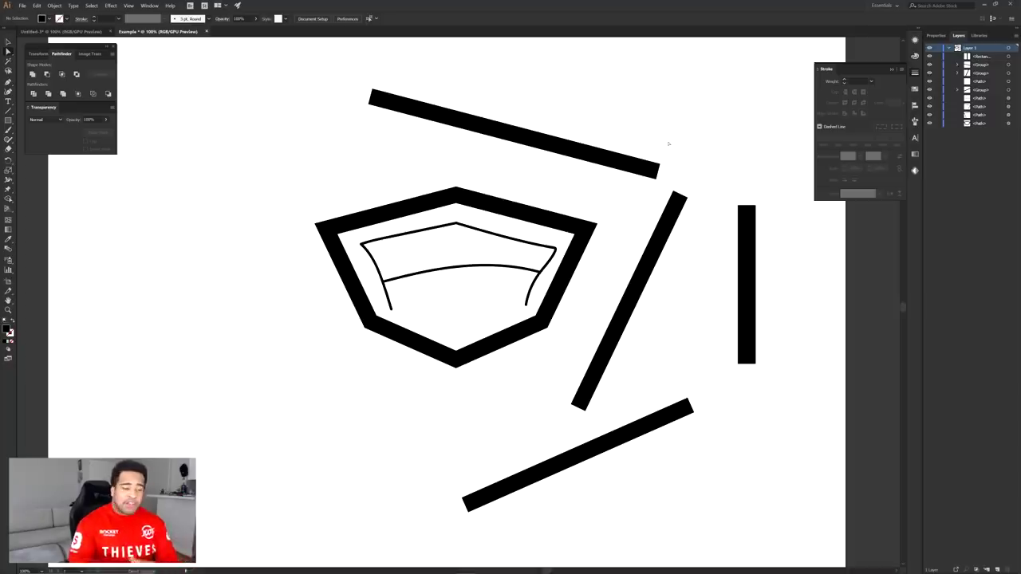
pyautogui.click(748, 215)
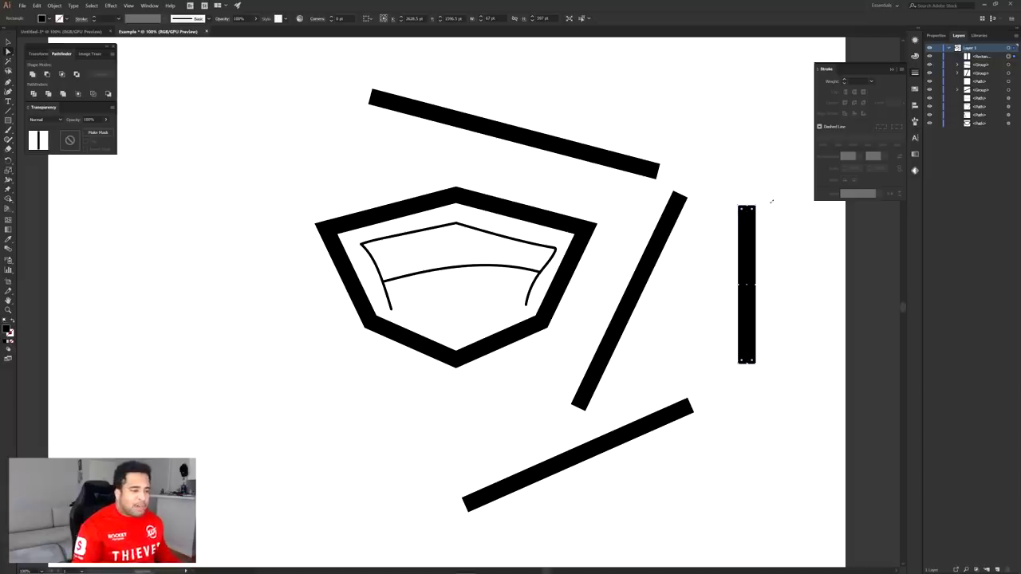
pyautogui.moveTo(764, 206); pyautogui.dragTo(697, 190)
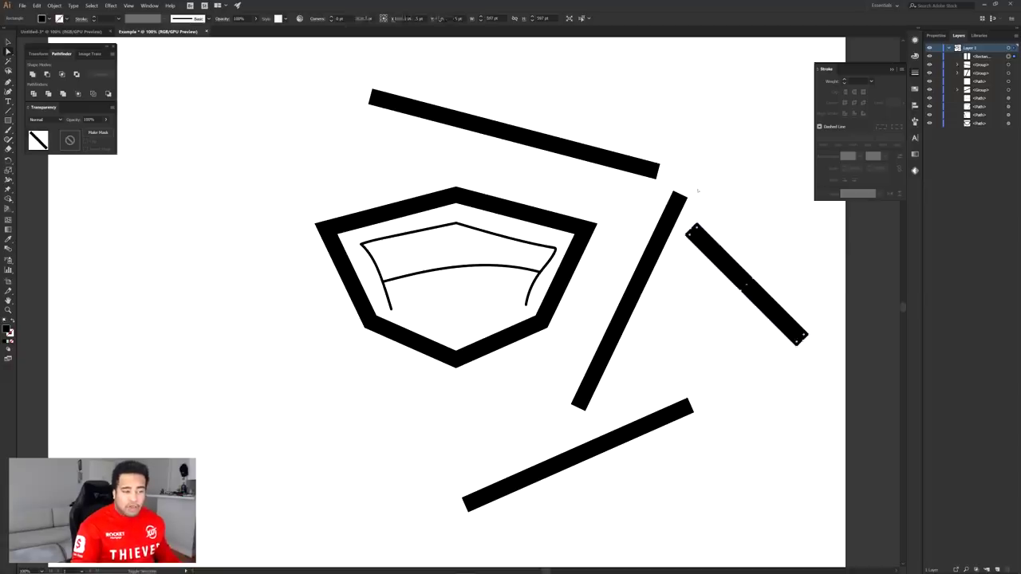
pyautogui.moveTo(726, 257); pyautogui.dragTo(325, 262)
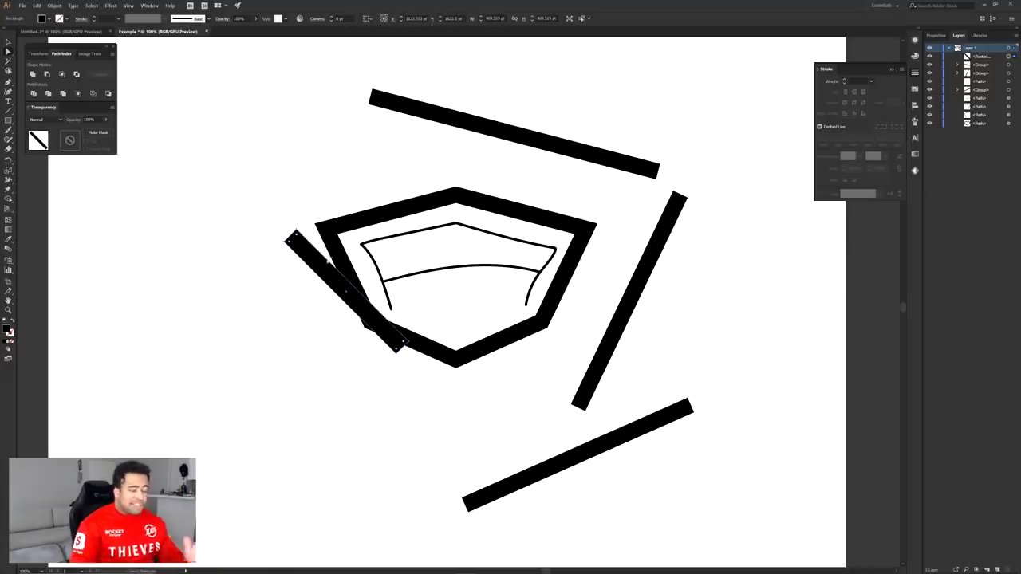
pyautogui.press('a')
pyautogui.press('Delete')
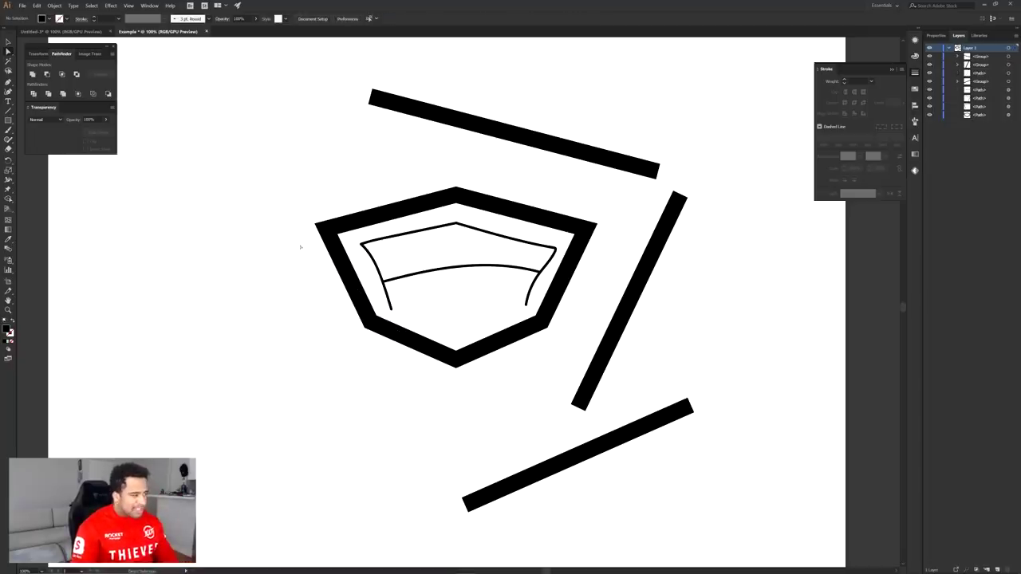
# - Draw a straight two-point path along the shield's inner right edge and move it outside the shield
pyautogui.scroll(3, 552, 251)
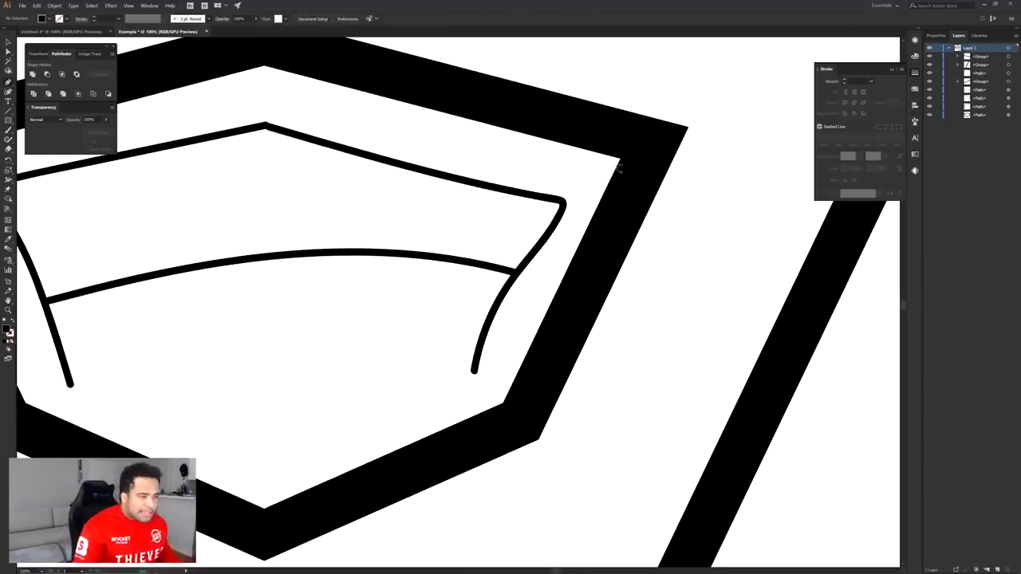
pyautogui.click(515, 379)
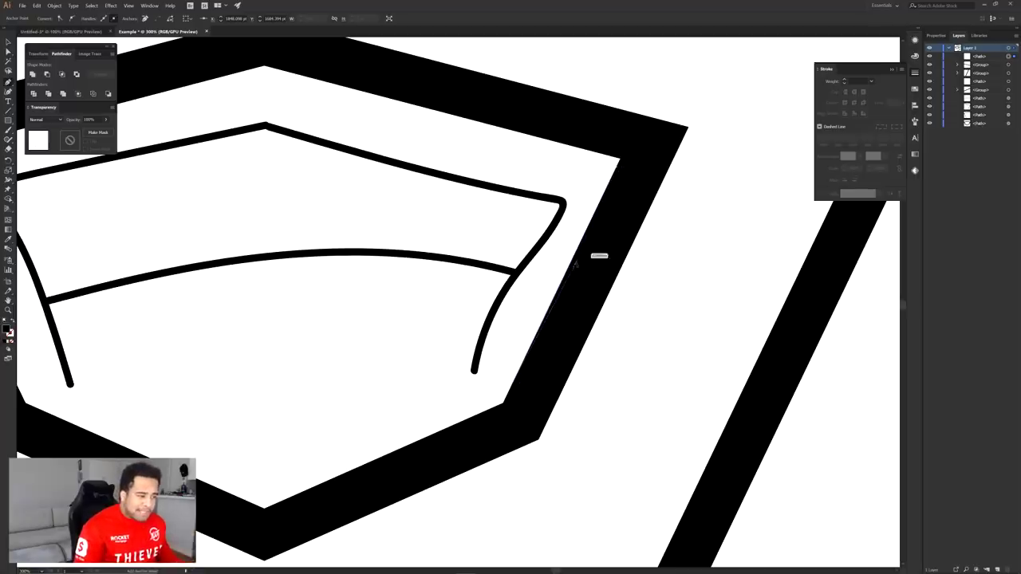
pyautogui.keyDown('ctrl'); pyautogui.keyDown('alt'); pyautogui.click(515, 381); pyautogui.keyUp('alt'); pyautogui.keyUp('ctrl')
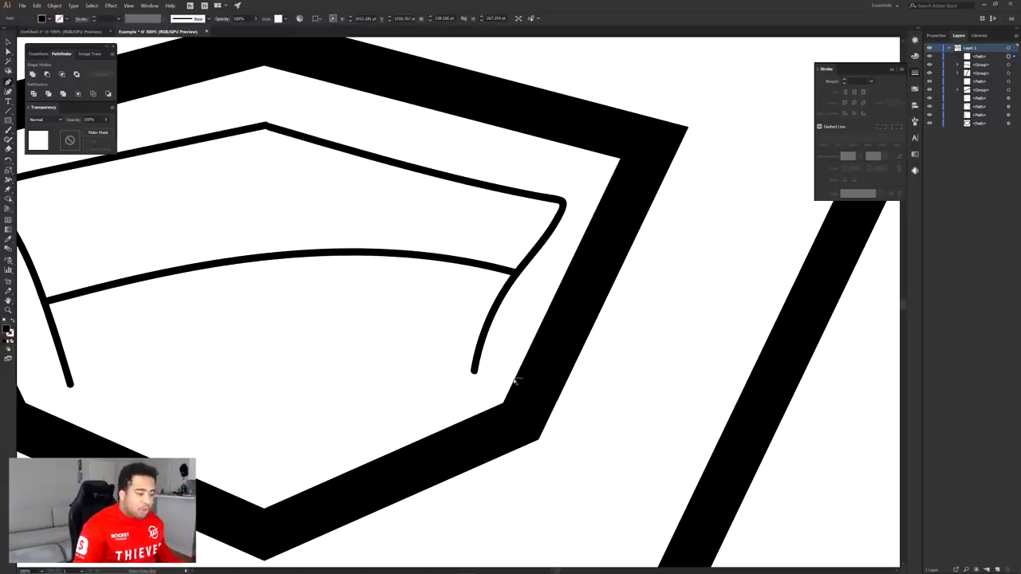
pyautogui.moveTo(515, 381); pyautogui.dragTo(651, 413)
pyautogui.moveTo(659, 393); pyautogui.dragTo(524, 329)
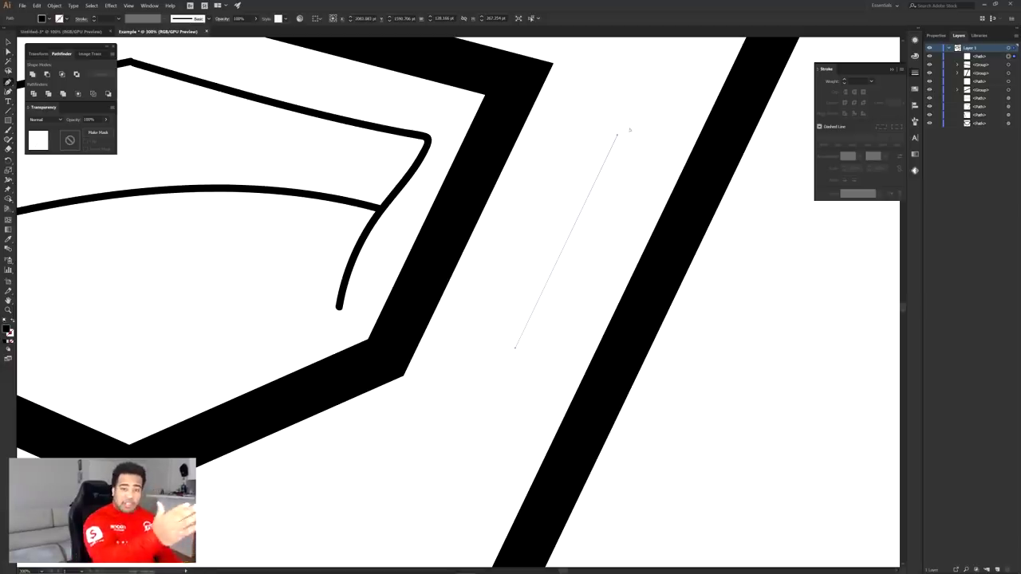
# - Scale the thin slanted path proportionally to more than twice its length, keeping its angle
pyautogui.press('a')
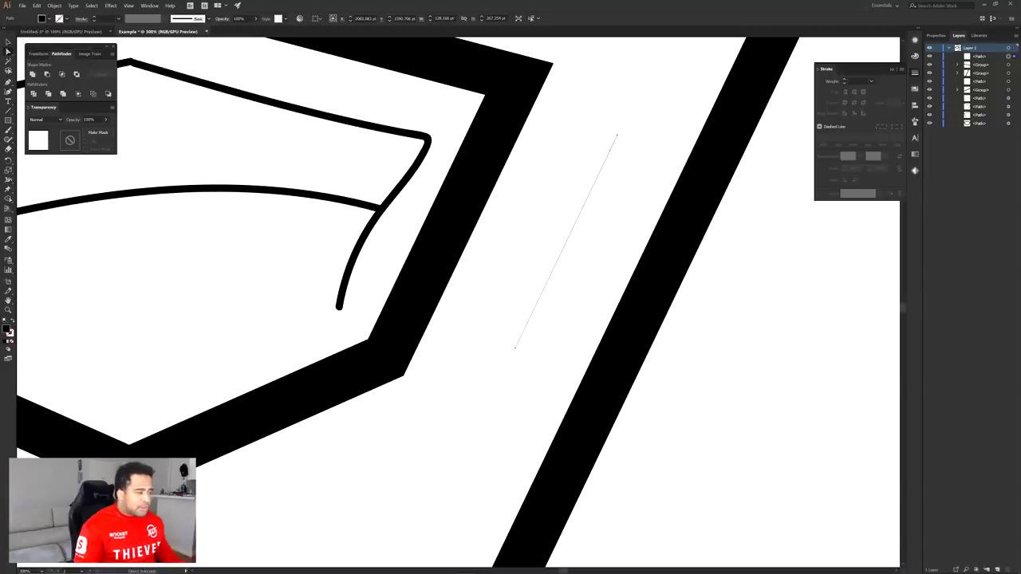
pyautogui.click(664, 123)
pyautogui.click(578, 201)
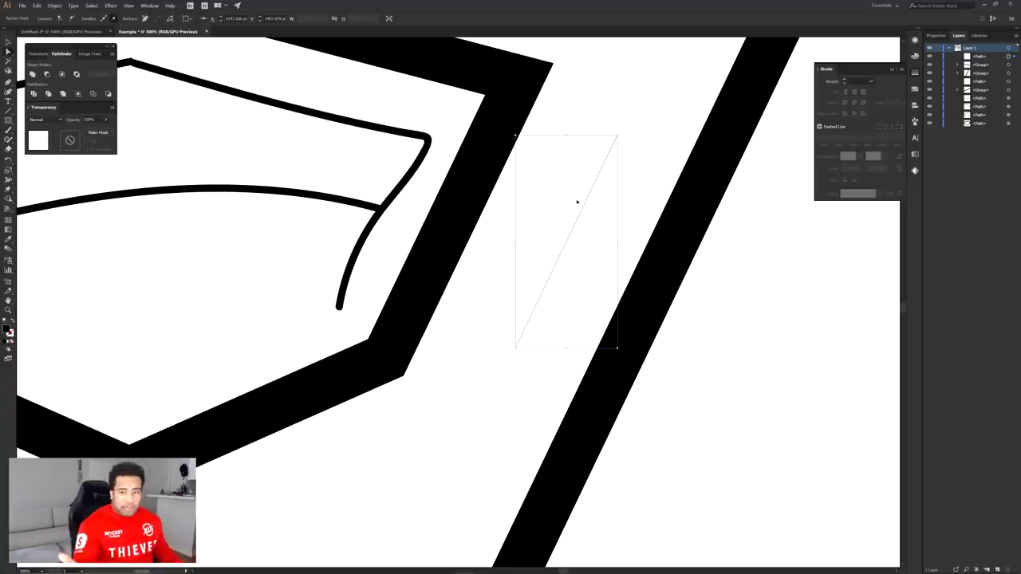
pyautogui.scroll(-1, 583, 207)
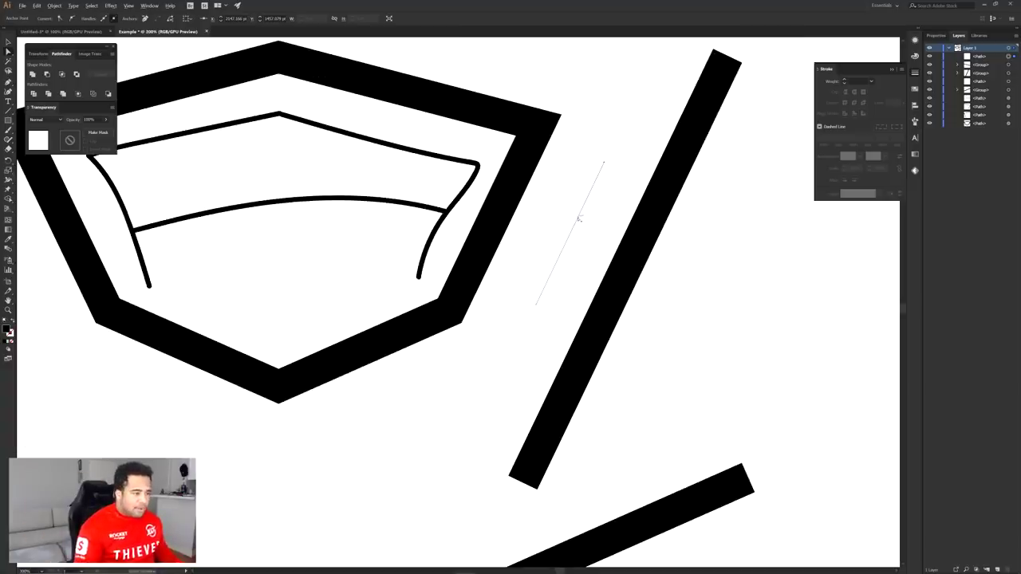
pyautogui.scroll(-1, 615, 211)
pyautogui.moveTo(612, 207); pyautogui.dragTo(614, 250)
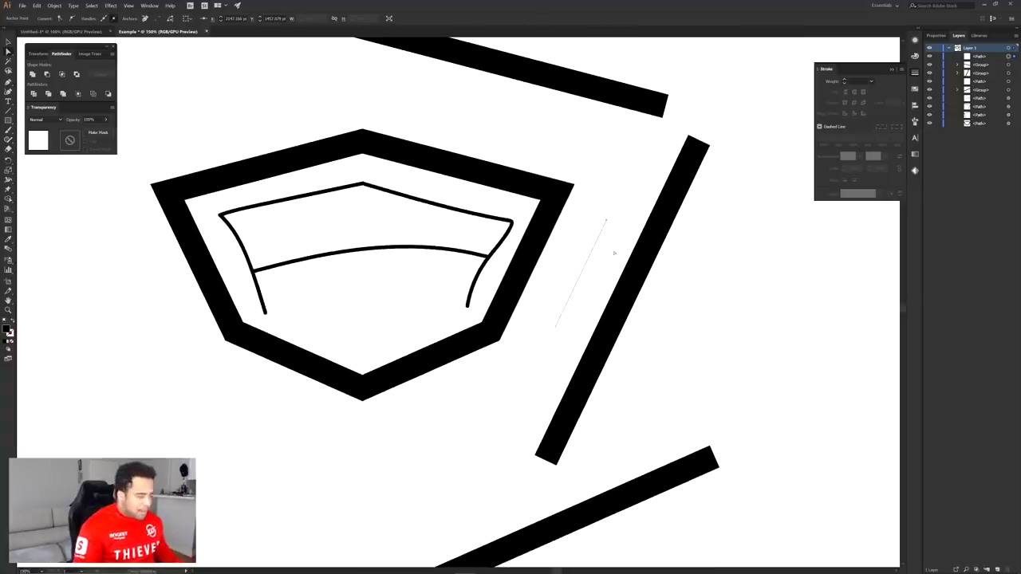
pyautogui.moveTo(606, 231); pyautogui.dragTo(676, 125)
pyautogui.hotkey('ctrl', 'z')
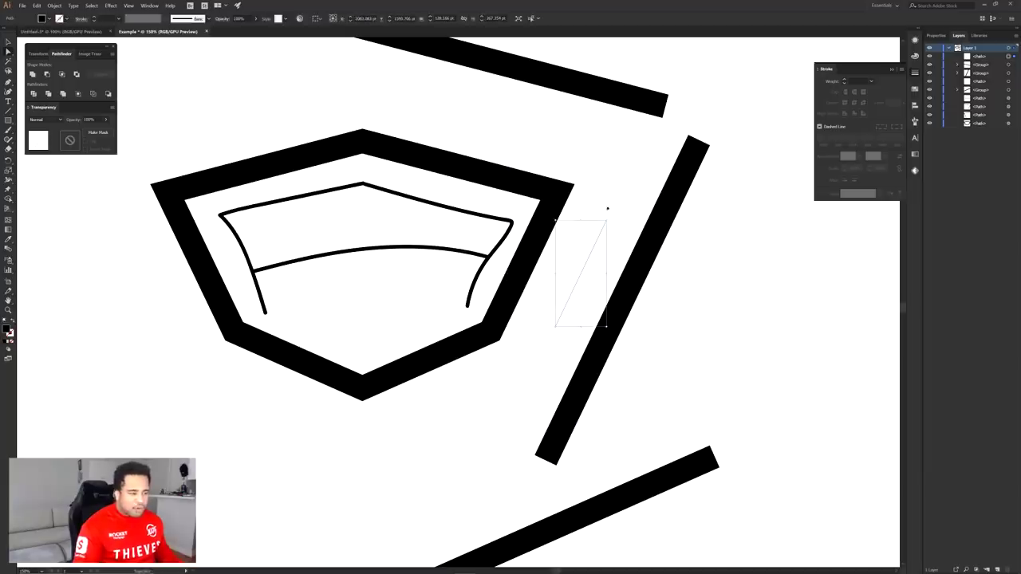
pyautogui.moveTo(607, 221); pyautogui.dragTo(654, 125)
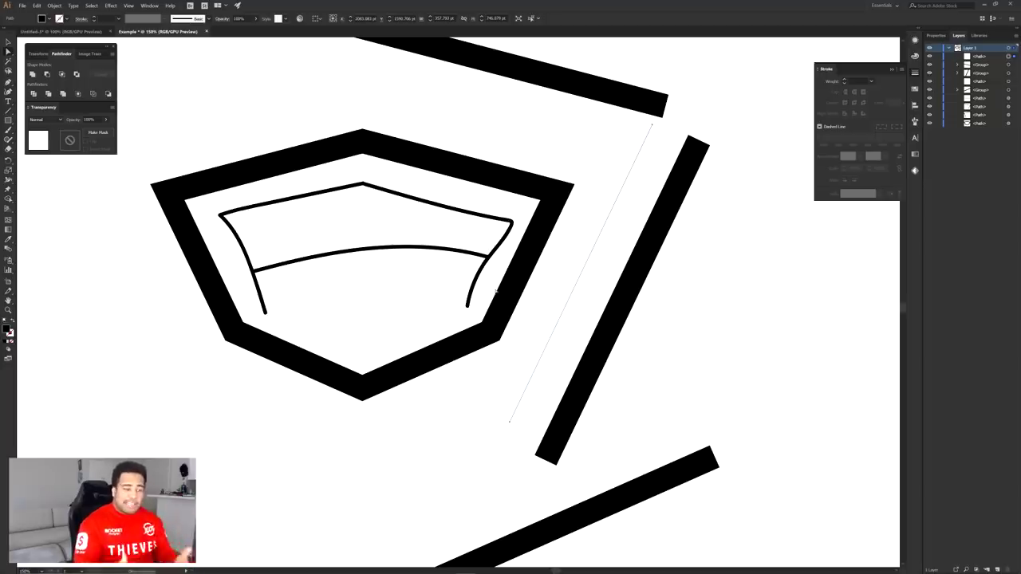
# - Copy the shield outline's 60 pt black stroke onto the slanted path and expand its fill and stroke
pyautogui.press('i')
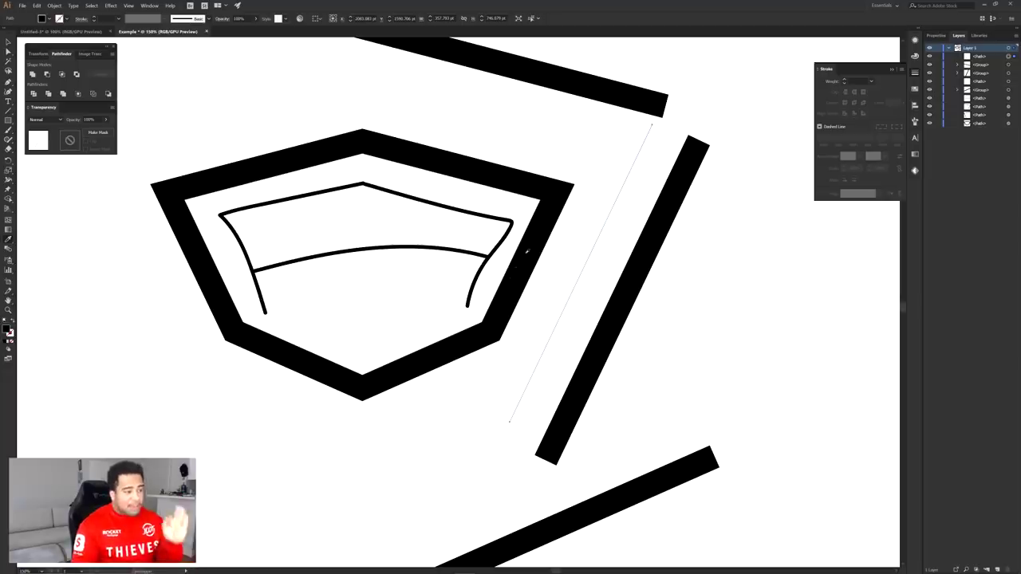
pyautogui.hotkey('shift', 'x')
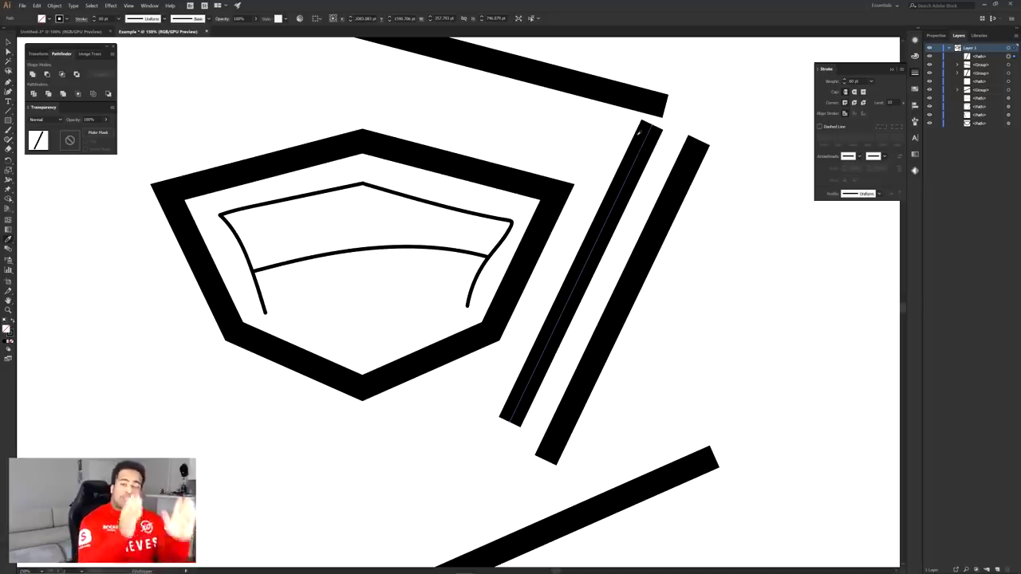
pyautogui.click(55, 6)
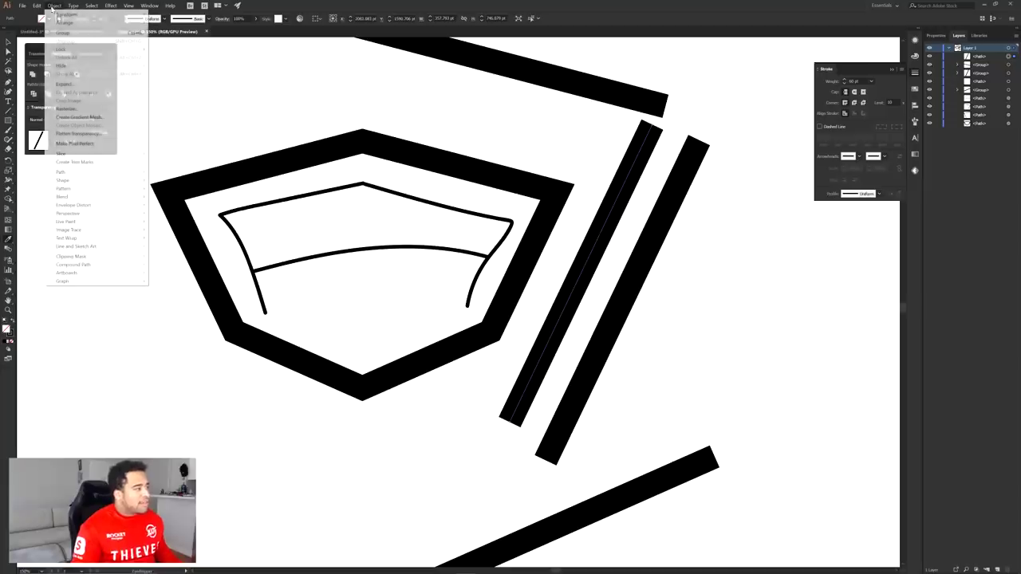
pyautogui.click(69, 85)
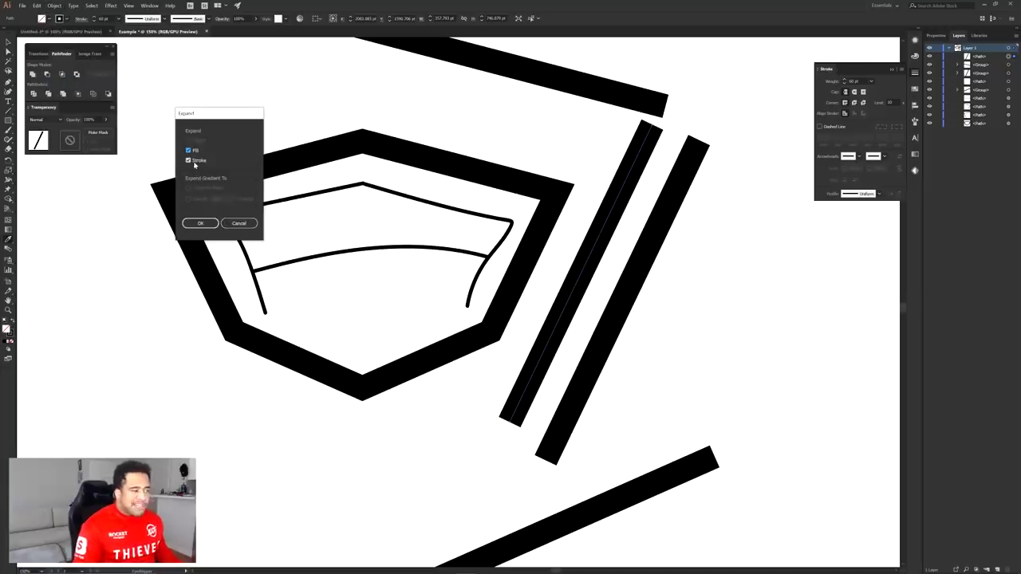
pyautogui.click(200, 223)
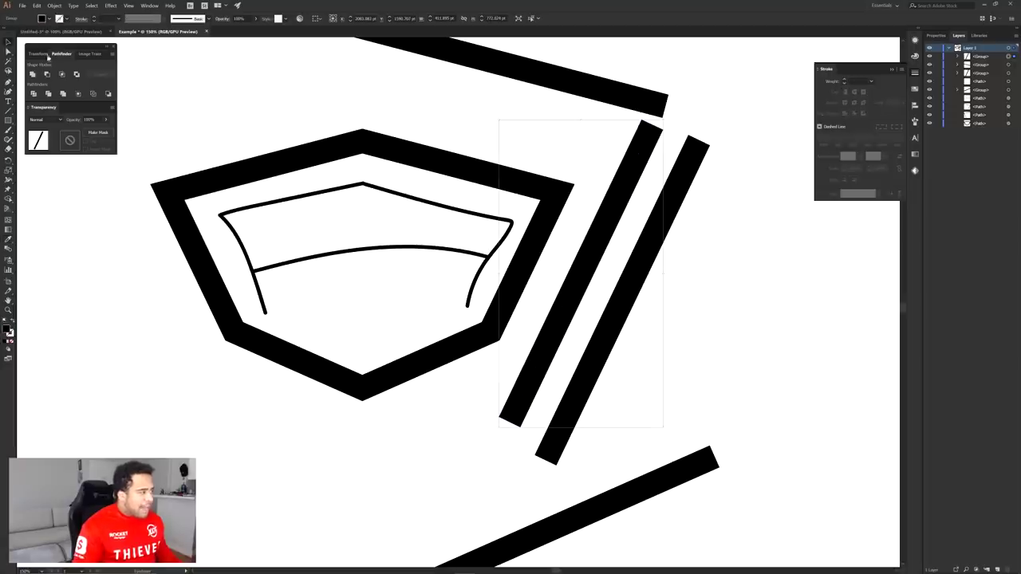
# - Lengthen the expanded slanted bar slightly while keeping its angle
pyautogui.click(631, 205)
pyautogui.moveTo(623, 180)
pyautogui.mouseDown()
pyautogui.moveTo(592, 210)
pyautogui.moveTo(559, 207)
pyautogui.moveTo(627, 195)
pyautogui.mouseUp()
pyautogui.moveTo(627, 195); pyautogui.dragTo(611, 193)
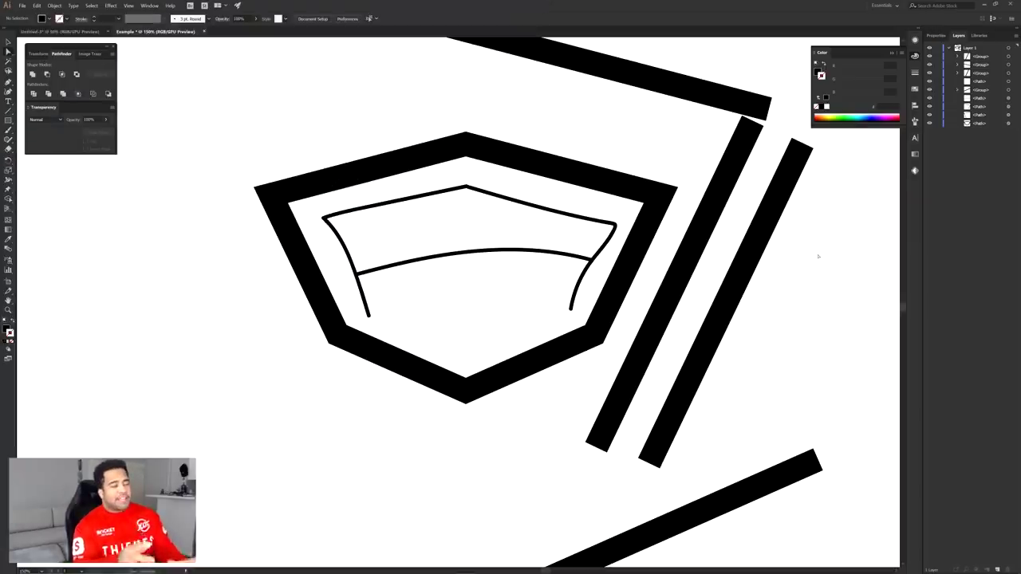
# - Lay the slanted bar beside the shield's inner right edge to compare angles, and move it back outside
pyautogui.moveTo(713, 191); pyautogui.dragTo(631, 182)
pyautogui.scroll(3, 619, 251)
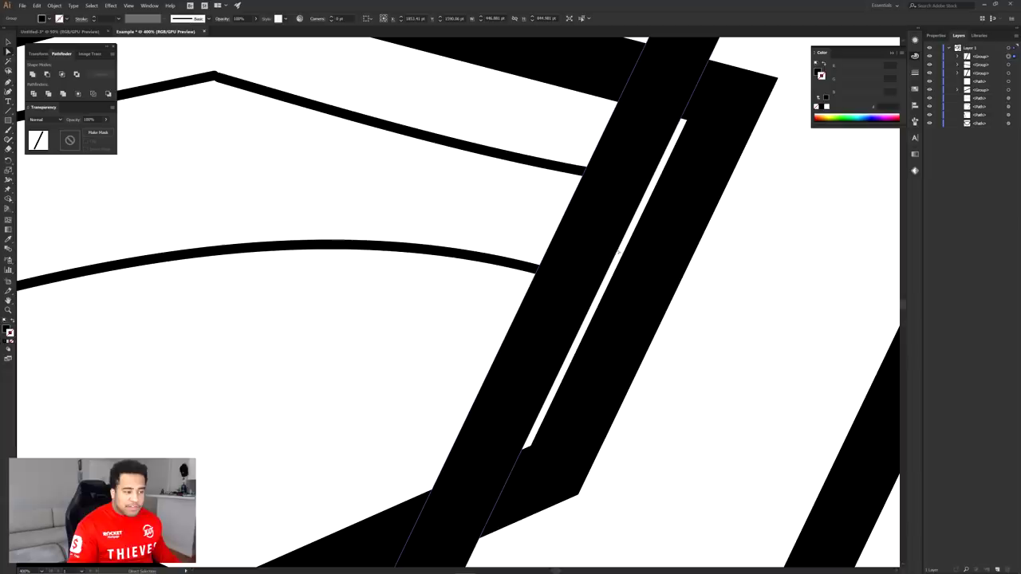
pyautogui.moveTo(589, 241); pyautogui.dragTo(736, 289)
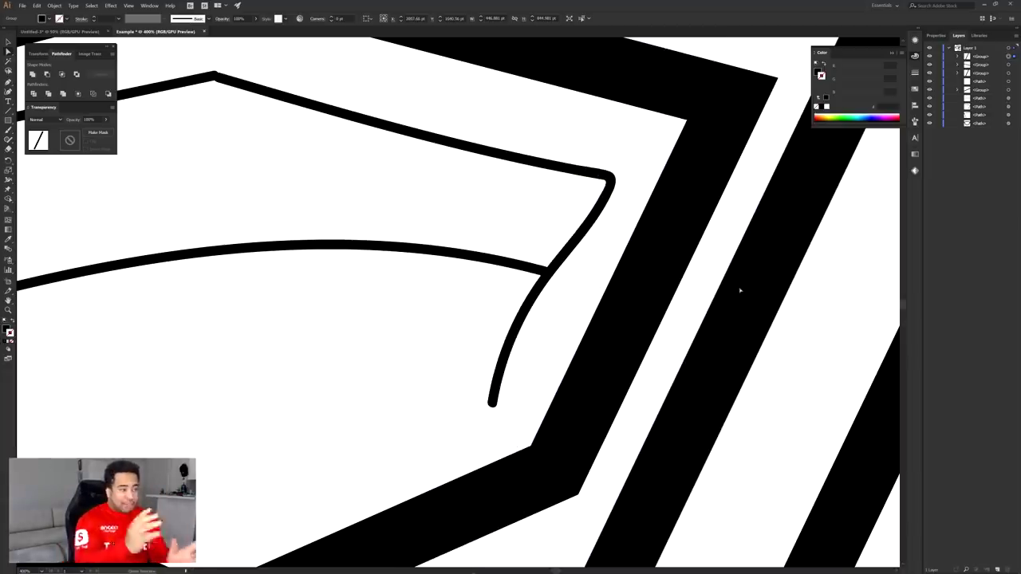
# - Duplicate the shield's thick outline path directly in front of the original
pyautogui.scroll(-2, 768, 260)
pyautogui.click(928, 124)
pyautogui.click(929, 123)
pyautogui.click(1009, 123)
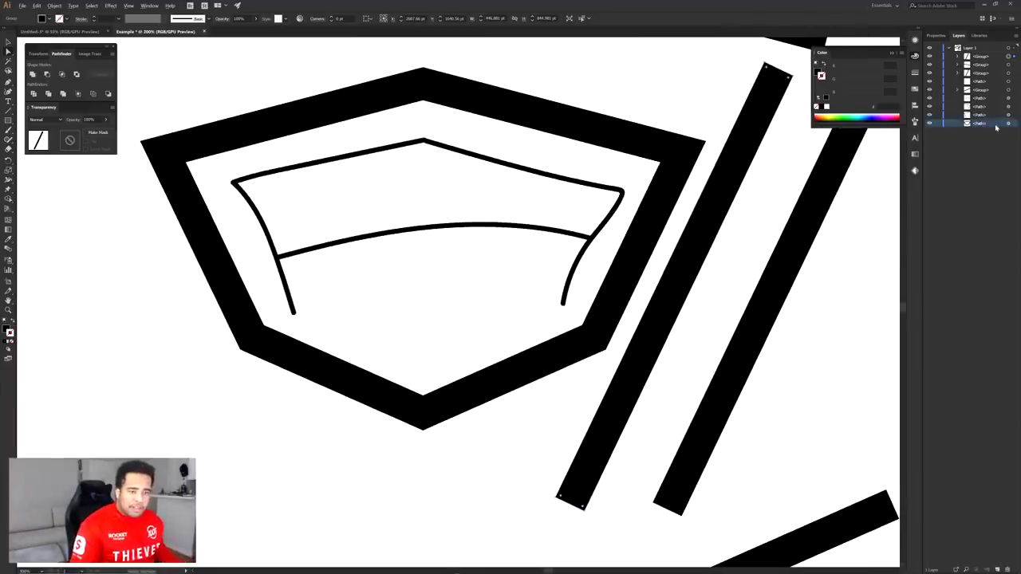
pyautogui.hotkey('ctrl', 'c')
pyautogui.hotkey('ctrl', 'f')
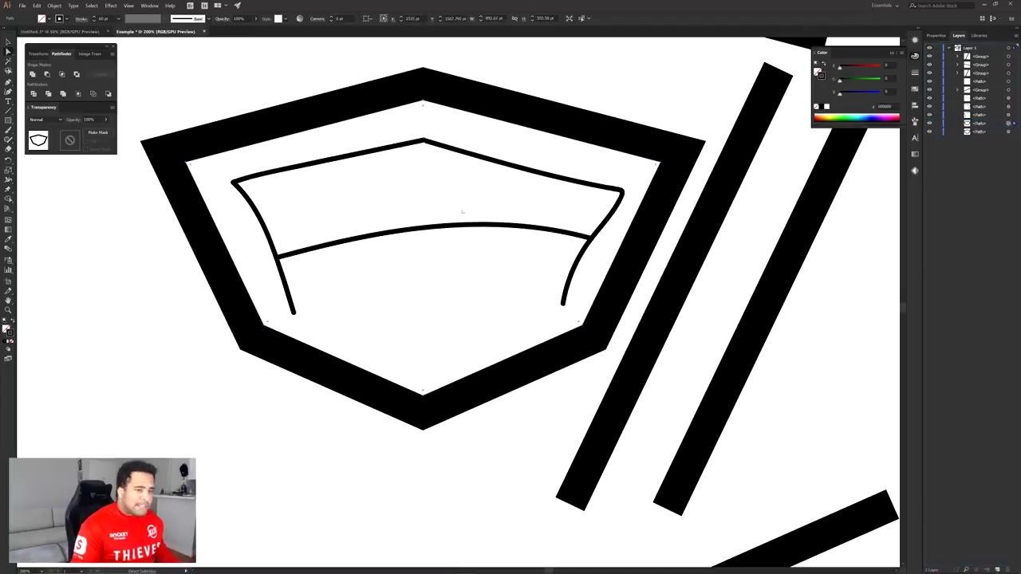
# - Set the duplicated outline's stroke colour to light grey e5e5e5
pyautogui.doubleClick(9, 330)
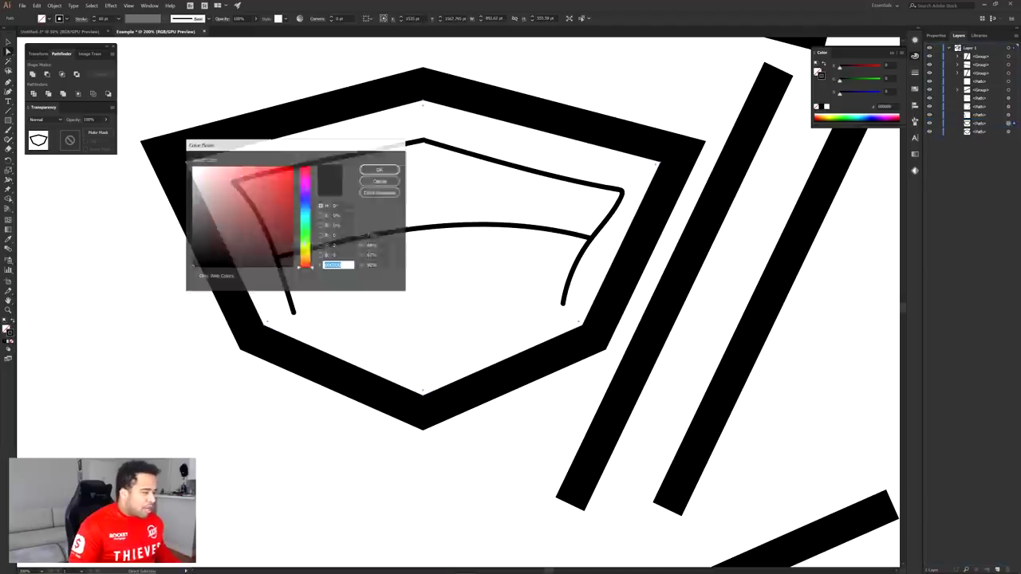
pyautogui.moveTo(211, 182); pyautogui.dragTo(179, 173)
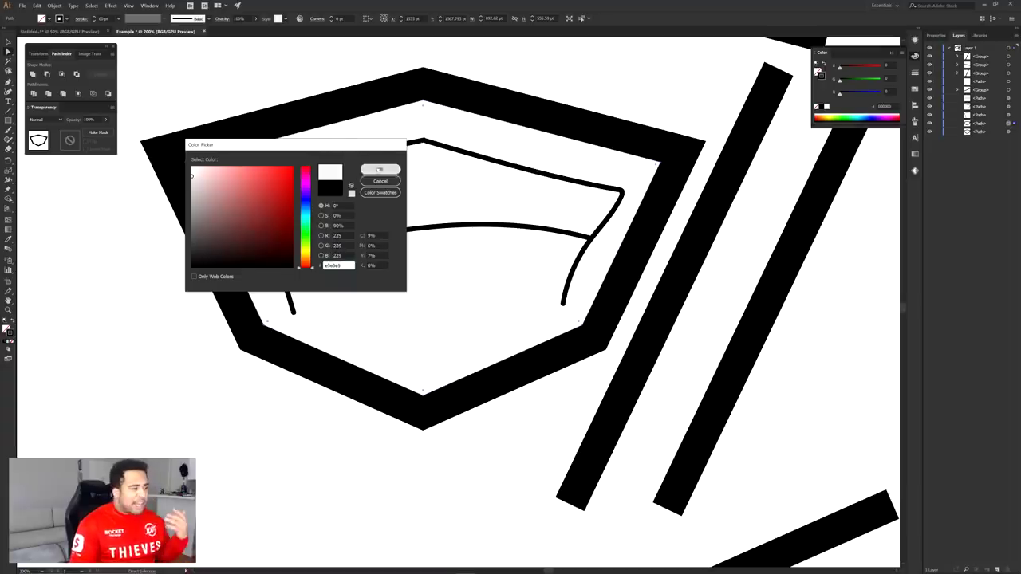
pyautogui.click(378, 169)
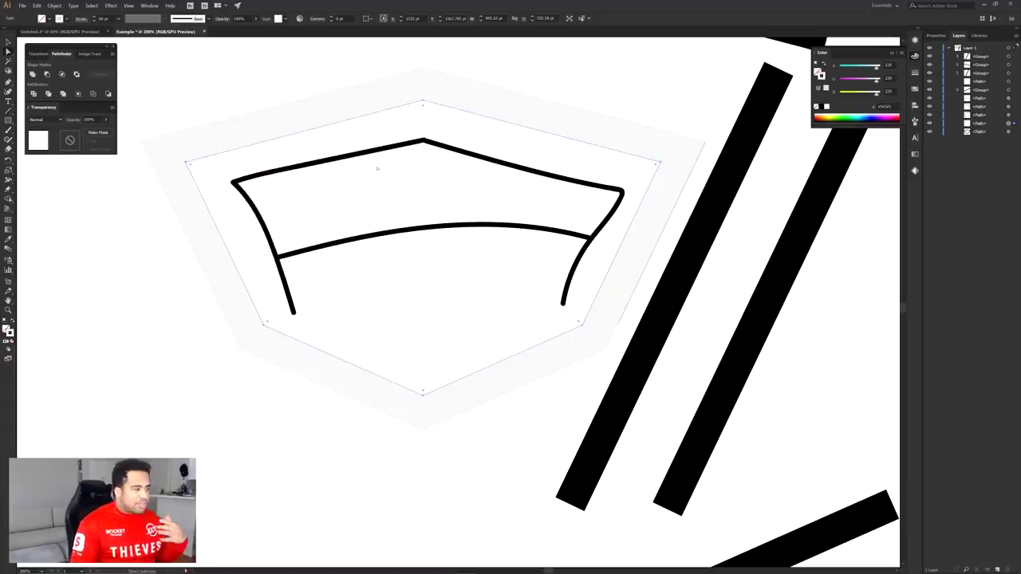
# - Align the grey outline's stroke to the inside of its path and lock that path
pyautogui.click(916, 74)
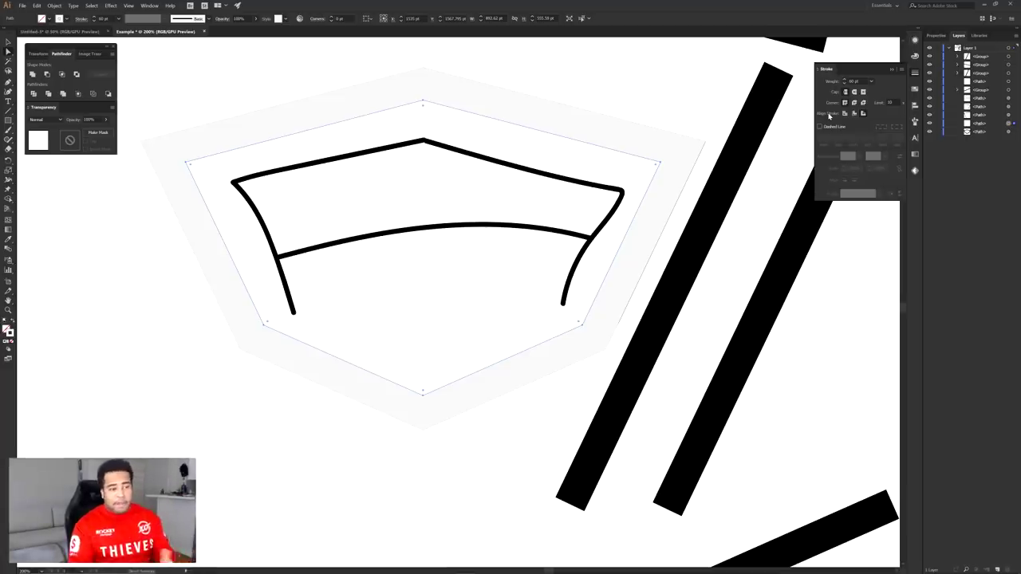
pyautogui.click(855, 114)
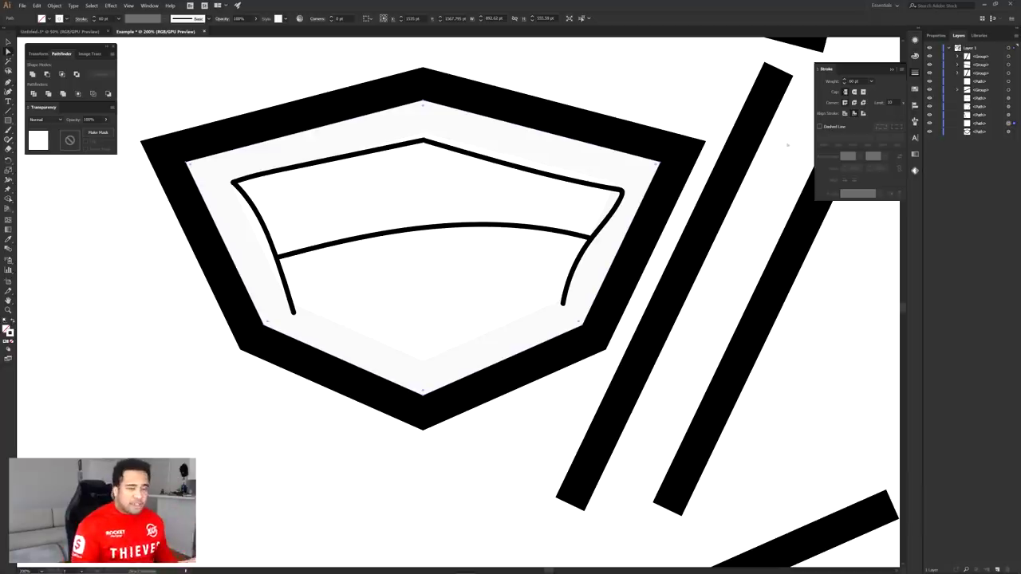
pyautogui.click(938, 124)
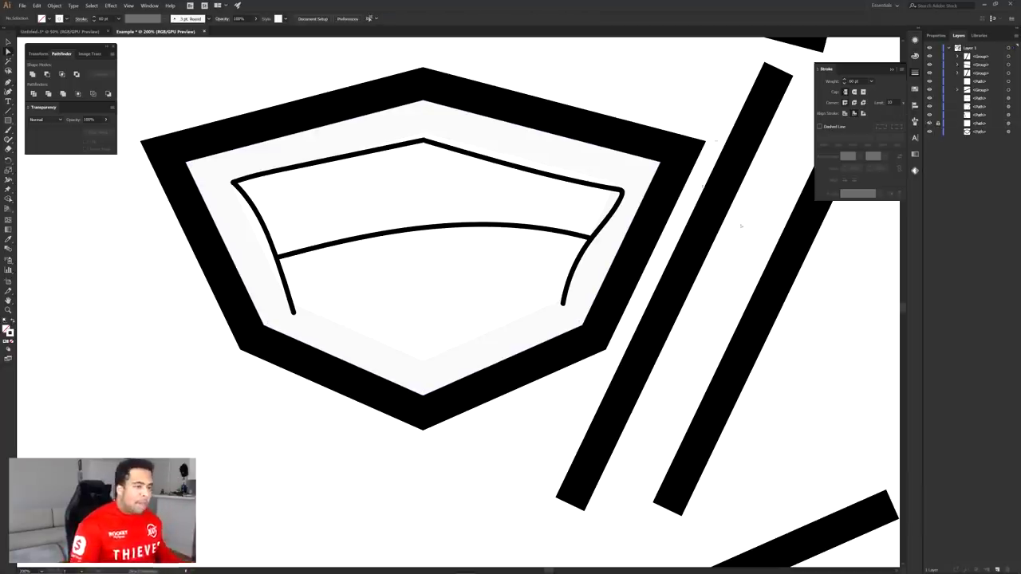
# - Position the slanted bar flush against the inner edge of the grey guide band on the shield's right side
pyautogui.scroll(5, 698, 252)
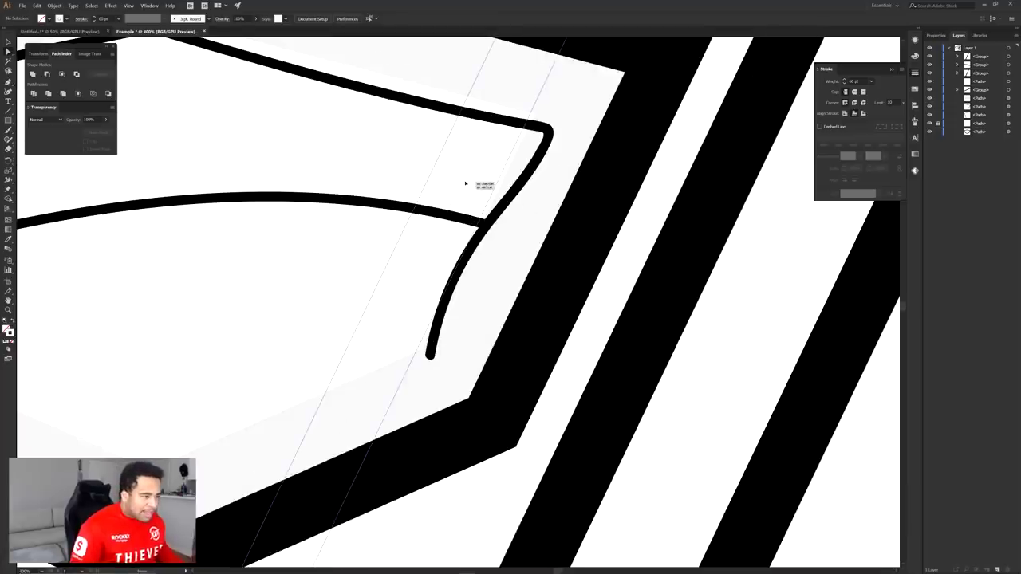
pyautogui.click(466, 183)
pyautogui.scroll(5, 487, 188)
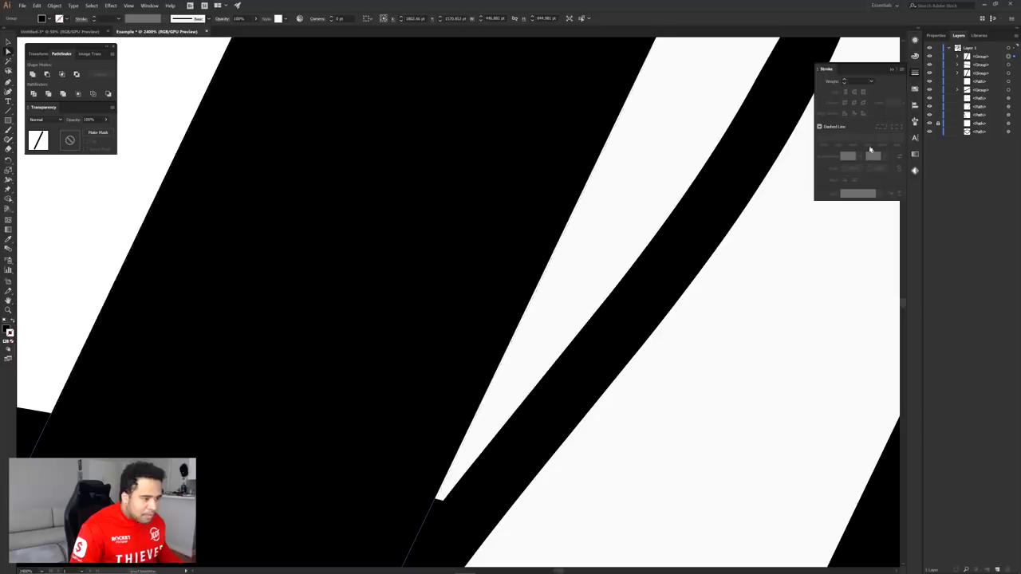
pyautogui.scroll(-10, 460, 157)
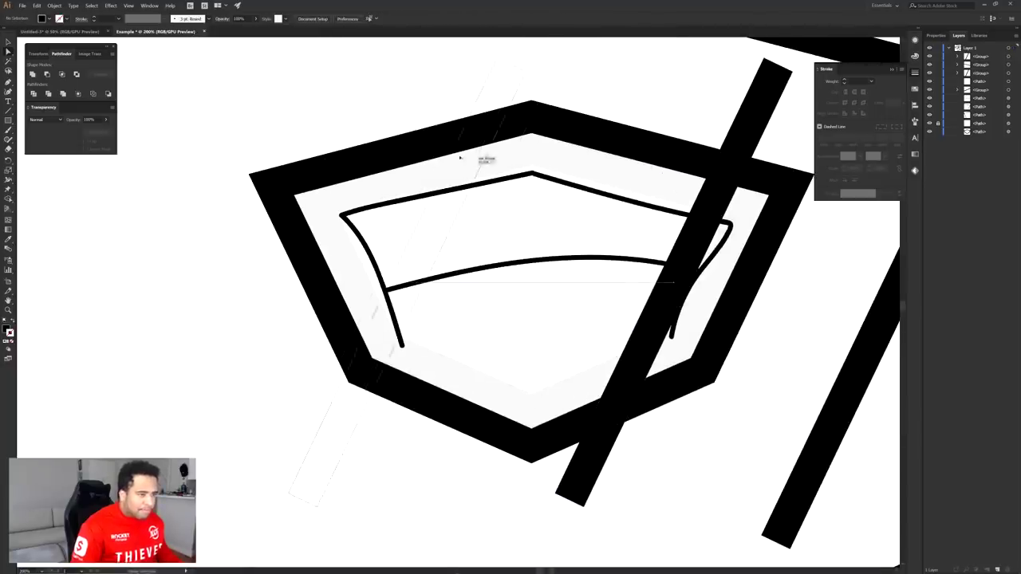
# - Reflect the duplicated slanted bar and position it flush against the grey guide band's inner edge on the shield's left side
pyautogui.rightClick(460, 157)
pyautogui.moveTo(478, 226)
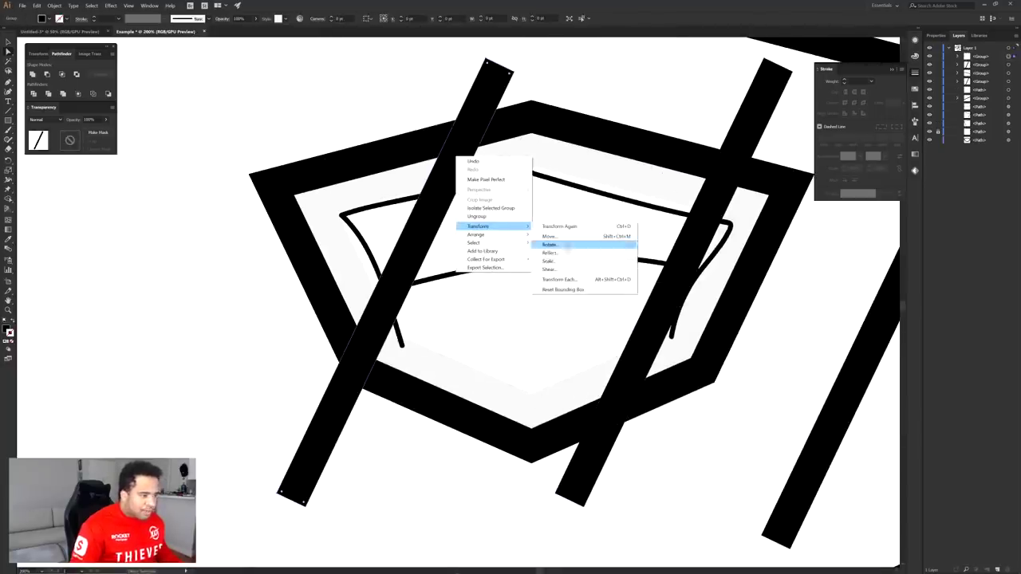
pyautogui.click(551, 254)
pyautogui.click(224, 327)
pyautogui.scroll(8, 346, 267)
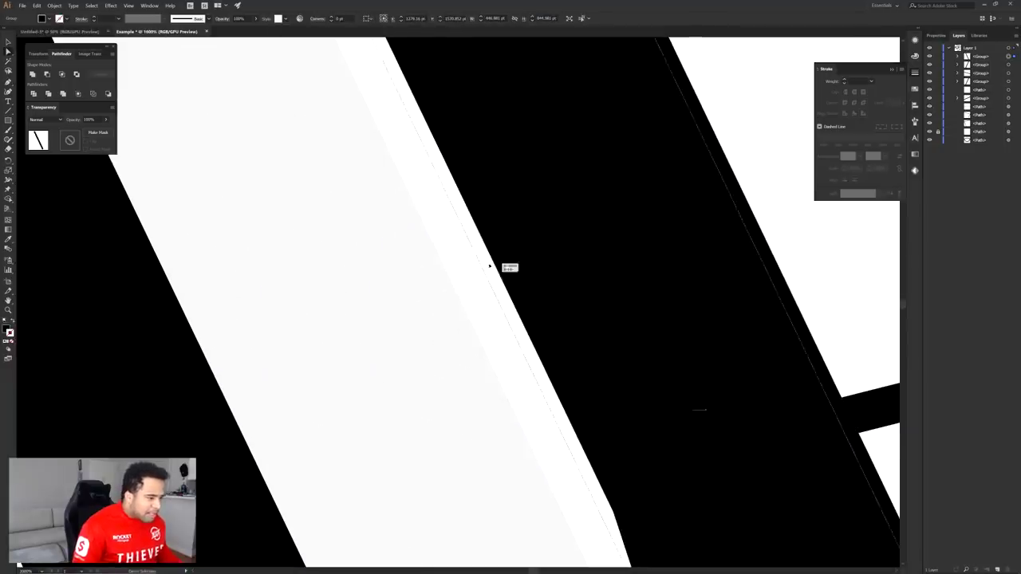
pyautogui.scroll(4, 451, 273)
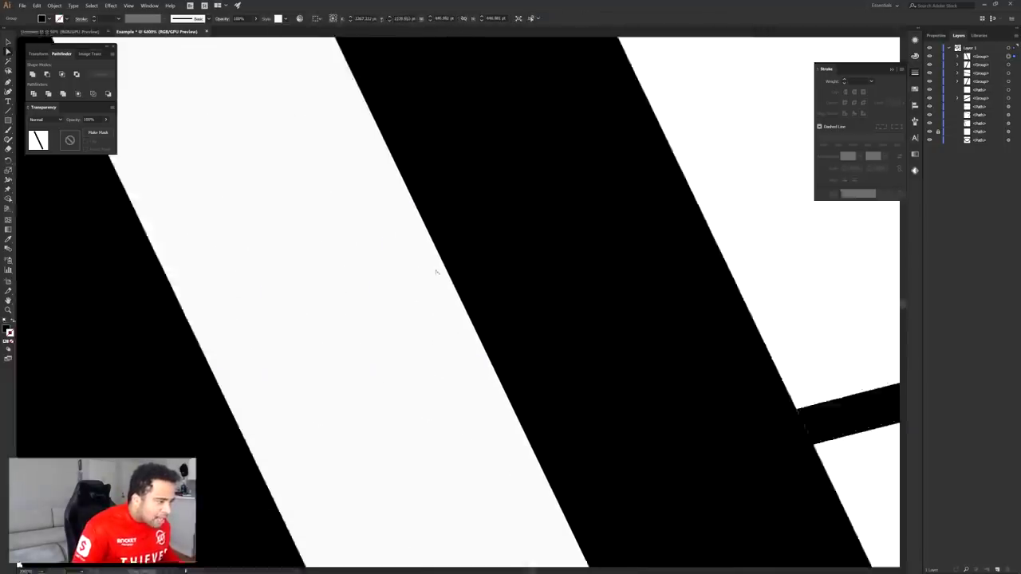
# - Position a copy of the sloped bar above the shield along the grey band's upper-right inner edge
pyautogui.scroll(-10, 436, 272)
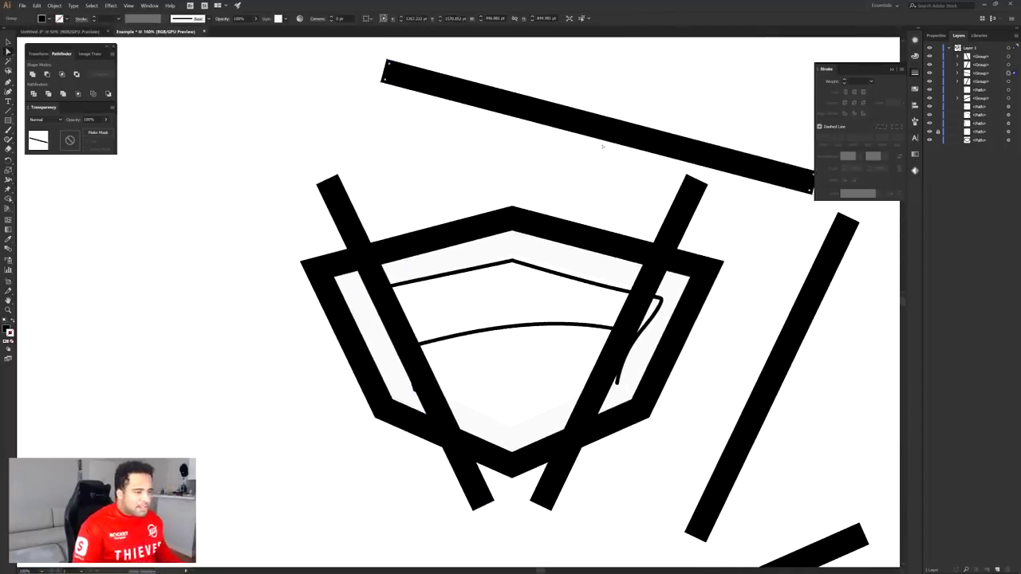
pyautogui.scroll(5, 645, 159)
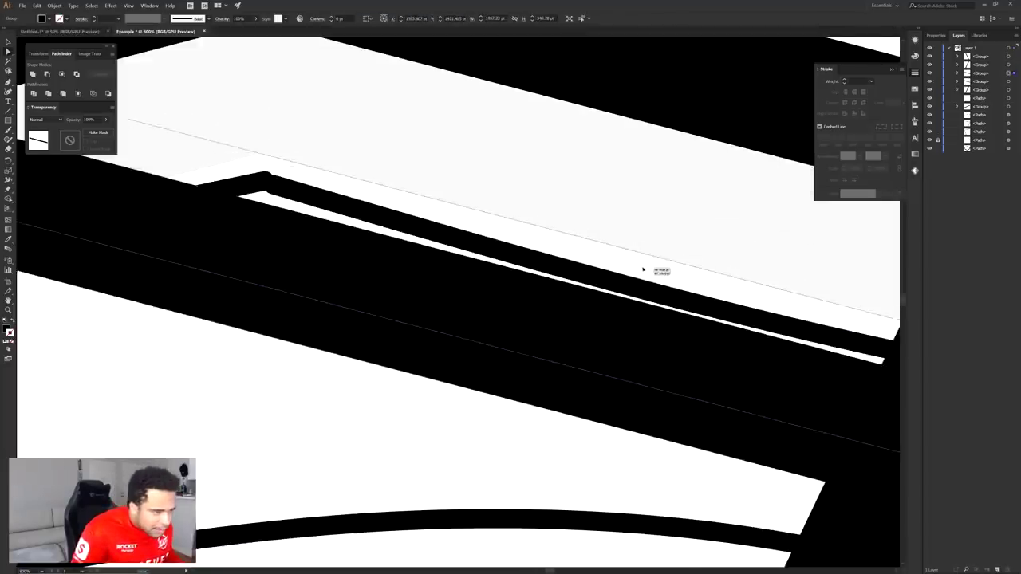
pyautogui.scroll(-4, 643, 270)
# - Duplicate the upper-right bar, reflect the copy and position it along the grey band's upper-left inner edge
pyautogui.moveTo(639, 270); pyautogui.dragTo(537, 269)
pyautogui.rightClick(537, 269)
pyautogui.moveTo(576, 333)
pyautogui.click(650, 363)
pyautogui.click(222, 327)
pyautogui.scroll(6, 426, 266)
pyautogui.moveTo(426, 266); pyautogui.dragTo(563, 403)
pyautogui.scroll(-4, 562, 403)
pyautogui.scroll(6, 541, 298)
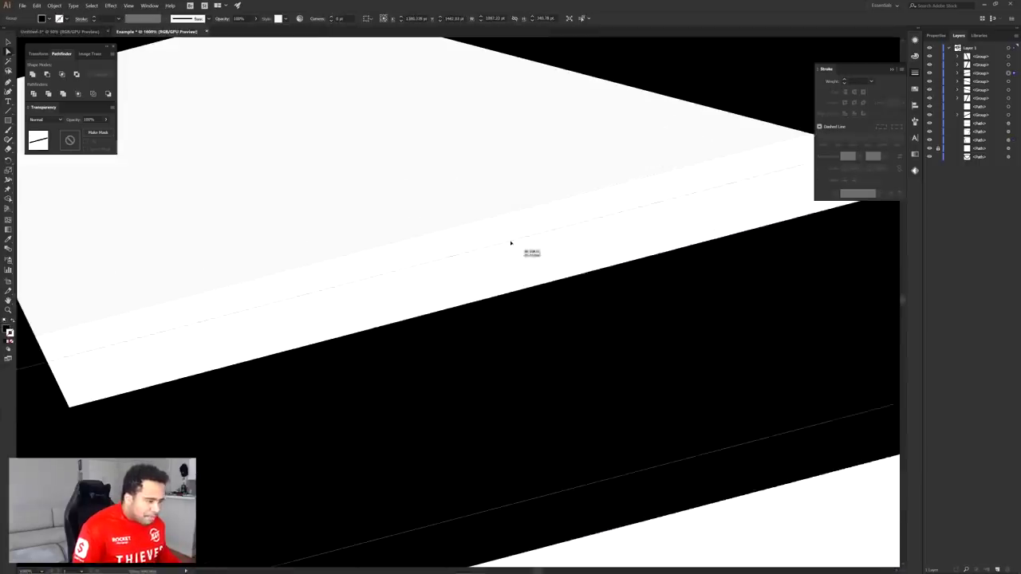
pyautogui.moveTo(528, 289); pyautogui.dragTo(528, 289)
# - Delete the hand-drawn sketch lines inside the shield
pyautogui.scroll(-7, 503, 225)
pyautogui.click(540, 259)
pyautogui.press('Delete')
pyautogui.click(447, 332)
pyautogui.press('Delete')
pyautogui.moveTo(538, 239); pyautogui.dragTo(509, 229)
pyautogui.moveTo(524, 339); pyautogui.dragTo(541, 355)
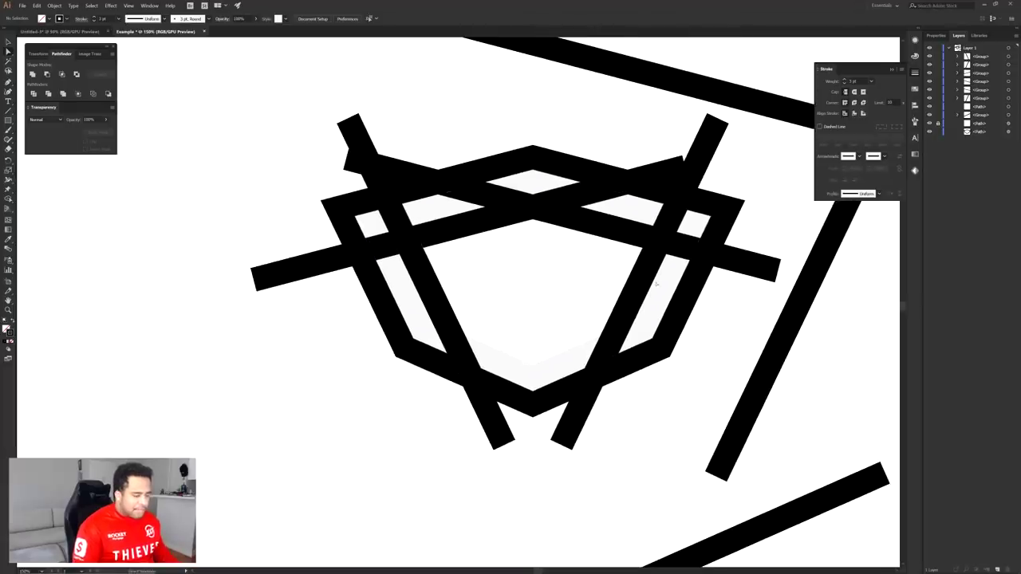
# - Check how the hand-drawn side lines end in the sketch of the other open document, then return to the Example document
pyautogui.scroll(1, 539, 371)
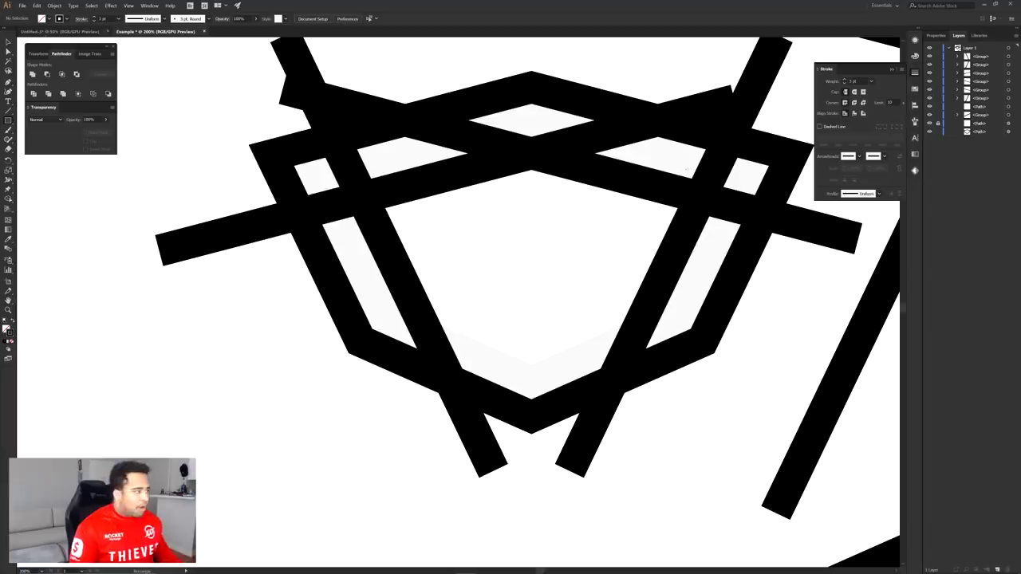
pyautogui.click(51, 29)
pyautogui.scroll(4, 606, 159)
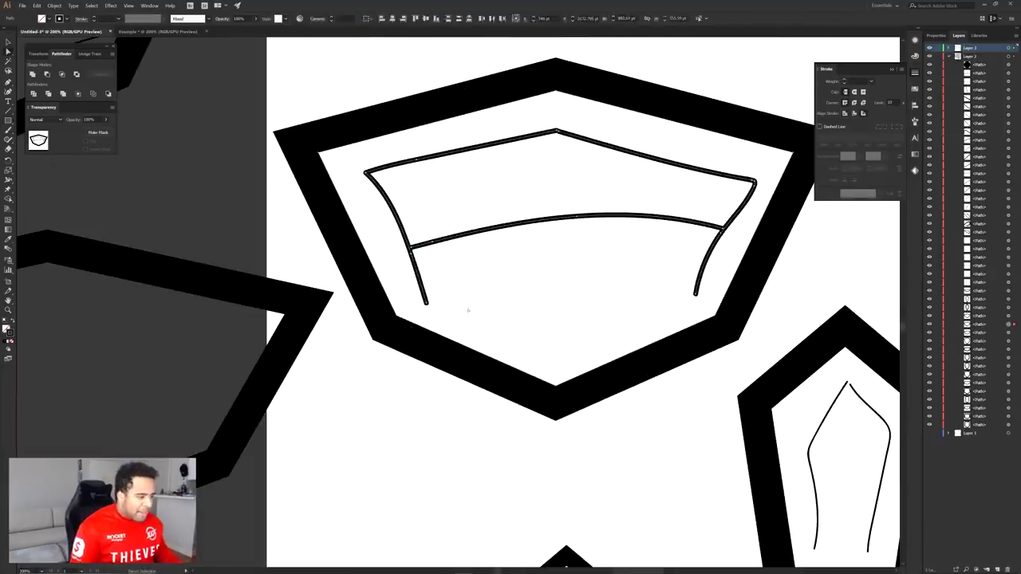
pyautogui.click(425, 304)
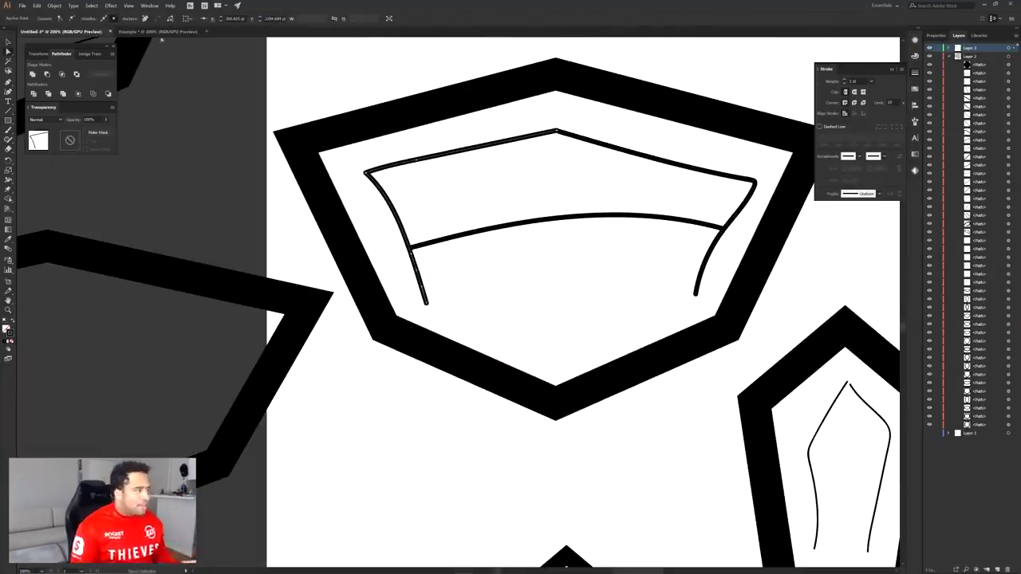
pyautogui.click(163, 32)
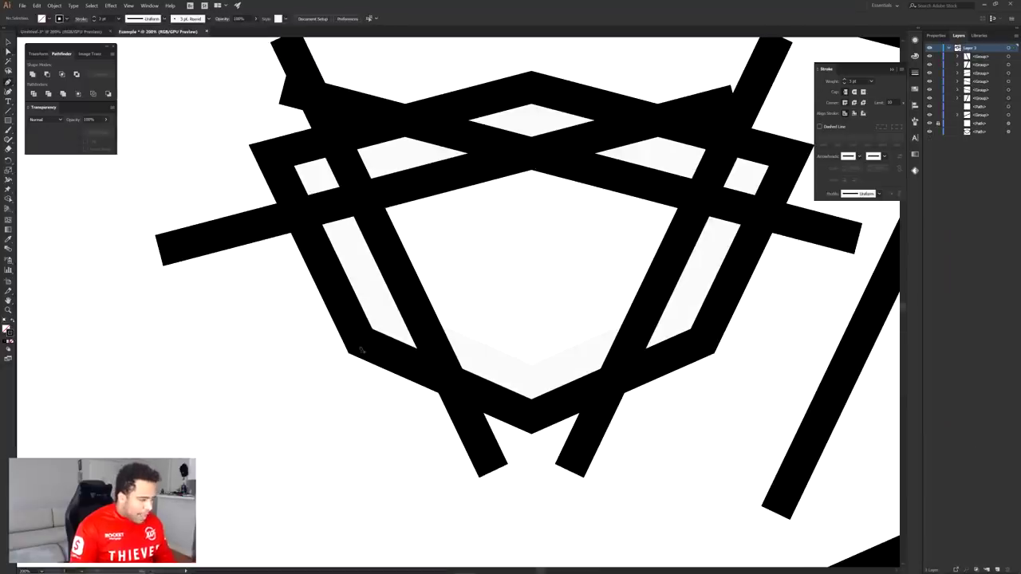
# - Draw a diagonal cutting line through the outer and inner corners at the shield's lower left, across the left inner bar
pyautogui.scroll(3, 359, 353)
pyautogui.scroll(2, 359, 353)
pyautogui.moveTo(330, 358)
pyautogui.mouseDown()
pyautogui.moveTo(599, 135)
pyautogui.moveTo(616, 65)
pyautogui.mouseUp()
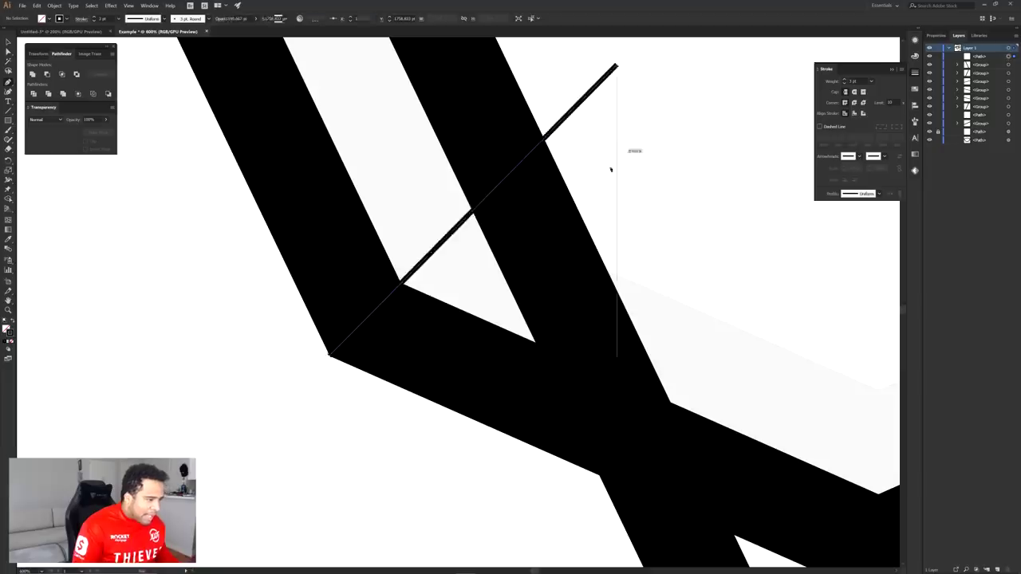
pyautogui.scroll(-3, 618, 140)
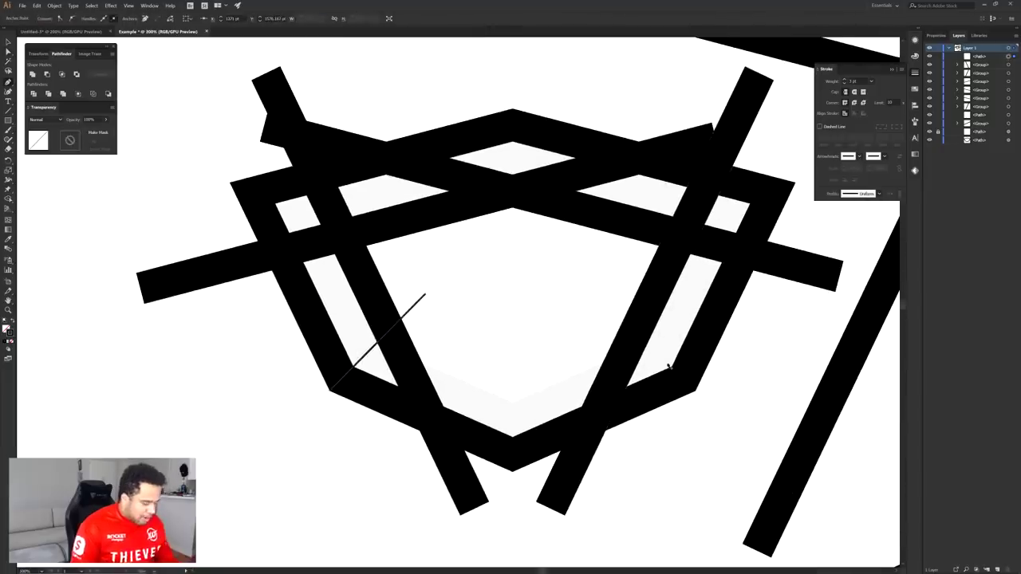
# - Draw a matching diagonal cutting line through the shield's lower-right corners, across the right inner bar
pyautogui.scroll(3, 669, 367)
pyautogui.scroll(5, 706, 430)
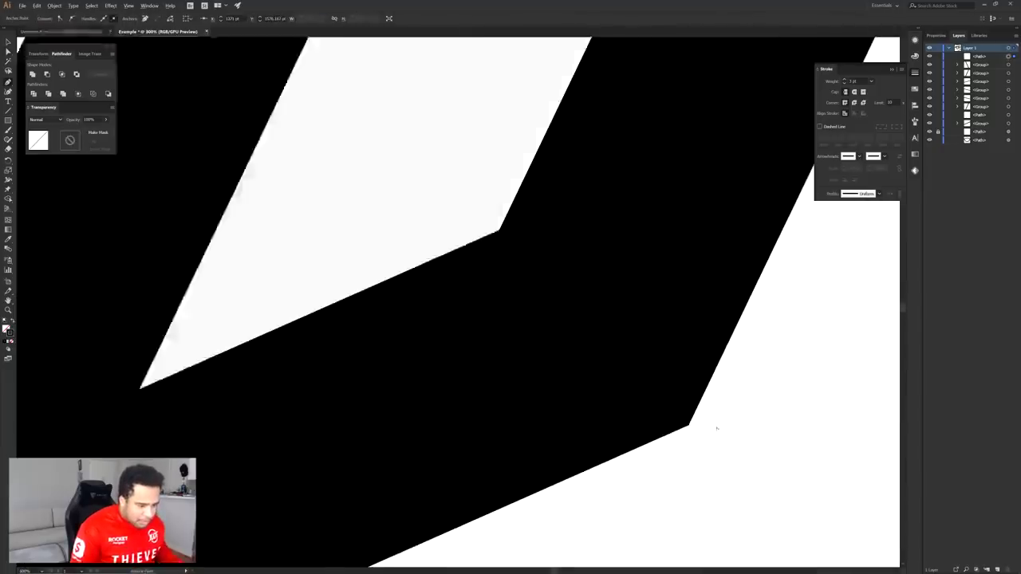
pyautogui.click(672, 426)
pyautogui.scroll(-3, 671, 426)
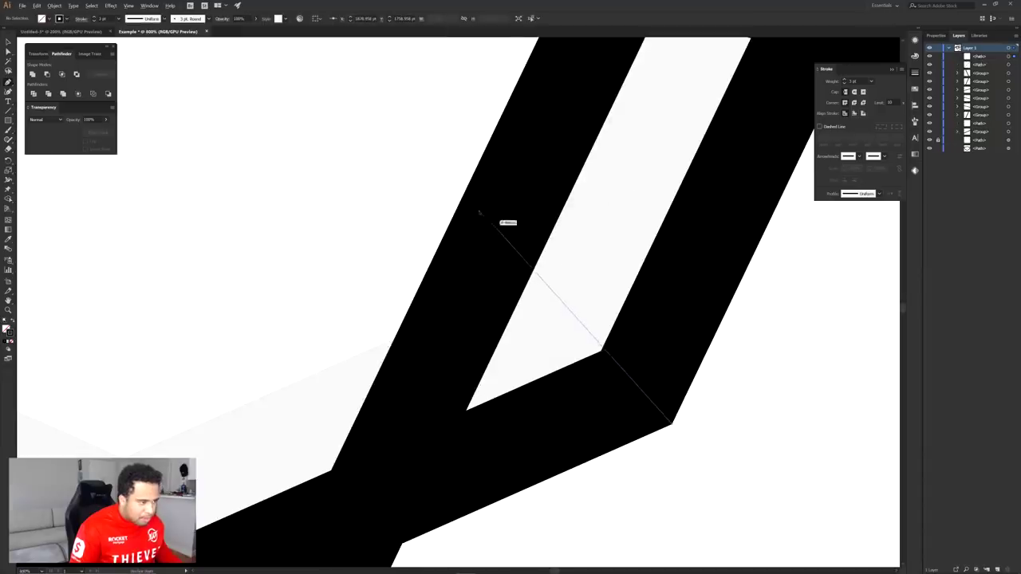
pyautogui.click(401, 144)
pyautogui.press('Escape')
pyautogui.scroll(-3, 585, 285)
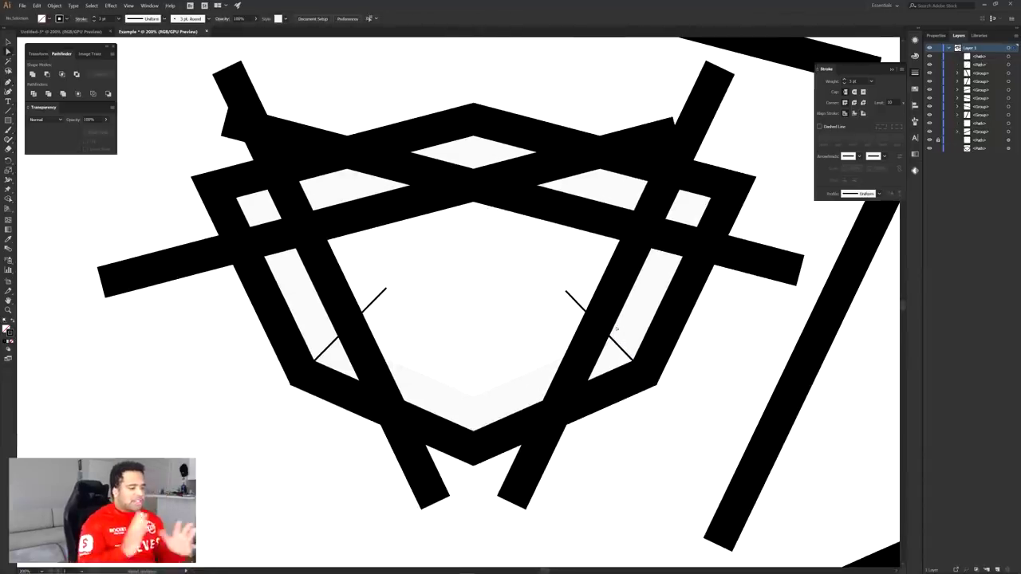
# - Remove the bar ends protruding past the inner shape's upper-left corner from the four inner bars with Shape Builder
pyautogui.moveTo(569, 231); pyautogui.dragTo(525, 311)
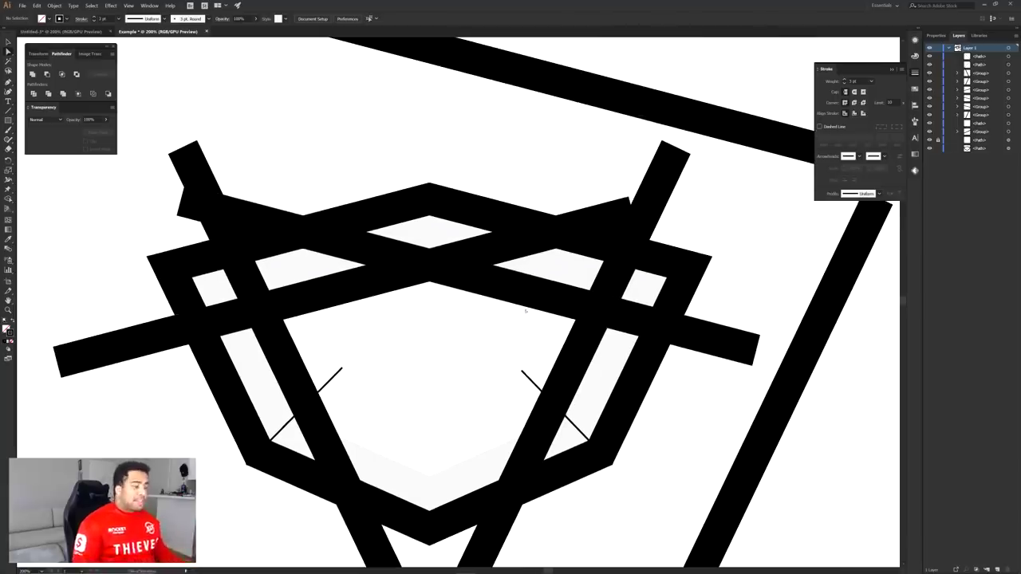
pyautogui.scroll(-2, 525, 307)
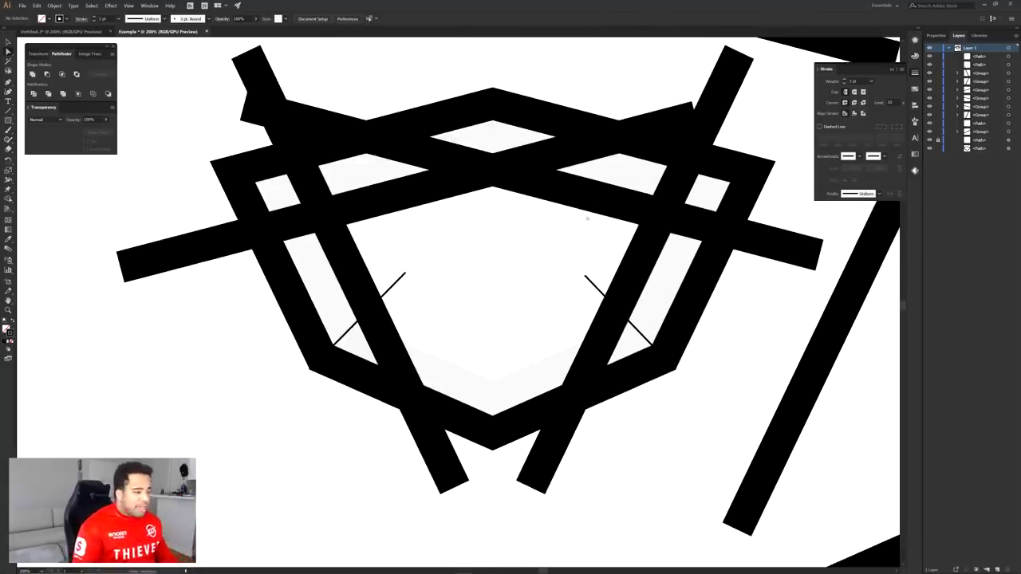
pyautogui.click(720, 97)
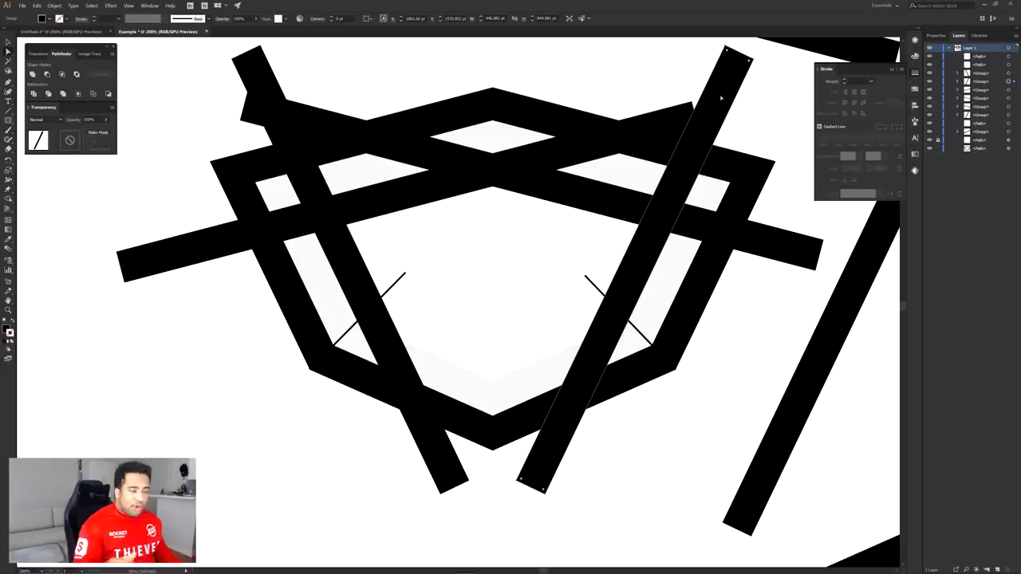
pyautogui.keyDown('shift'); pyautogui.click(633, 137); pyautogui.keyUp('shift')
pyautogui.keyDown('shift'); pyautogui.click(595, 199); pyautogui.keyUp('shift')
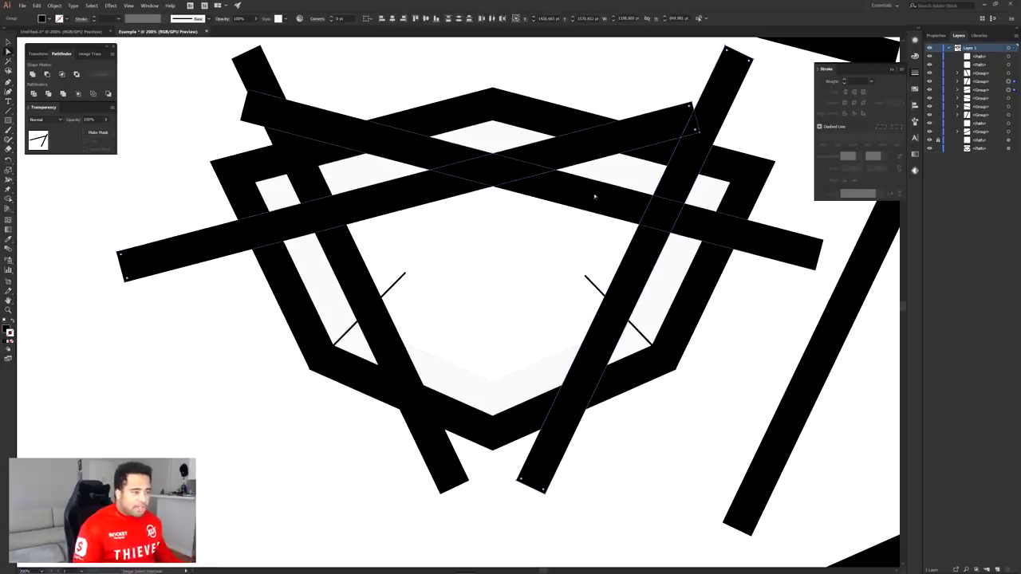
pyautogui.keyDown('shift'); pyautogui.click(306, 183); pyautogui.keyUp('shift')
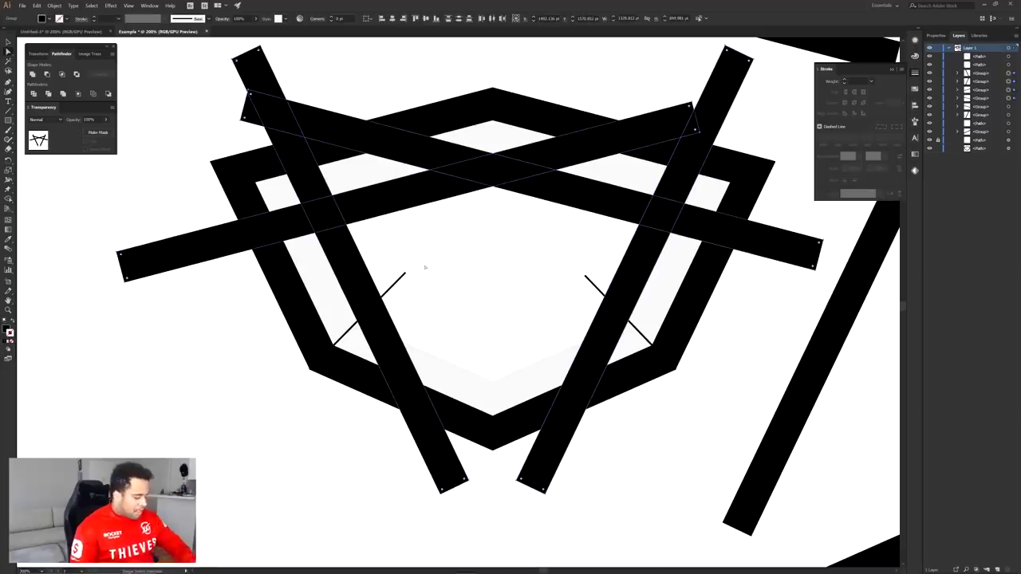
pyautogui.hotkey('shift', 'm')
pyautogui.moveTo(258, 243)
pyautogui.mouseDown()
pyautogui.moveTo(360, 142)
pyautogui.moveTo(357, 130)
pyautogui.mouseUp()
pyautogui.moveTo(320, 90); pyautogui.dragTo(256, 109)
pyautogui.keyDown('alt'); pyautogui.click(259, 72); pyautogui.keyUp('alt')
# - Remove the leftover bar pieces protruding past the inner shape's upper-right corner with Shape Builder
pyautogui.keyDown('alt'); pyautogui.click(634, 117); pyautogui.keyUp('alt')
pyautogui.keyDown('alt'); pyautogui.click(690, 124); pyautogui.keyUp('alt')
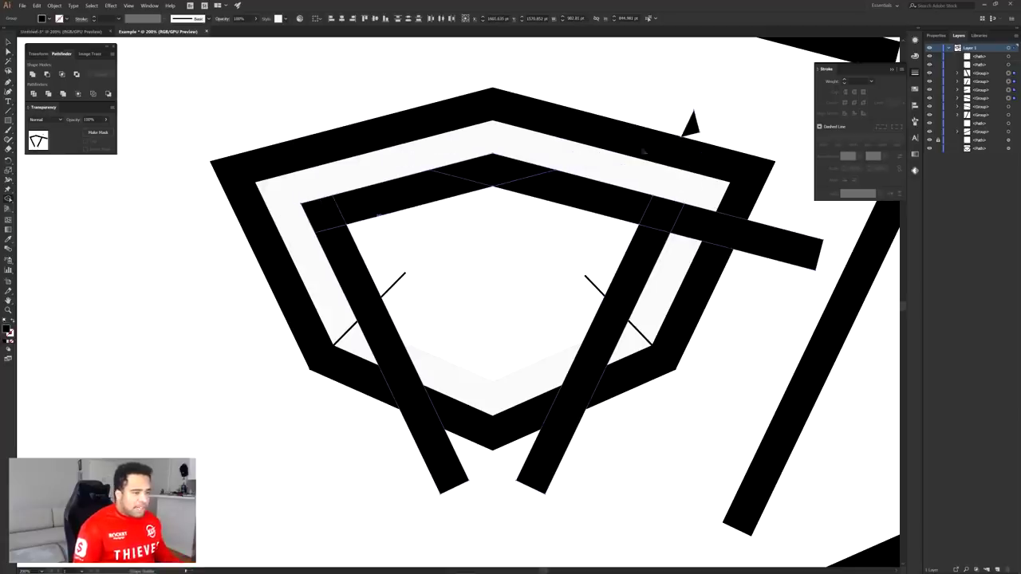
pyautogui.keyDown('alt'); pyautogui.click(690, 125); pyautogui.keyUp('alt')
pyautogui.keyDown('alt'); pyautogui.click(766, 242); pyautogui.keyUp('alt')
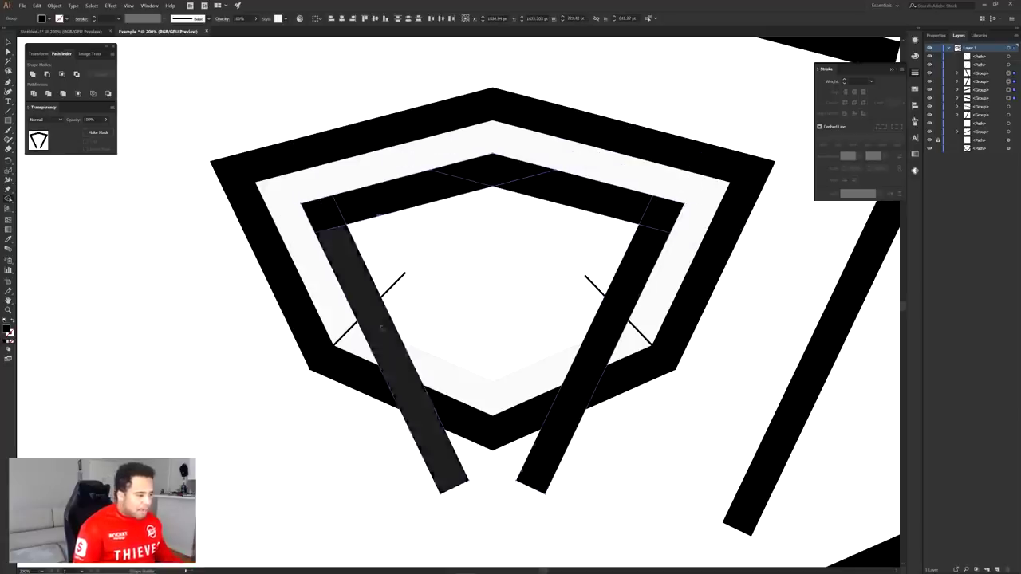
# - Cut both inner side bars along the diagonal lines with Shape Builder, removing their lower ends and the diagonal lines
pyautogui.press('v')
pyautogui.press('a')
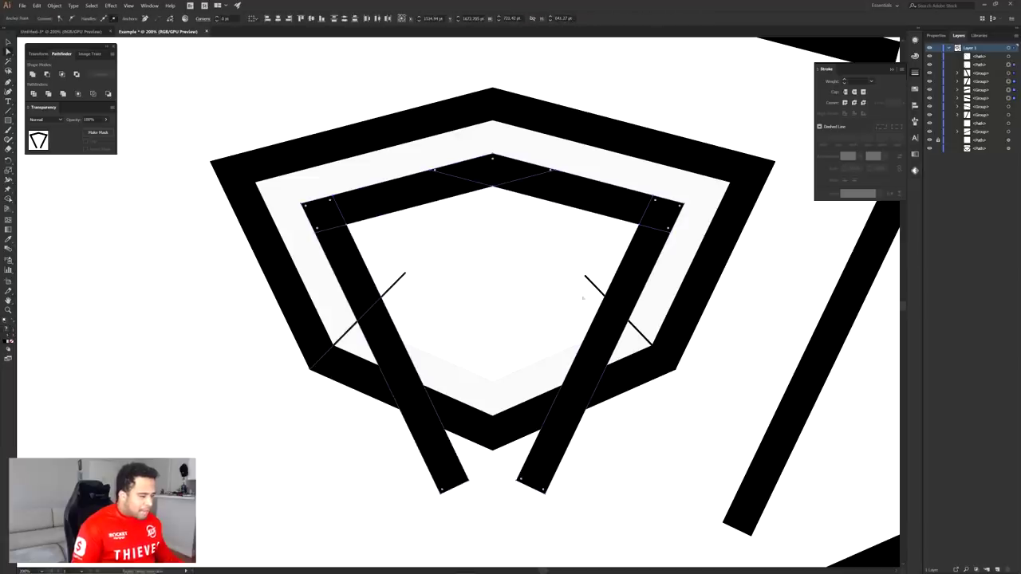
pyautogui.hotkey('shift', 'm')
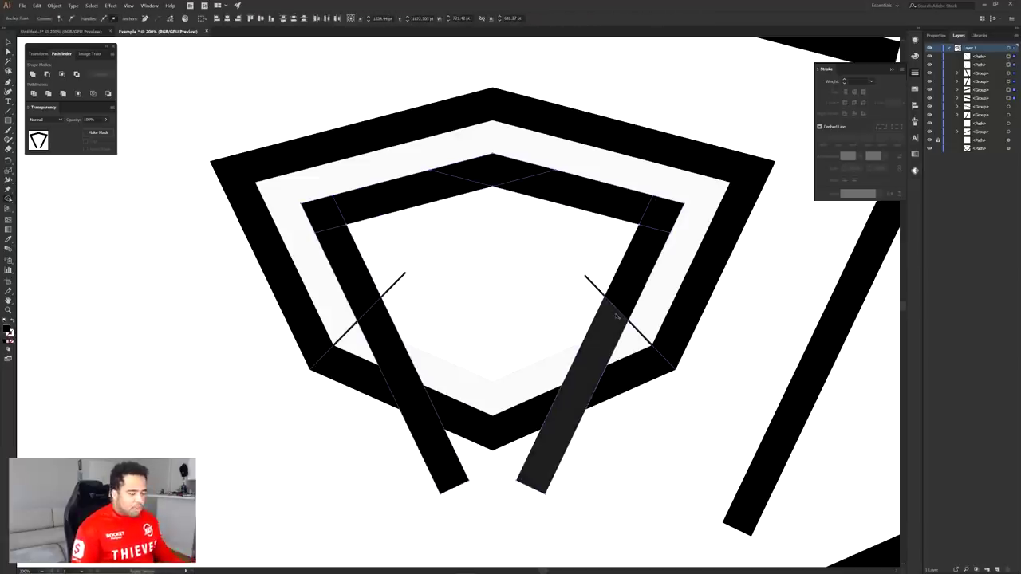
pyautogui.keyDown('alt'); pyautogui.click(371, 335); pyautogui.keyUp('alt')
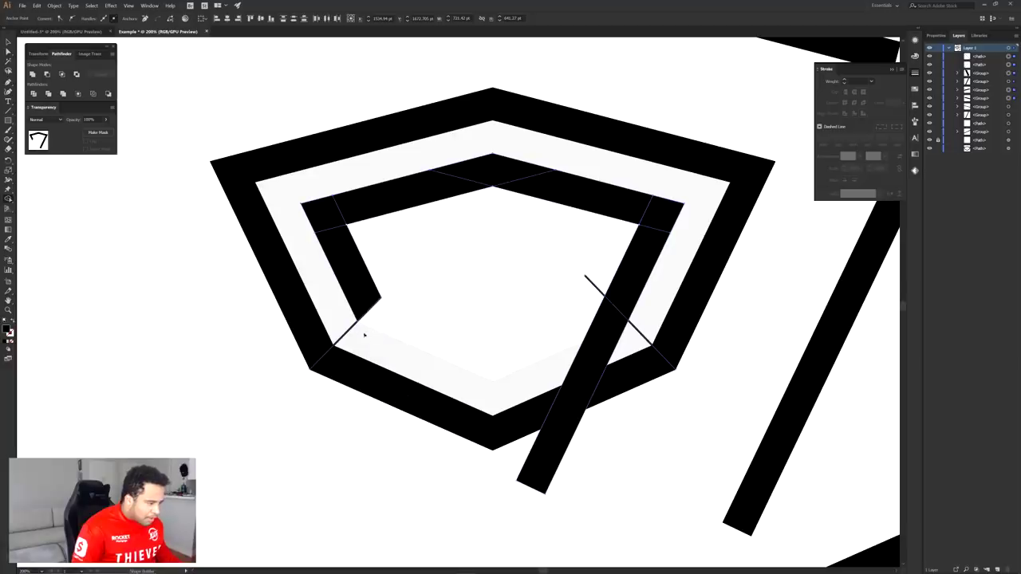
pyautogui.keyDown('alt'); pyautogui.click(589, 351); pyautogui.keyUp('alt')
pyautogui.keyDown('alt'); pyautogui.click(640, 334); pyautogui.keyUp('alt')
pyautogui.keyDown('alt'); pyautogui.click(595, 285); pyautogui.keyUp('alt')
pyautogui.press('a')
pyautogui.click(535, 285)
pyautogui.scroll(-3, 530, 339)
pyautogui.scroll(2, 529, 340)
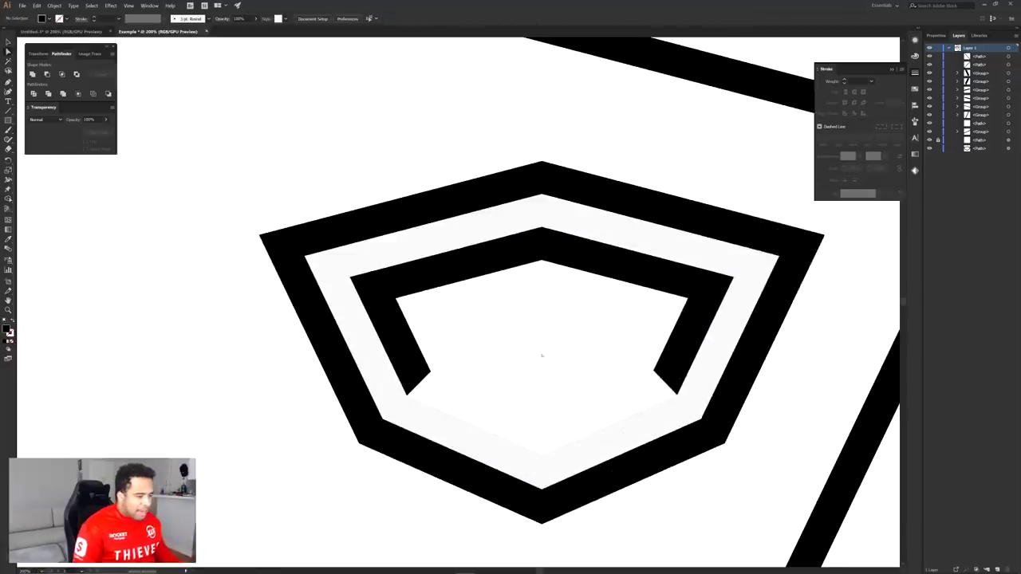
# - Draw a horizontal line about 708 pt long below the shield and give it a 60 pt black stroke
pyautogui.scroll(-3, 479, 263)
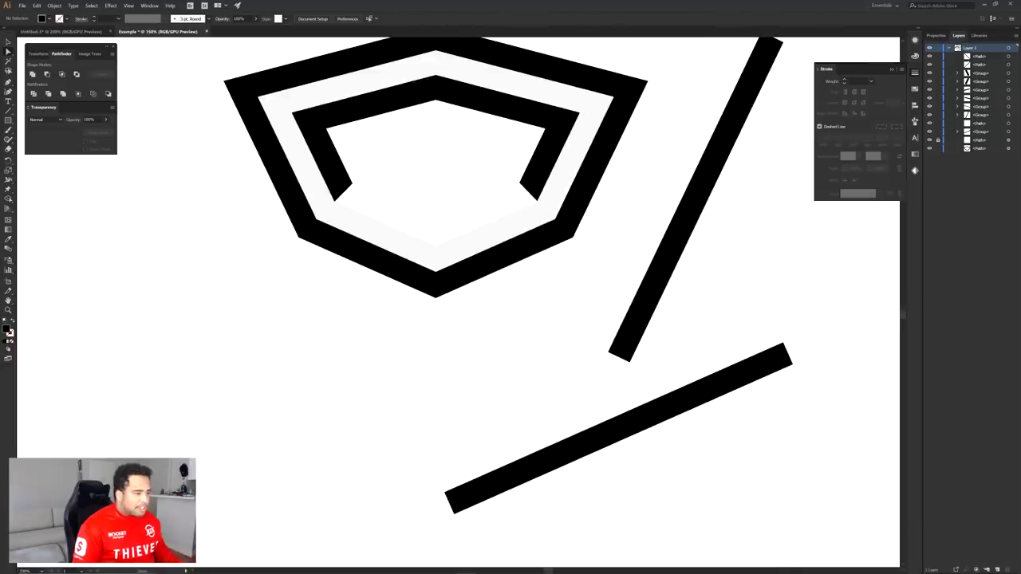
pyautogui.click(303, 348)
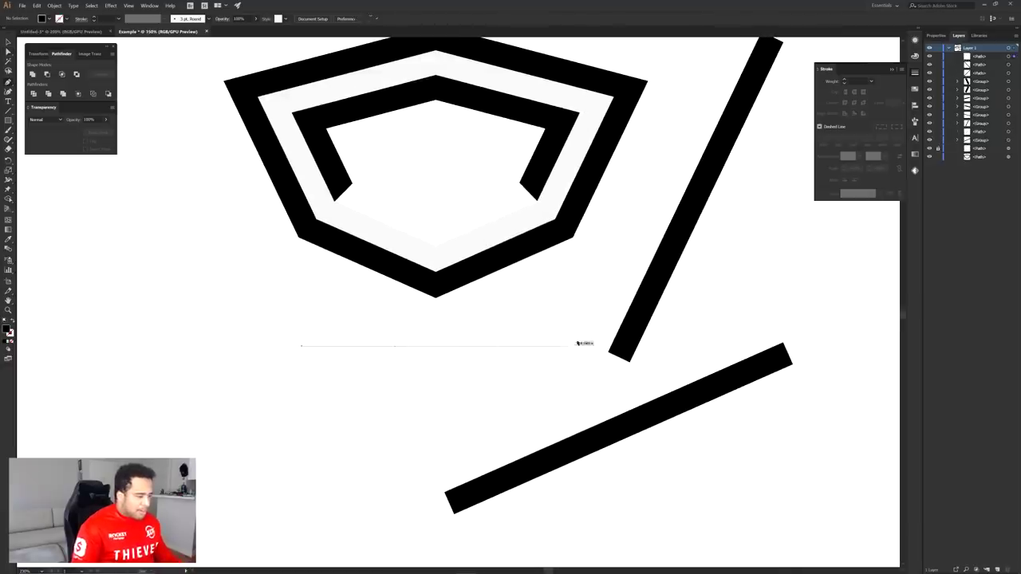
pyautogui.keyDown('shift'); pyautogui.click(583, 344); pyautogui.keyUp('shift')
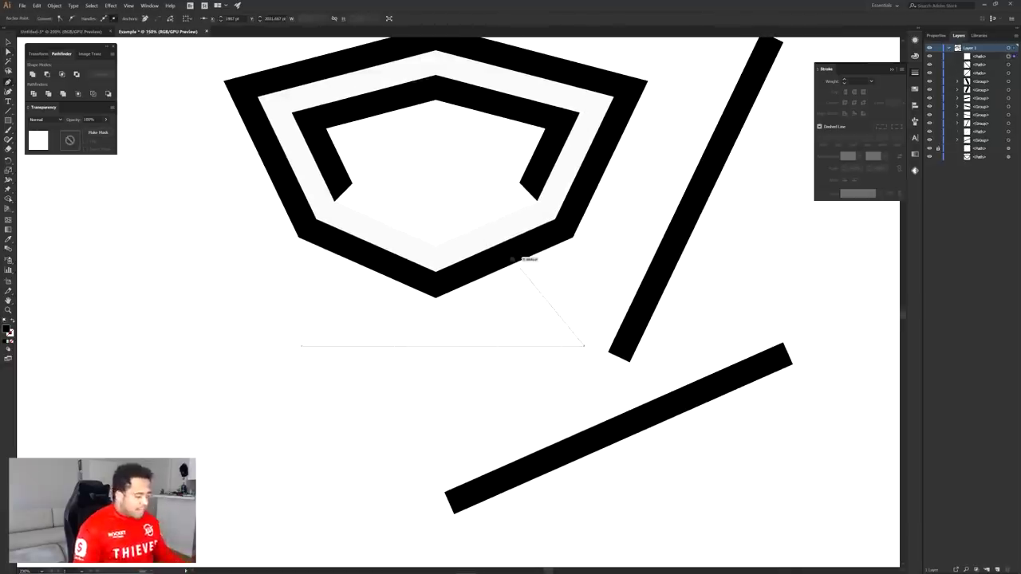
pyautogui.click(545, 236)
pyautogui.press('a')
pyautogui.click(533, 300)
# - Expand the thick horizontal line's stroke into a filled shape
pyautogui.click(390, 348)
pyautogui.click(59, 7)
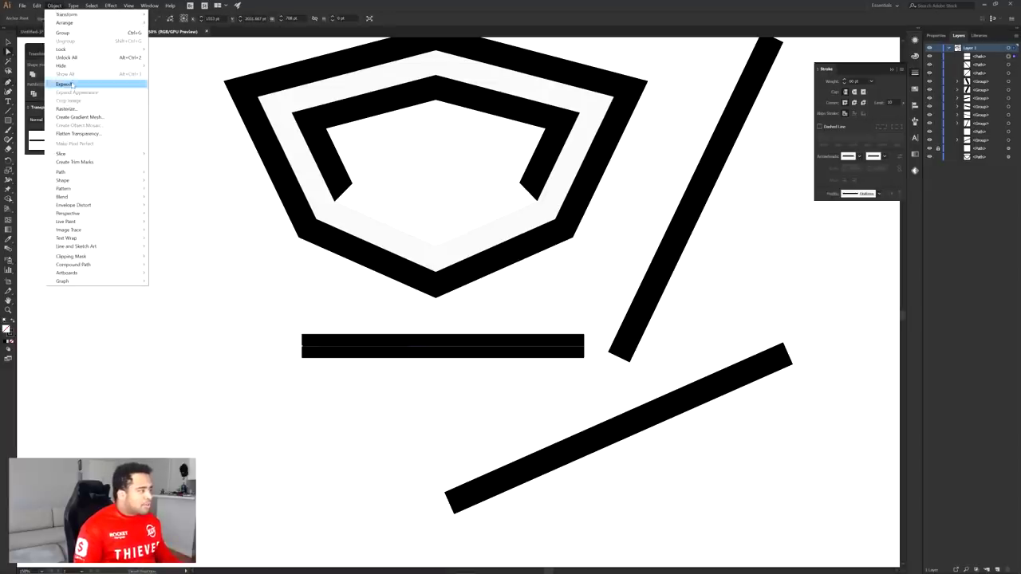
pyautogui.click(72, 87)
pyautogui.click(199, 223)
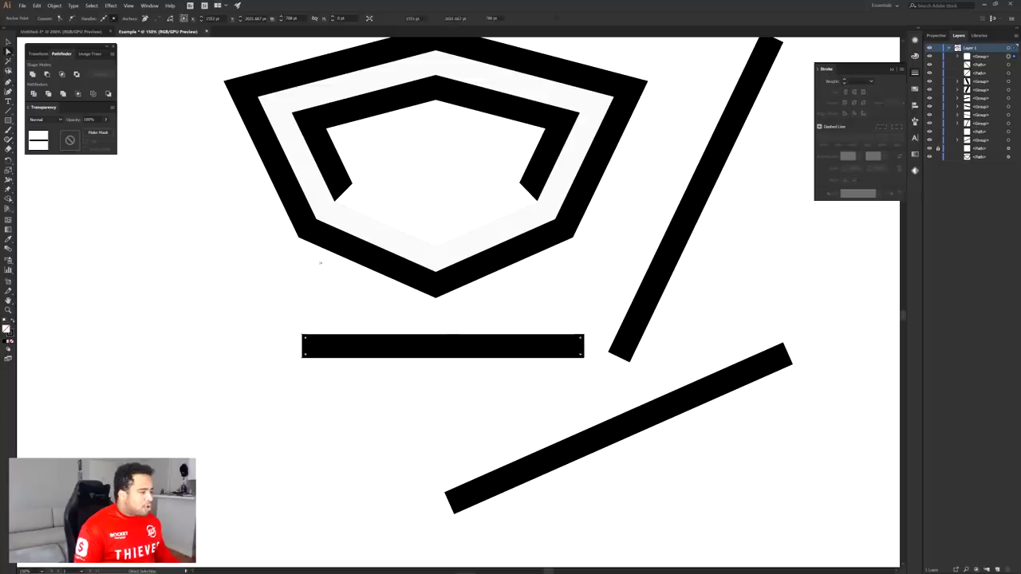
pyautogui.hotkey('ctrl', 'shift', 'a')
# - Move the horizontal bar up into the shield so that it crosses both inner side bars
pyautogui.moveTo(479, 171); pyautogui.dragTo(456, 154)
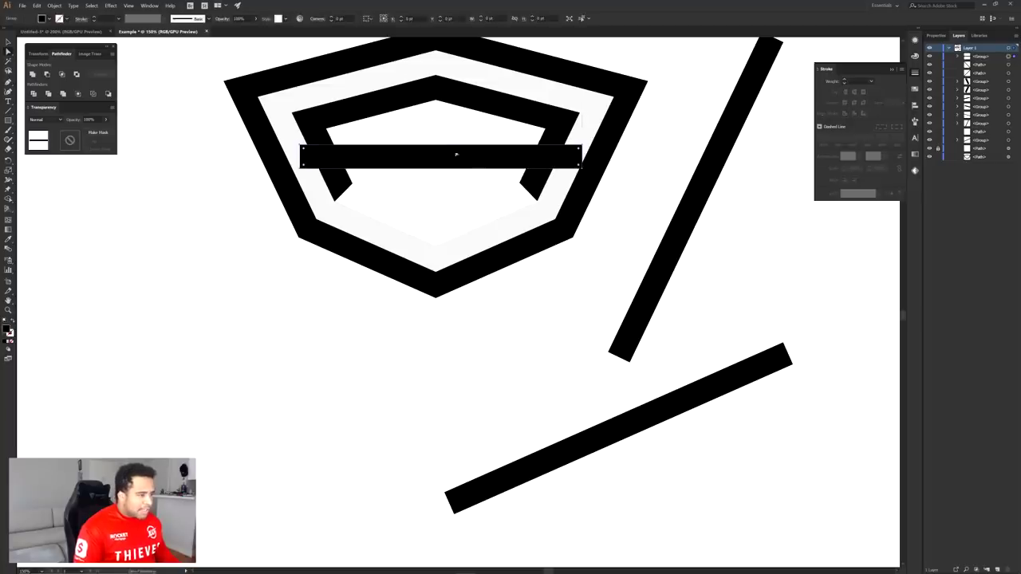
pyautogui.scroll(2, 411, 152)
pyautogui.scroll(-1, 443, 168)
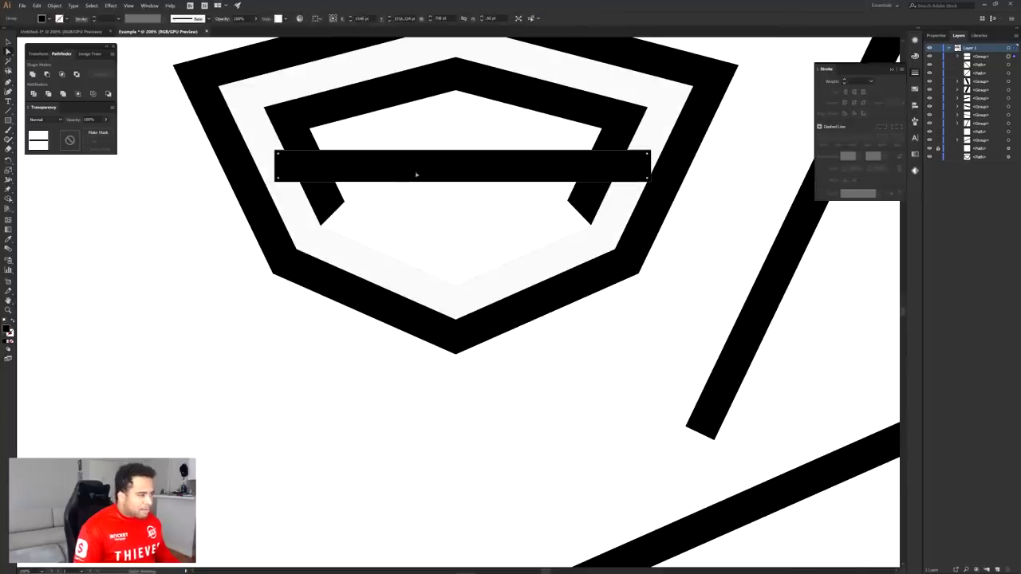
# - Trim off both ends of the horizontal bar that stick out past the inner side bars with Shape Builder
pyautogui.keyDown('shift'); pyautogui.click(328, 194); pyautogui.keyUp('shift')
pyautogui.keyDown('shift'); pyautogui.click(593, 198); pyautogui.keyUp('shift')
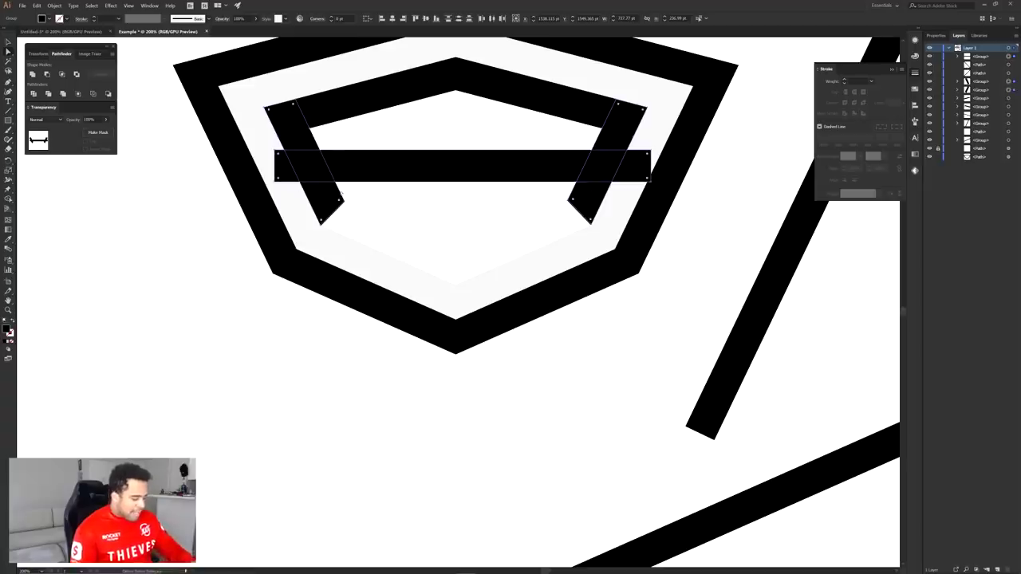
pyautogui.hotkey('shift', 'm')
pyautogui.keyDown('alt'); pyautogui.click(281, 166); pyautogui.keyUp('alt')
pyautogui.keyDown('alt'); pyautogui.click(633, 171); pyautogui.keyUp('alt')
pyautogui.press('a')
pyautogui.click(695, 189)
pyautogui.scroll(-3, 695, 189)
pyautogui.moveTo(688, 192)
pyautogui.mouseDown()
pyautogui.moveTo(591, 261)
pyautogui.moveTo(554, 247)
pyautogui.mouseUp()
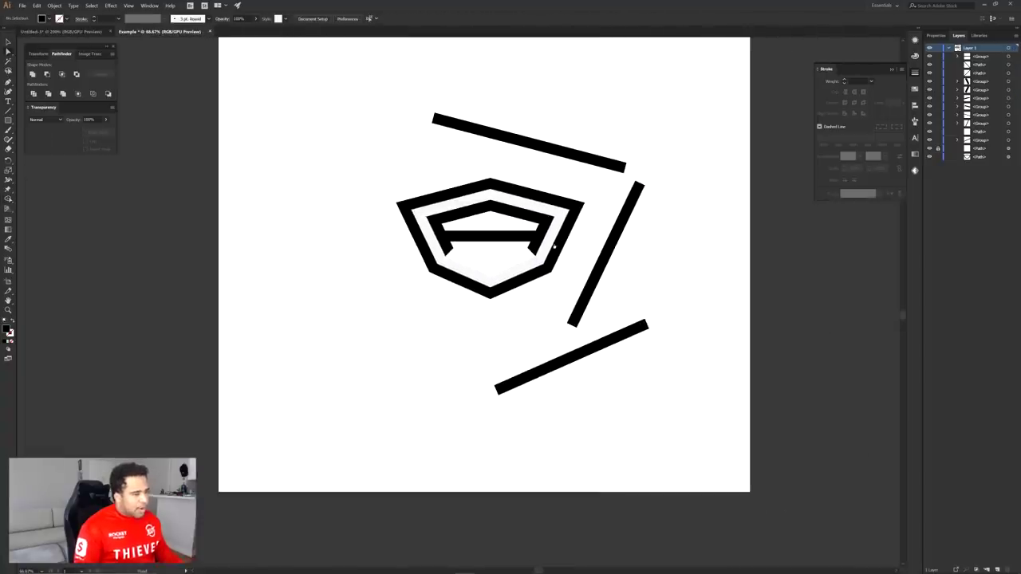
# - Hide the grey guide band and delete the three leftover black bars beside the shield
pyautogui.click(929, 148)
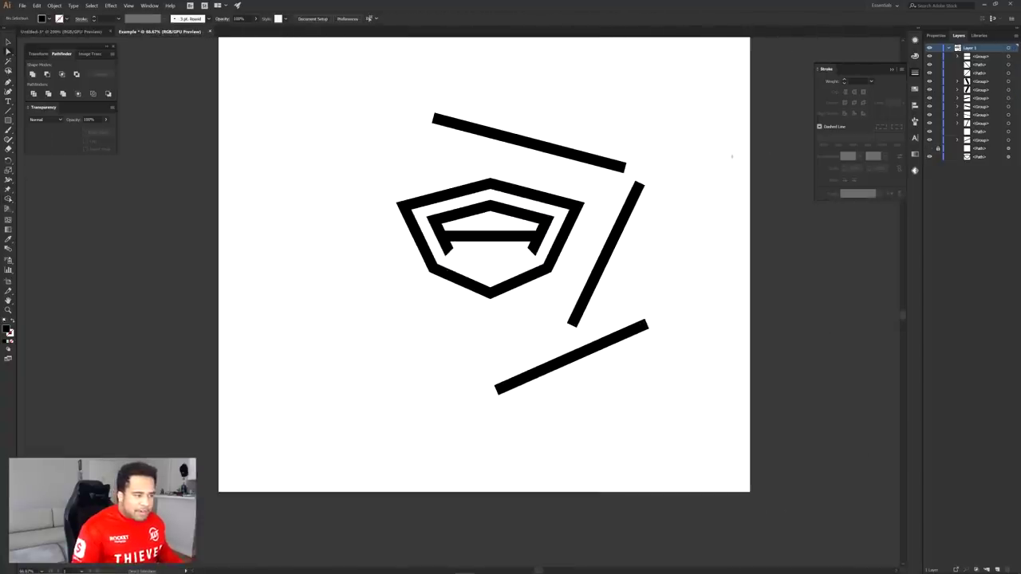
pyautogui.click(579, 156)
pyautogui.keyDown('shift'); pyautogui.click(617, 229); pyautogui.keyUp('shift')
pyautogui.keyDown('shift'); pyautogui.click(609, 341); pyautogui.keyUp('shift')
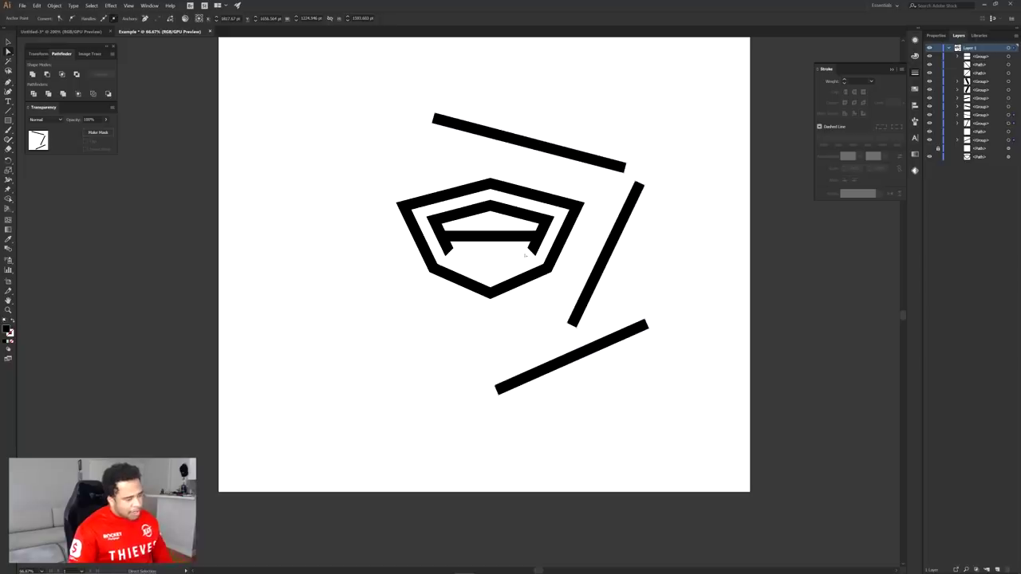
pyautogui.press('Delete')
pyautogui.press('Delete')
pyautogui.moveTo(615, 221)
pyautogui.mouseDown()
pyautogui.moveTo(720, 333)
pyautogui.moveTo(641, 205)
pyautogui.mouseUp()
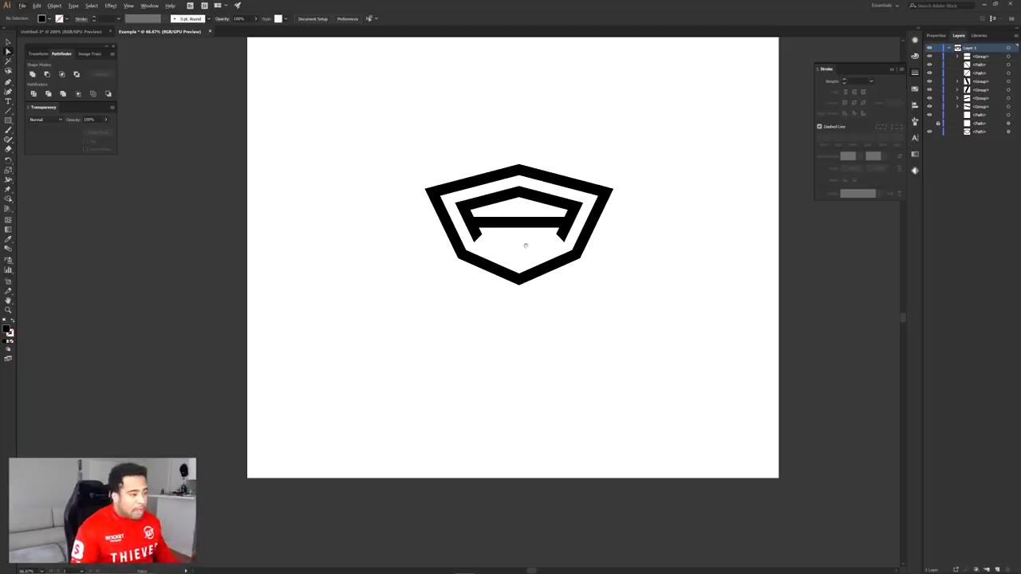
pyautogui.moveTo(525, 244); pyautogui.dragTo(480, 238)
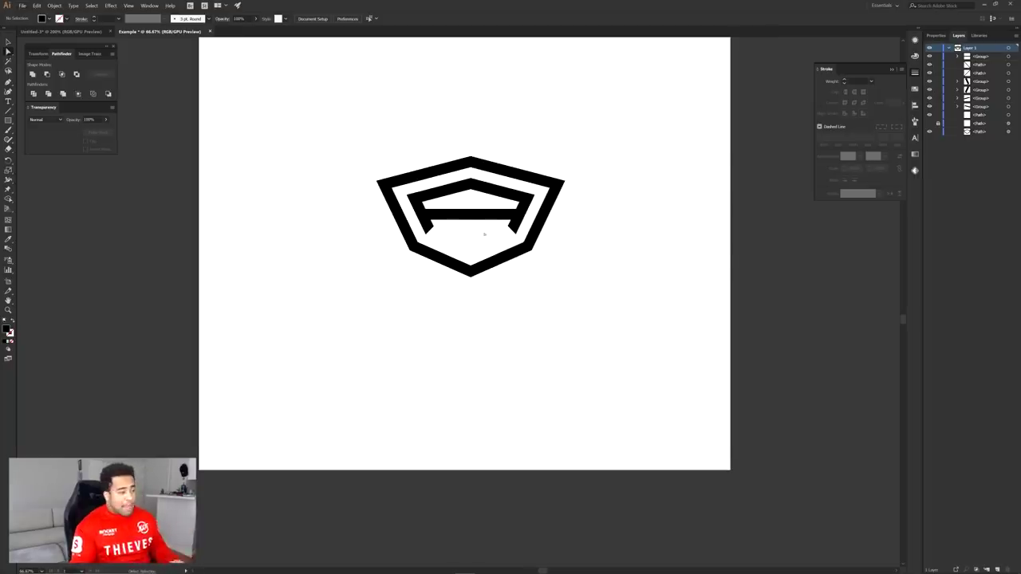
pyautogui.moveTo(580, 251)
pyautogui.mouseDown()
pyautogui.moveTo(404, 224)
pyautogui.moveTo(555, 324)
pyautogui.mouseUp()
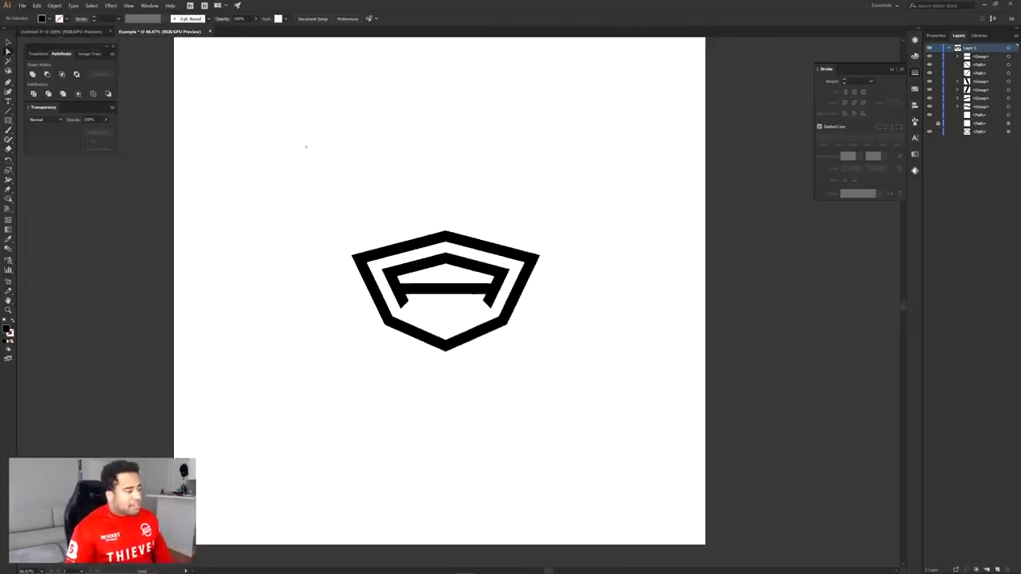
# - Copy the original shield sketch from the other document beside the logo for comparison, and remove it again
pyautogui.click(71, 31)
pyautogui.scroll(-2, 492, 176)
pyautogui.press('v')
pyautogui.moveTo(574, 260); pyautogui.dragTo(182, 30)
pyautogui.click(181, 32)
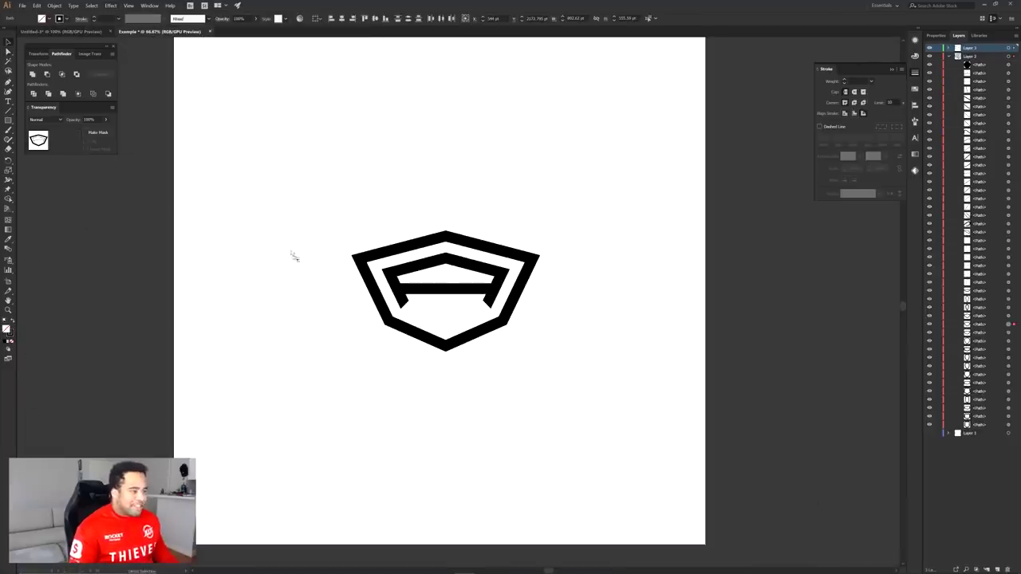
pyautogui.hotkey('ctrl', 'v')
pyautogui.moveTo(281, 262); pyautogui.dragTo(321, 296)
pyautogui.click(452, 300)
pyautogui.moveTo(453, 300); pyautogui.dragTo(615, 270)
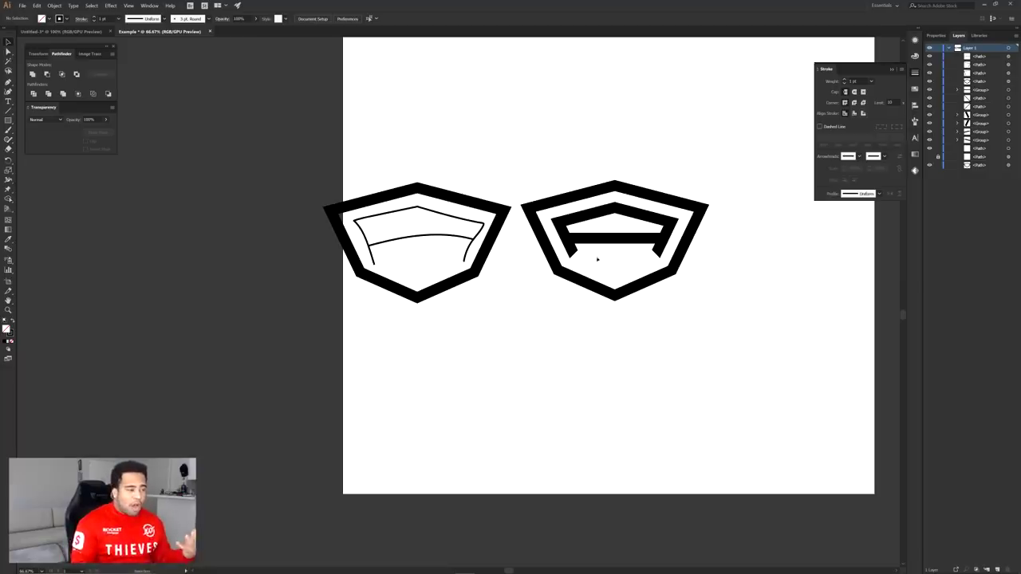
pyautogui.press('Delete')
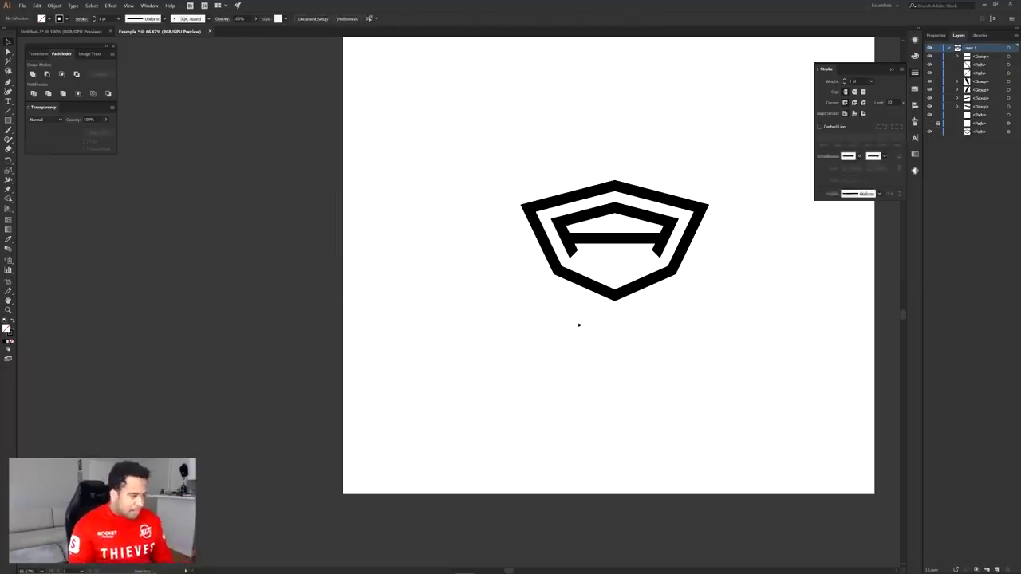
pyautogui.moveTo(579, 326); pyautogui.dragTo(485, 316)
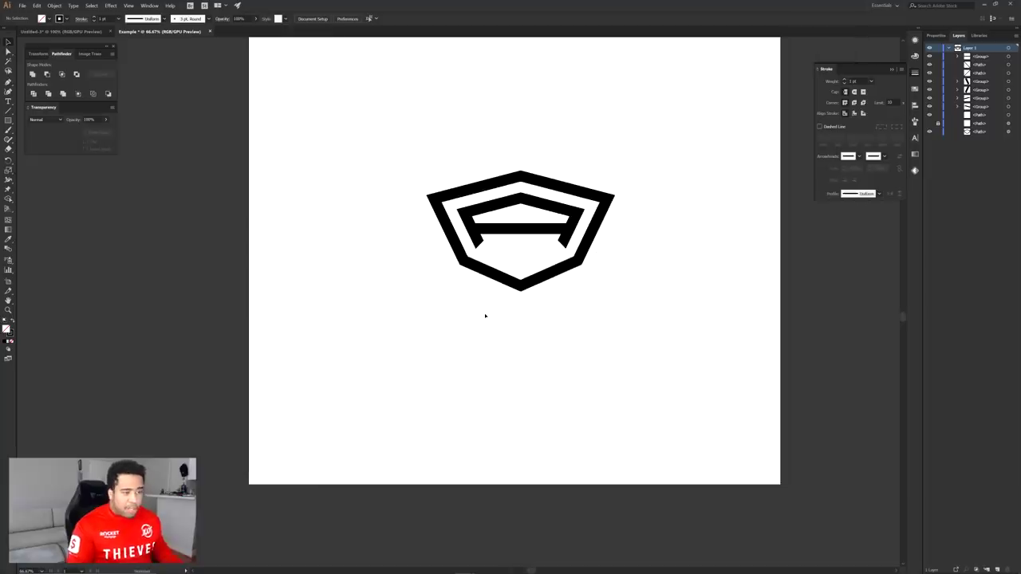
# - Examine the original shield sketch in the sketch document and return to the logo document
pyautogui.click(541, 182)
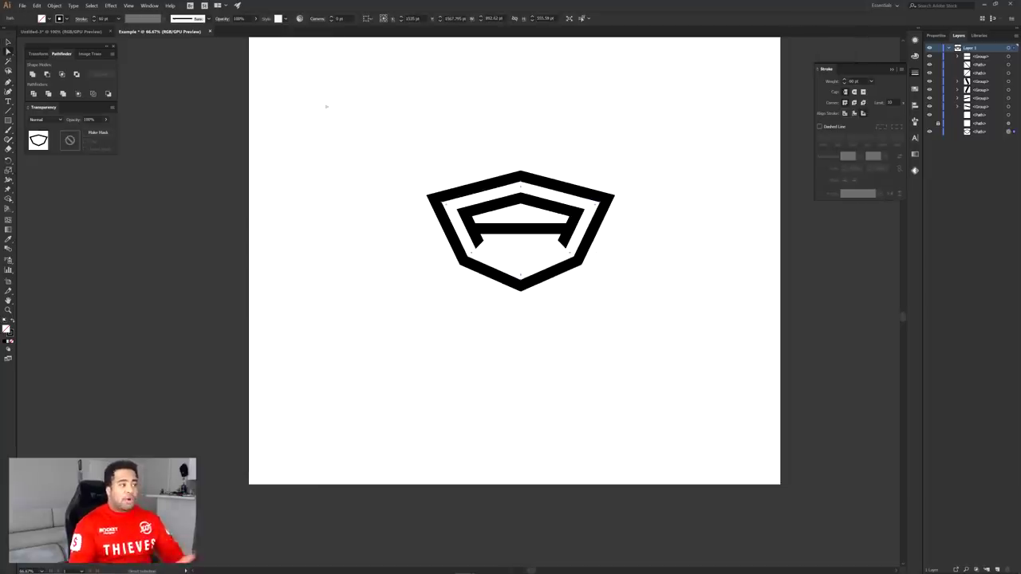
pyautogui.click(93, 31)
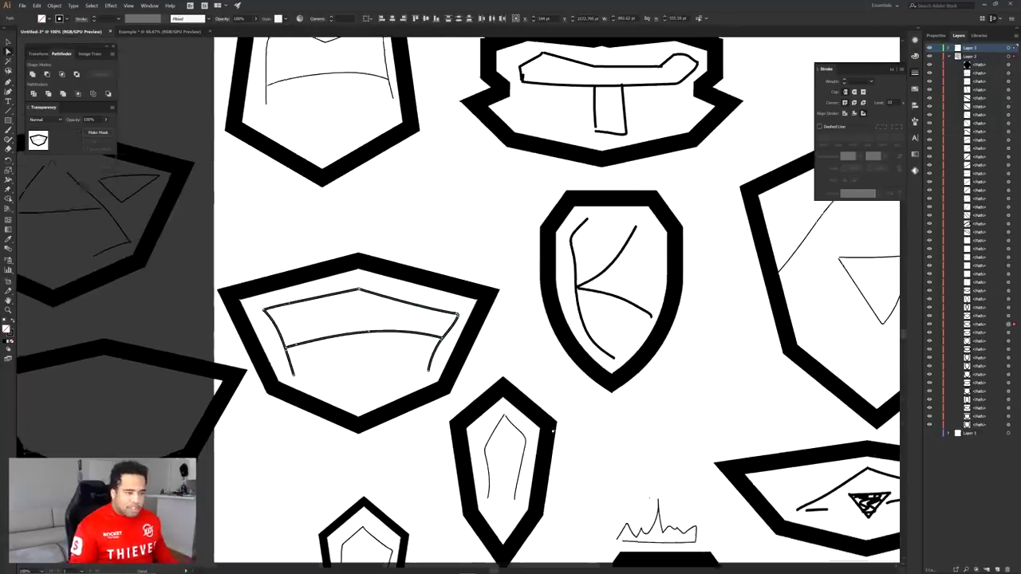
pyautogui.moveTo(553, 431); pyautogui.dragTo(552, 436)
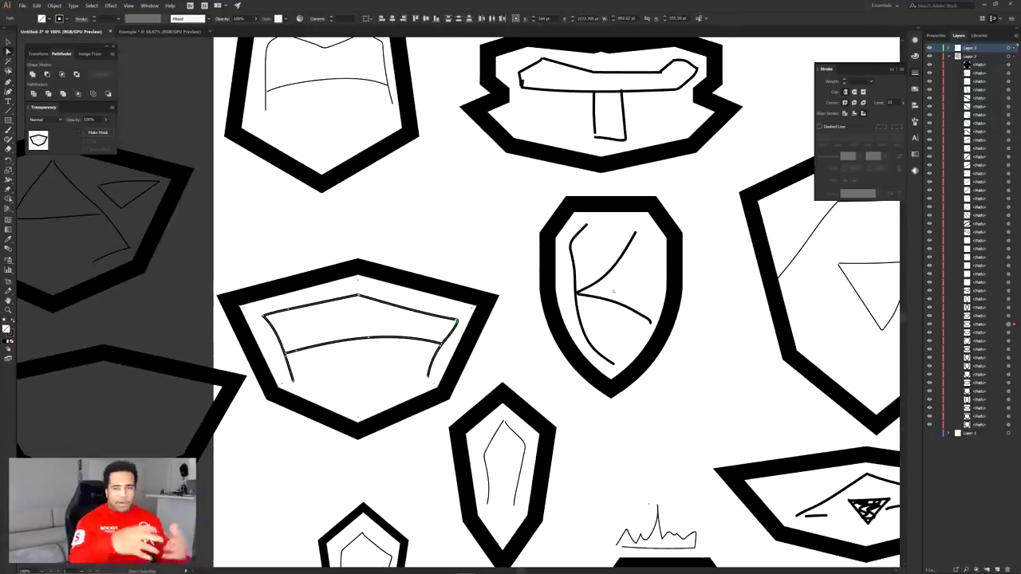
pyautogui.click(163, 31)
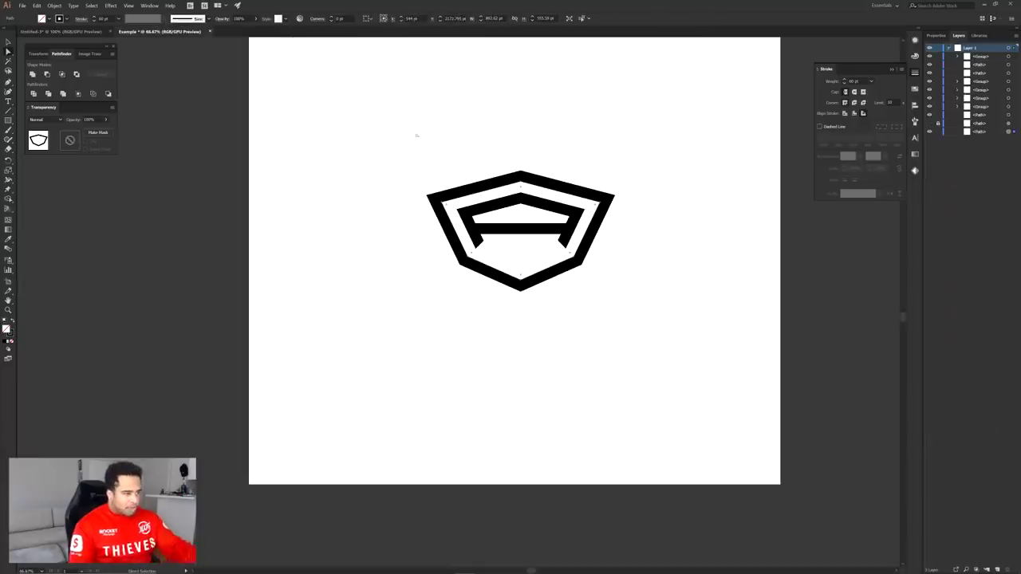
# - Delete the thick outer shield outline around the inner letter shape
pyautogui.click(558, 176)
pyautogui.click(556, 182)
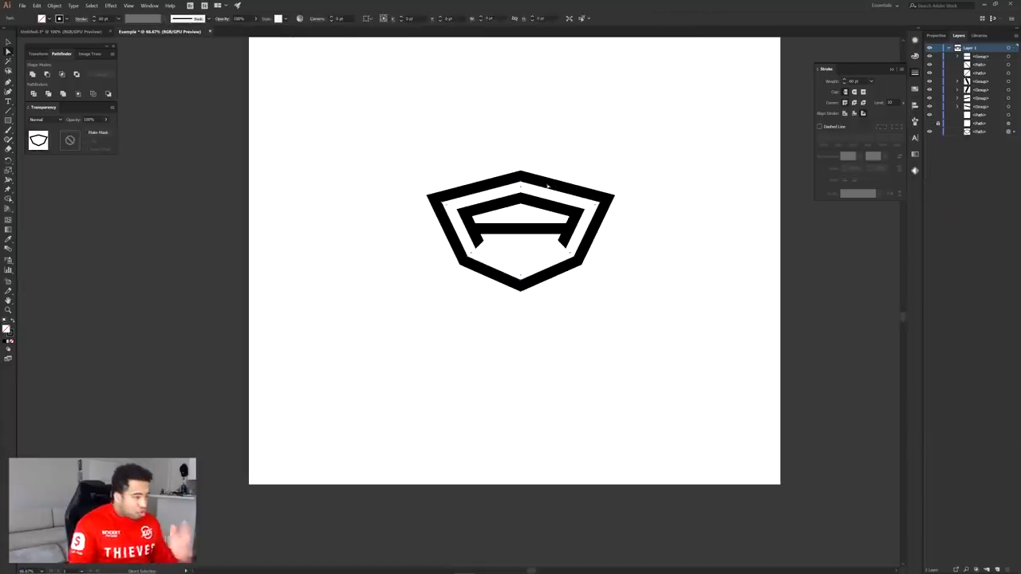
pyautogui.press('Delete')
pyautogui.press('Delete')
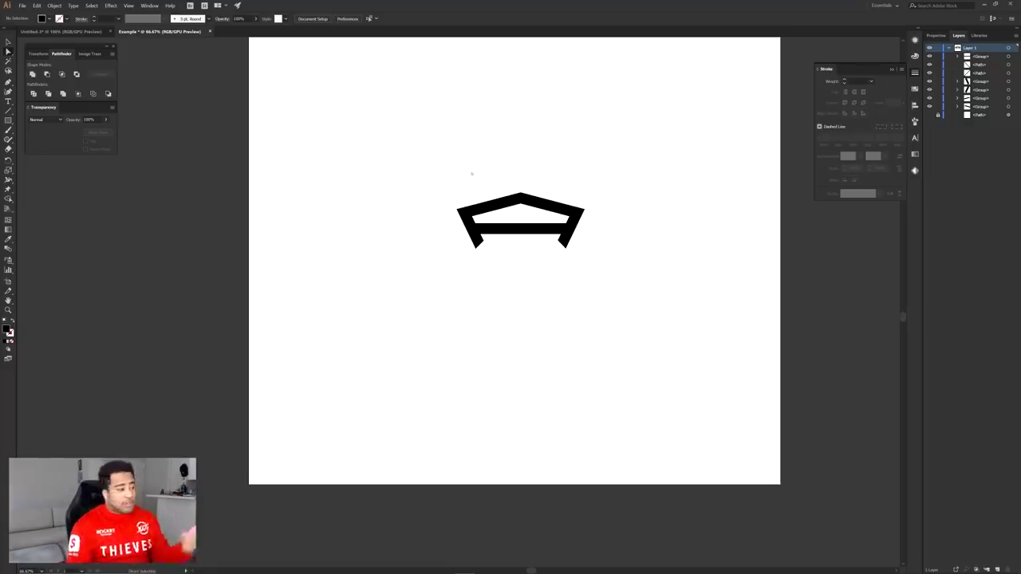
pyautogui.scroll(2, 604, 271)
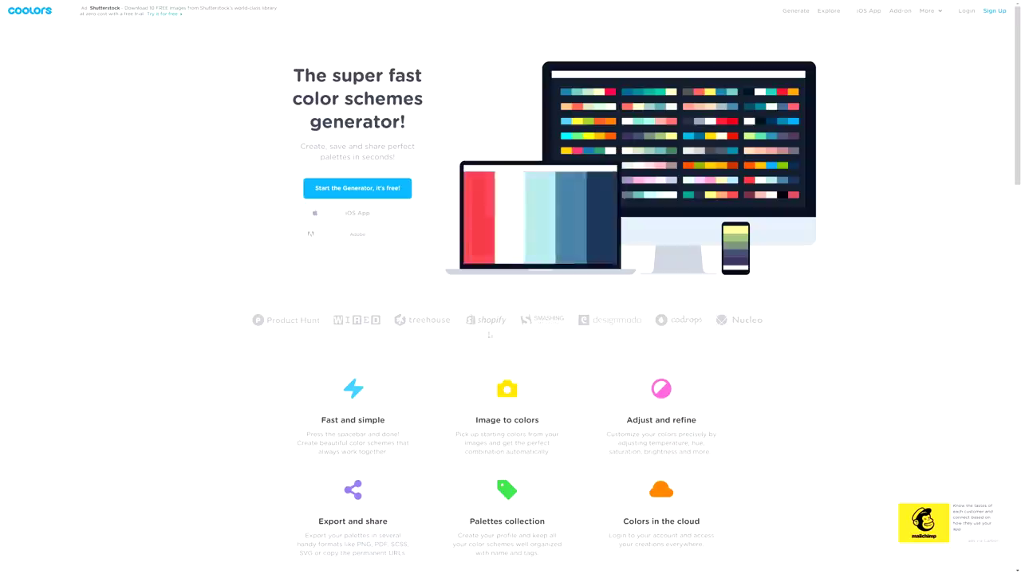
# - In the Coolors palette generator, generate colour schemes and lock the first three colours as #04151F, #183A37 and #EFD6AC
pyautogui.click(795, 10)
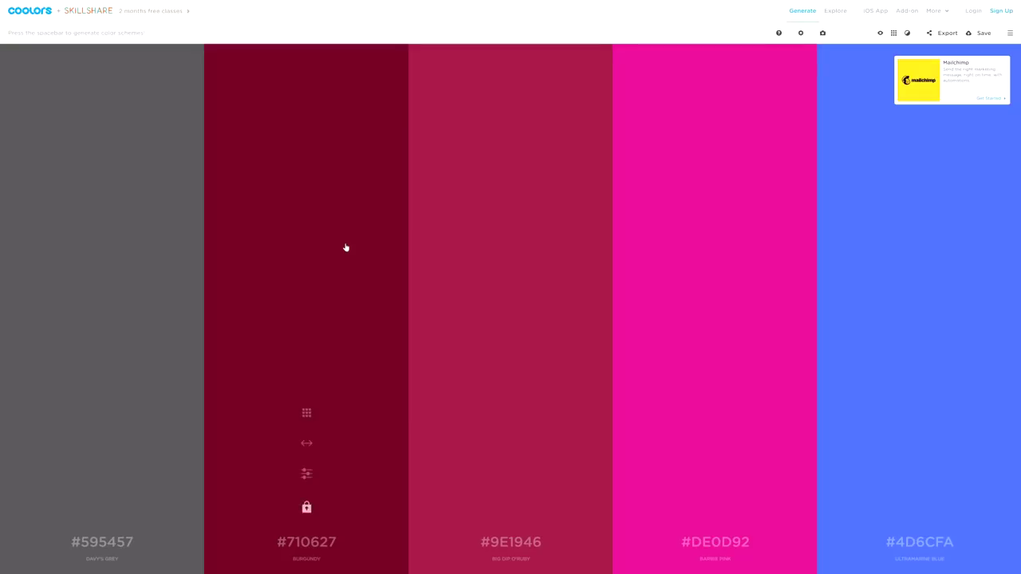
pyautogui.press('space')
pyautogui.click(166, 266)
pyautogui.click(426, 259)
pyautogui.click(337, 253)
pyautogui.press('space')
pyautogui.press('space')
pyautogui.press('space')
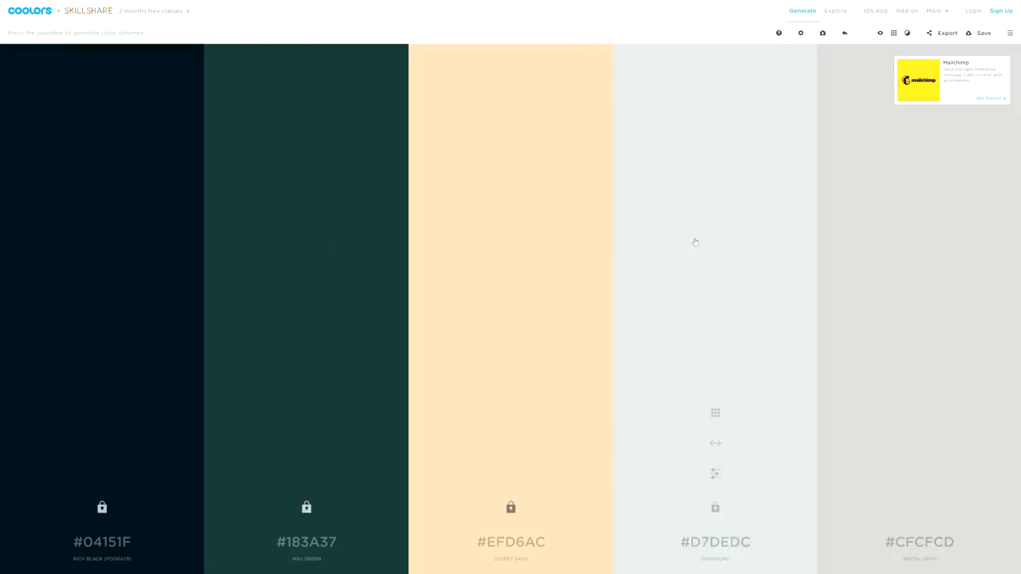
# - Generate further variations for the remaining two colours and lock the fourth colour as #2E1760
pyautogui.press('l')
pyautogui.press('space')
pyautogui.press('space')
pyautogui.press('space')
pyautogui.press('space')
pyautogui.press('space')
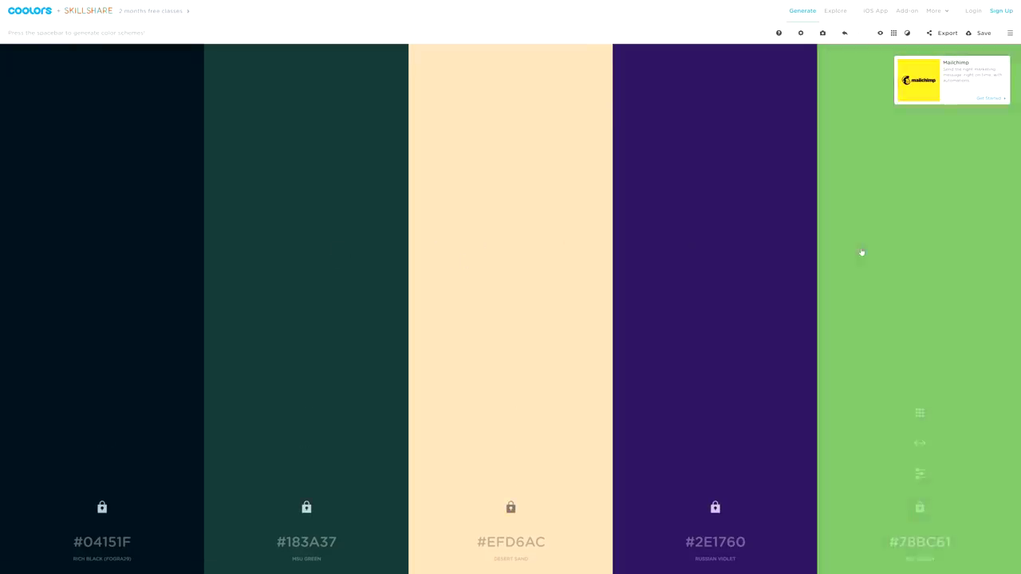
pyautogui.press('space')
pyautogui.press('space')
pyautogui.press('space')
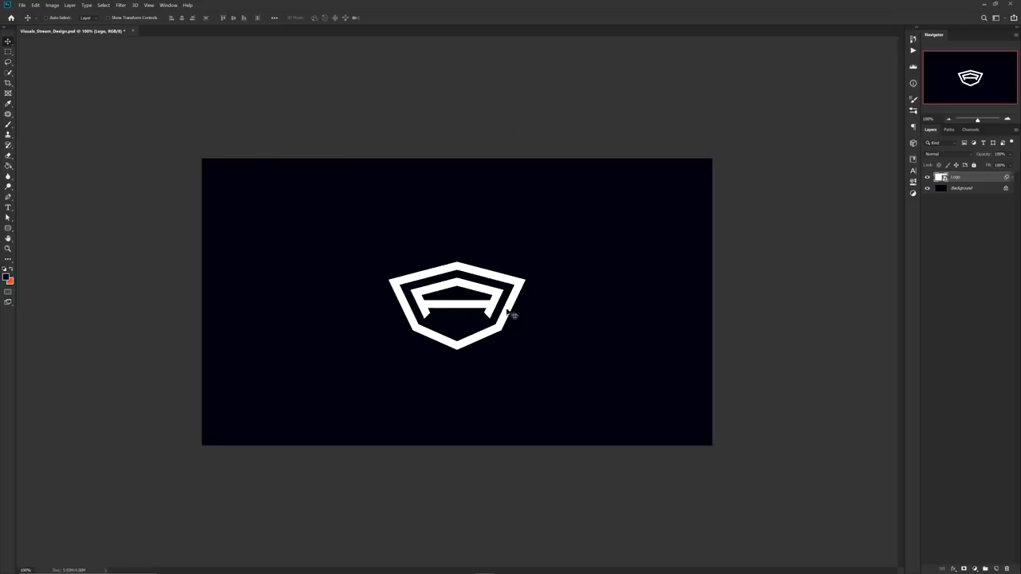
# - In Photoshop, move the logo towards the left of the canvas and, on a new layer, select the full-height area left of its centre
pyautogui.moveTo(513, 315); pyautogui.dragTo(370, 308)
pyautogui.hotkey('ctrl', 'shift', 'alt', 'n')
pyautogui.press('m')
pyautogui.moveTo(176, 136); pyautogui.dragTo(324, 447)
# - Fill the selected strip with the colour #f44422 and place its layer beneath the Logo layer
pyautogui.rightClick(174, 290)
pyautogui.rightClick(310, 281)
pyautogui.click(351, 381)
pyautogui.click(283, 83)
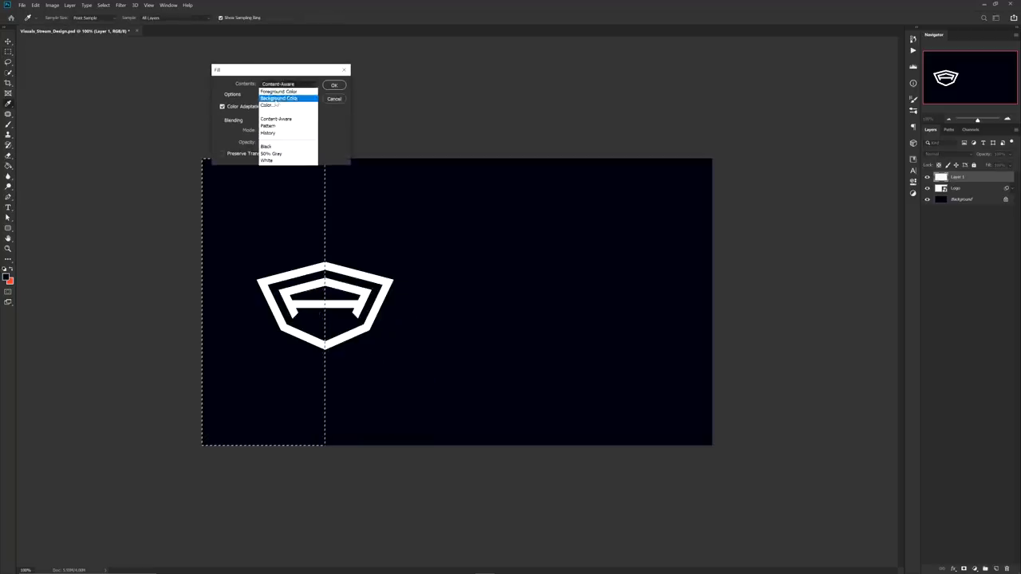
pyautogui.click(275, 117)
pyautogui.click(12, 283)
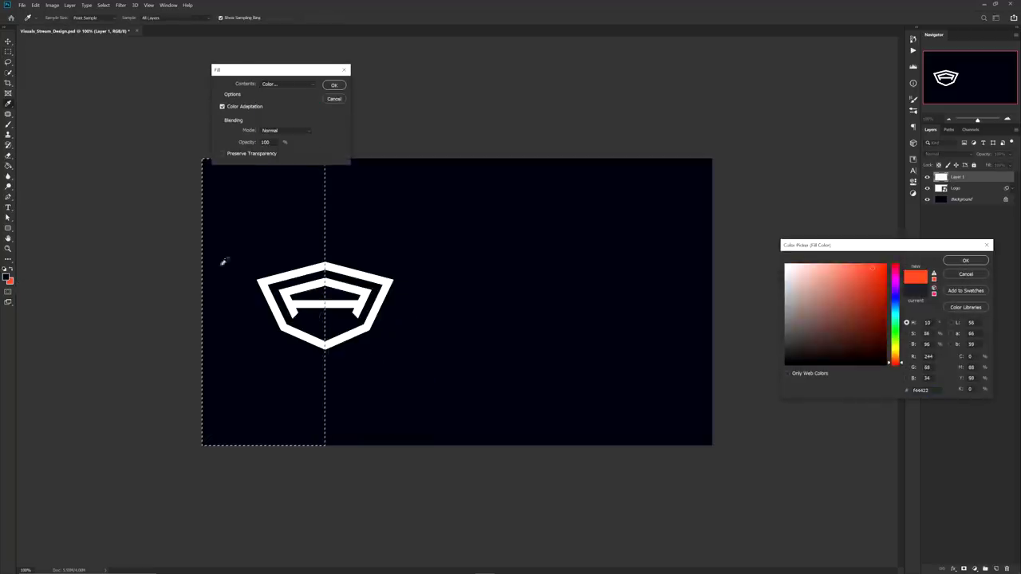
pyautogui.click(966, 260)
pyautogui.click(334, 86)
pyautogui.hotkey('ctrl', 'd')
pyautogui.moveTo(969, 180); pyautogui.dragTo(966, 194)
pyautogui.click(965, 180)
# - Erase the orange fill inside the left half of the shield so the dark background shows between the logo's bars
pyautogui.press('e')
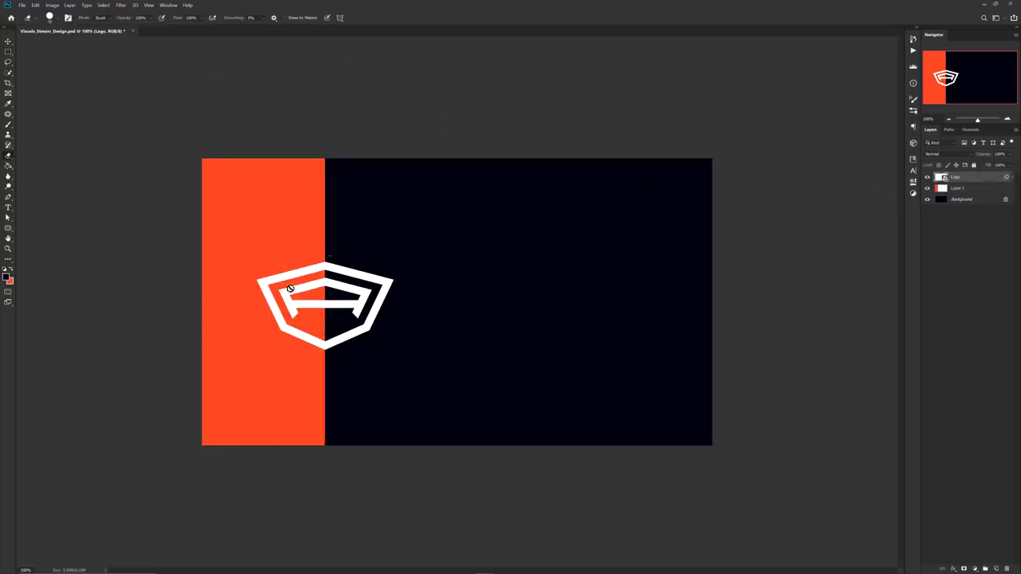
pyautogui.scroll(3, 654, 313)
pyautogui.click(958, 189)
pyautogui.moveTo(437, 224)
pyautogui.mouseDown()
pyautogui.moveTo(444, 205)
pyautogui.moveTo(435, 211)
pyautogui.mouseUp()
pyautogui.keyDown('shift'); pyautogui.click(228, 257); pyautogui.keyUp('shift')
pyautogui.keyDown('shift'); pyautogui.click(290, 387); pyautogui.keyUp('shift')
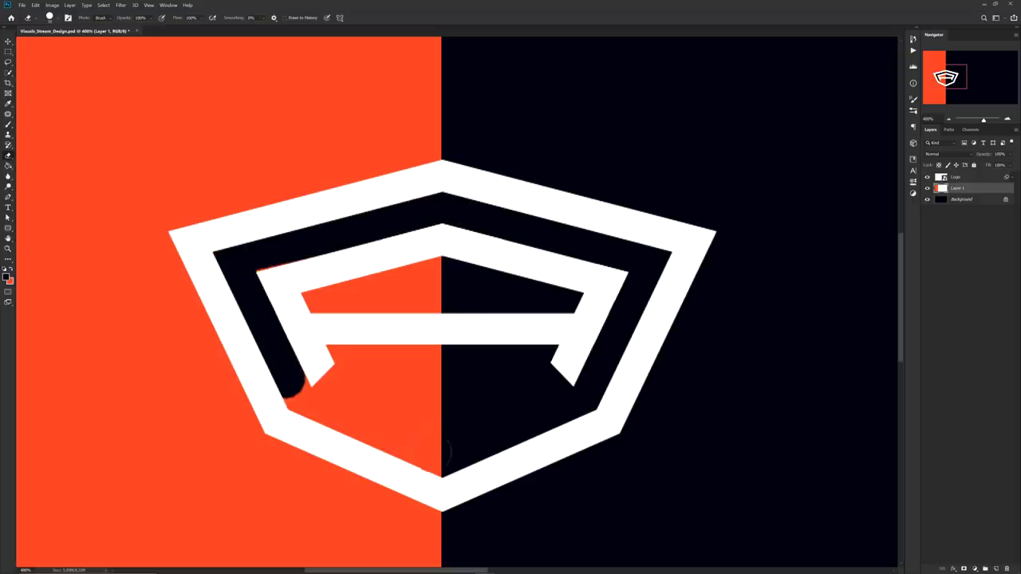
pyautogui.keyDown('shift'); pyautogui.click(431, 453); pyautogui.keyUp('shift')
pyautogui.keyDown('shift'); pyautogui.click(436, 241); pyautogui.keyUp('shift')
pyautogui.moveTo(434, 445)
pyautogui.mouseDown()
pyautogui.moveTo(364, 355)
pyautogui.moveTo(425, 364)
pyautogui.moveTo(431, 305)
pyautogui.moveTo(354, 350)
pyautogui.moveTo(383, 295)
pyautogui.mouseUp()
pyautogui.scroll(-3, 450, 363)
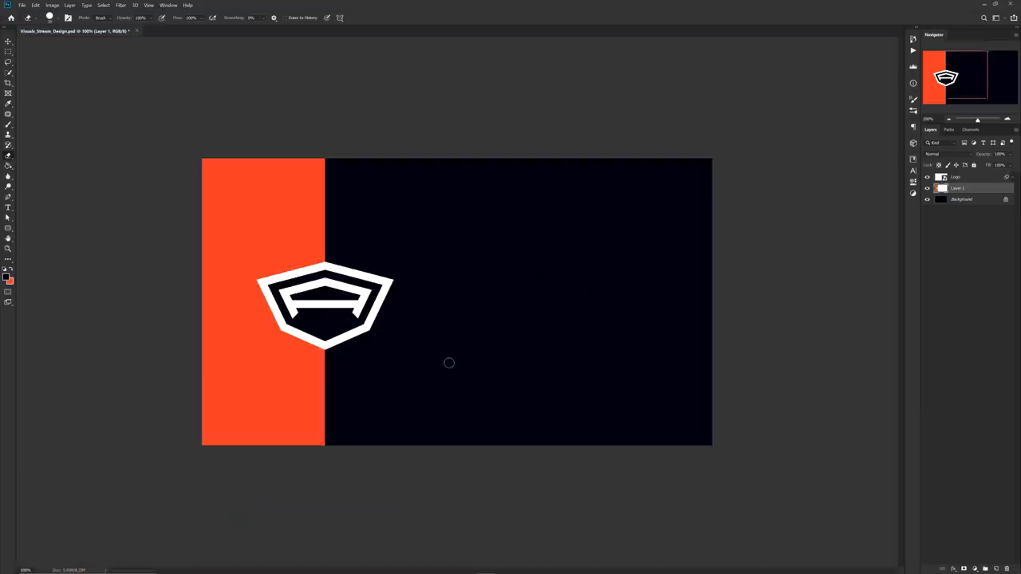
# - Create a square-grid pattern from the Logo layer at image scale 0.5 and save it to My Library
pyautogui.press('v')
pyautogui.keyDown('ctrl'); pyautogui.click(391, 289); pyautogui.keyUp('ctrl')
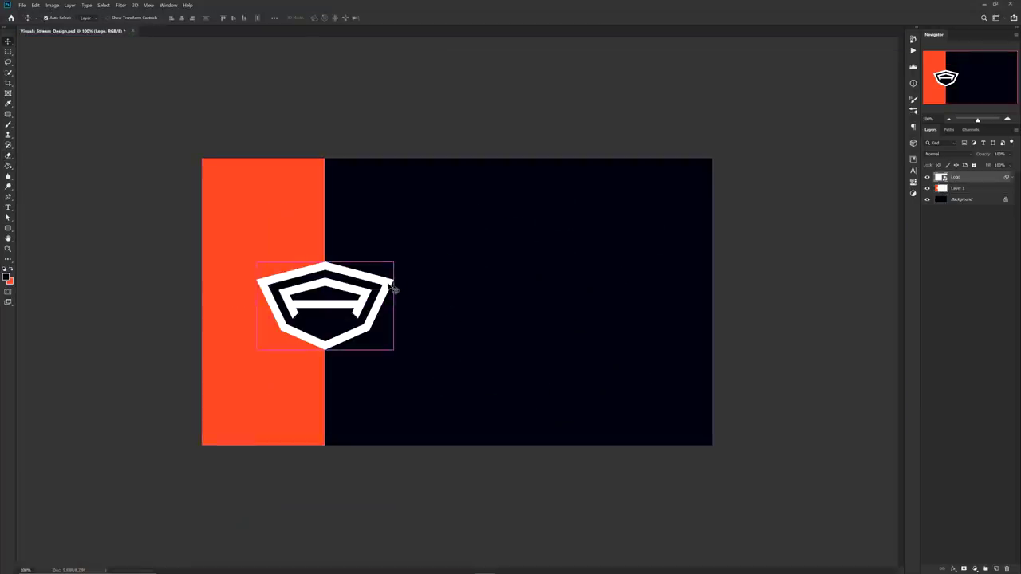
pyautogui.click(914, 159)
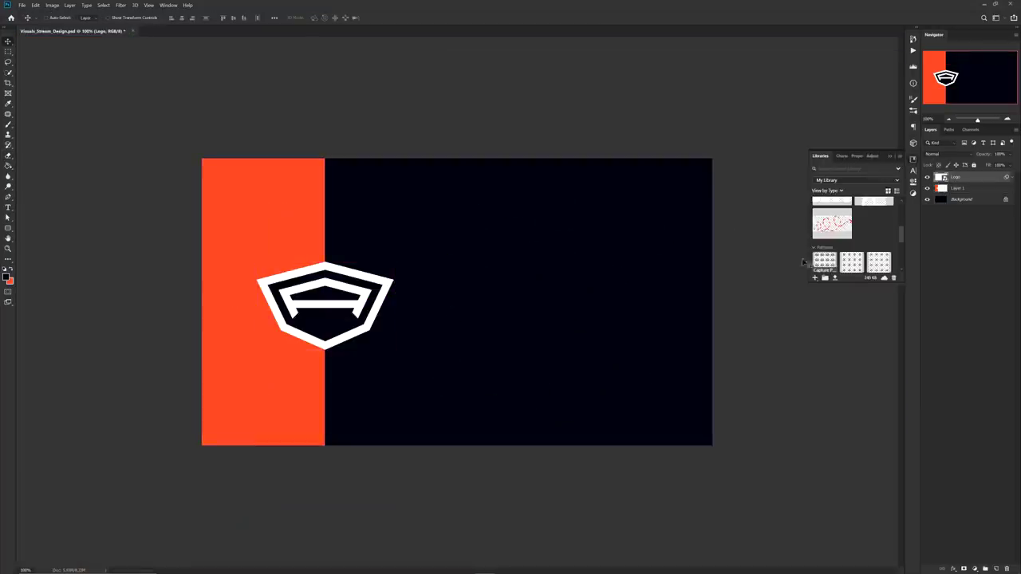
pyautogui.click(815, 279)
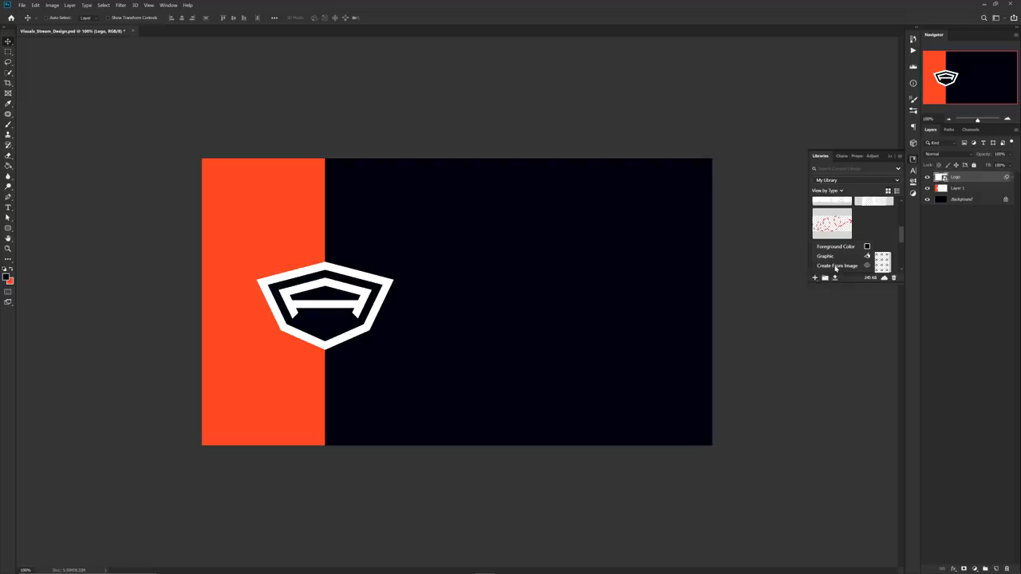
pyautogui.click(835, 266)
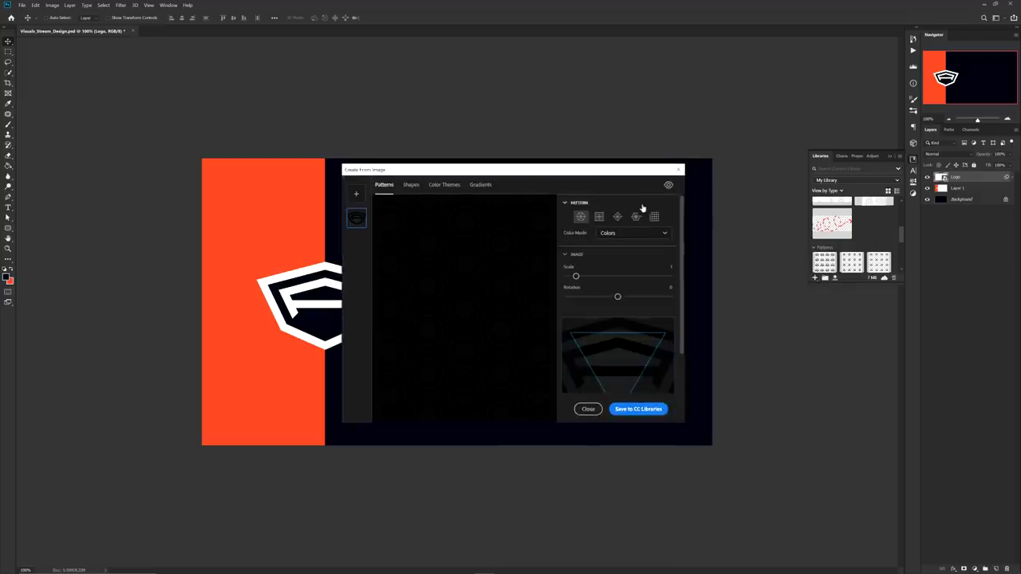
pyautogui.click(655, 217)
pyautogui.moveTo(576, 275); pyautogui.dragTo(569, 276)
pyautogui.click(624, 410)
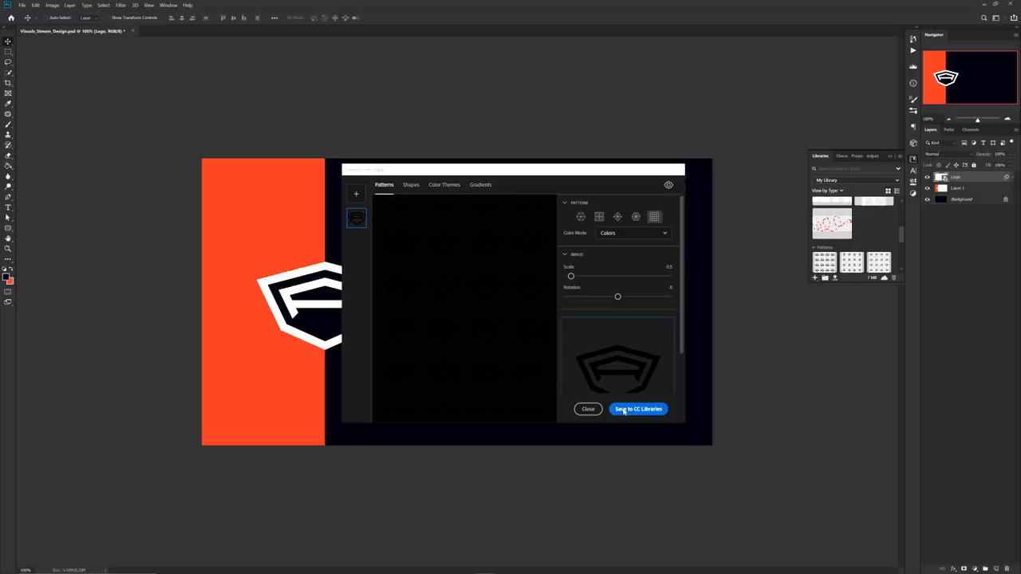
pyautogui.click(588, 408)
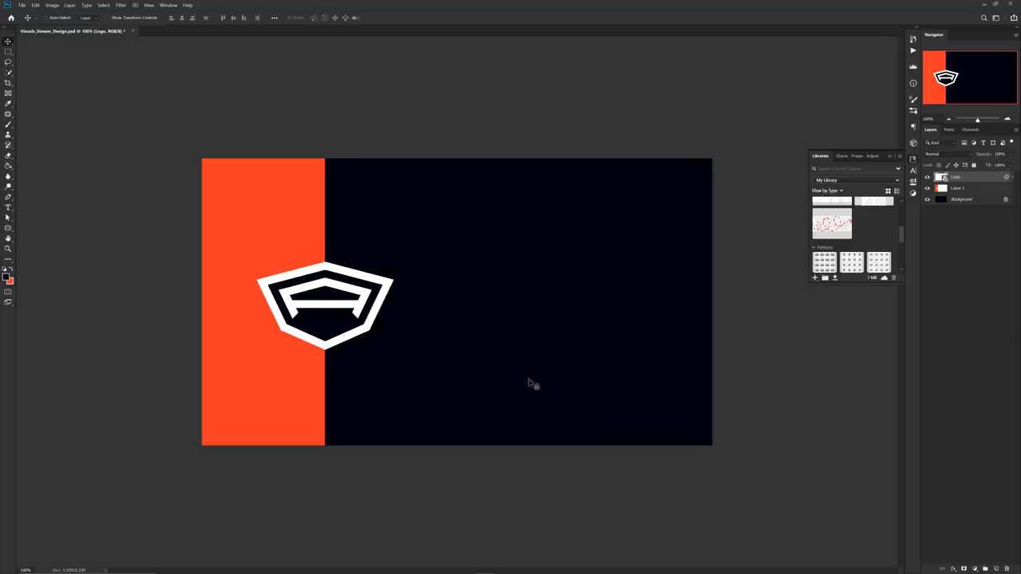
pyautogui.click(914, 158)
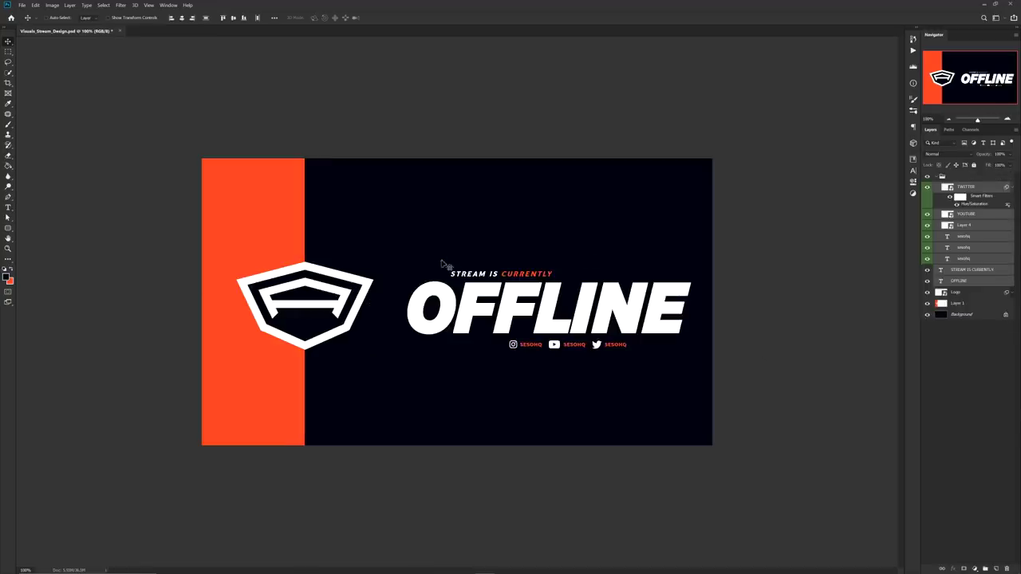
# - Shift the OFFLINE title, its tagline and the social handles slightly left
pyautogui.moveTo(593, 323); pyautogui.dragTo(593, 323)
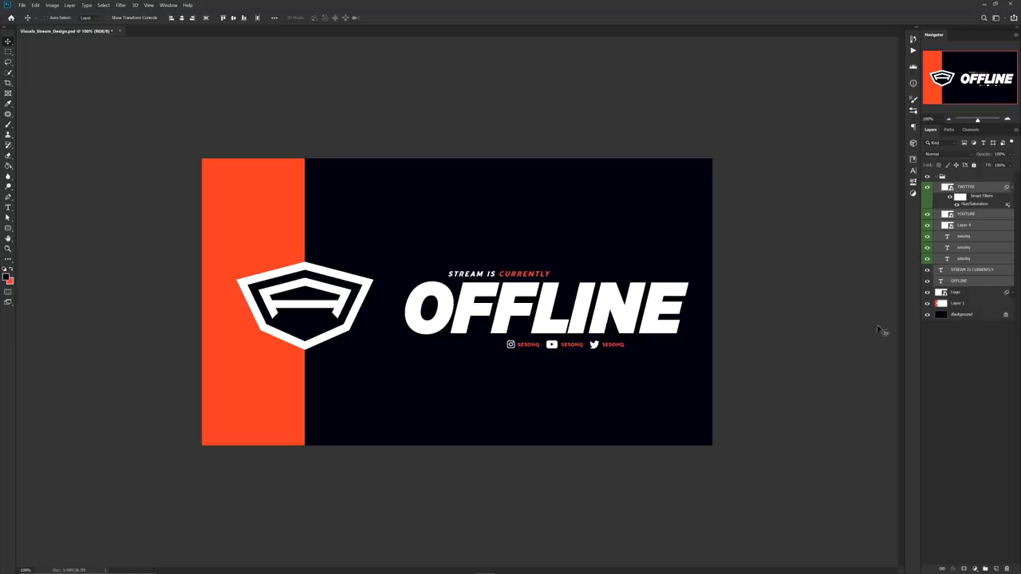
# - Fill the canvas above Layer 1 with the saved logo pattern at 7% scale
pyautogui.click(970, 305)
pyautogui.click(913, 159)
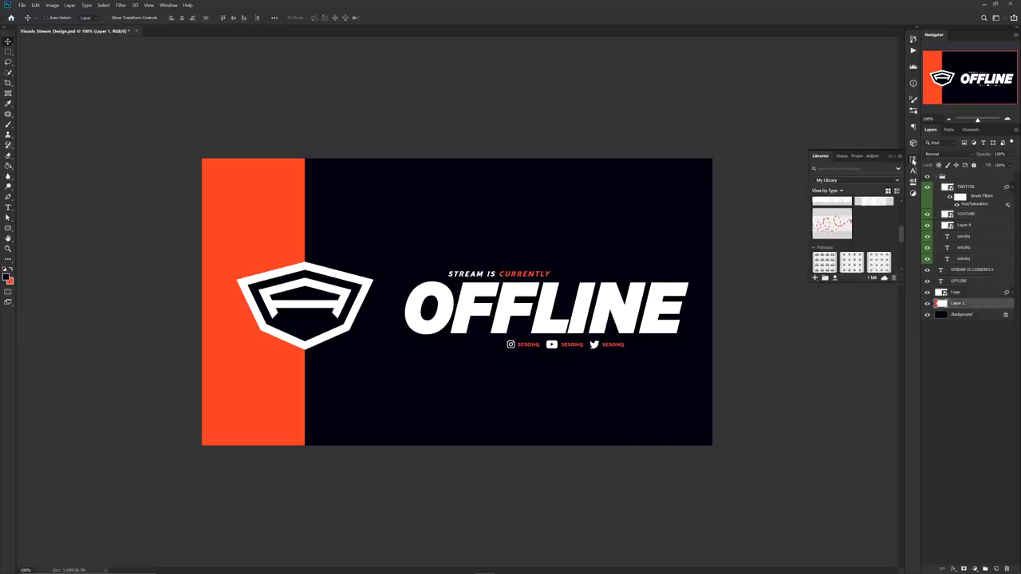
pyautogui.click(825, 263)
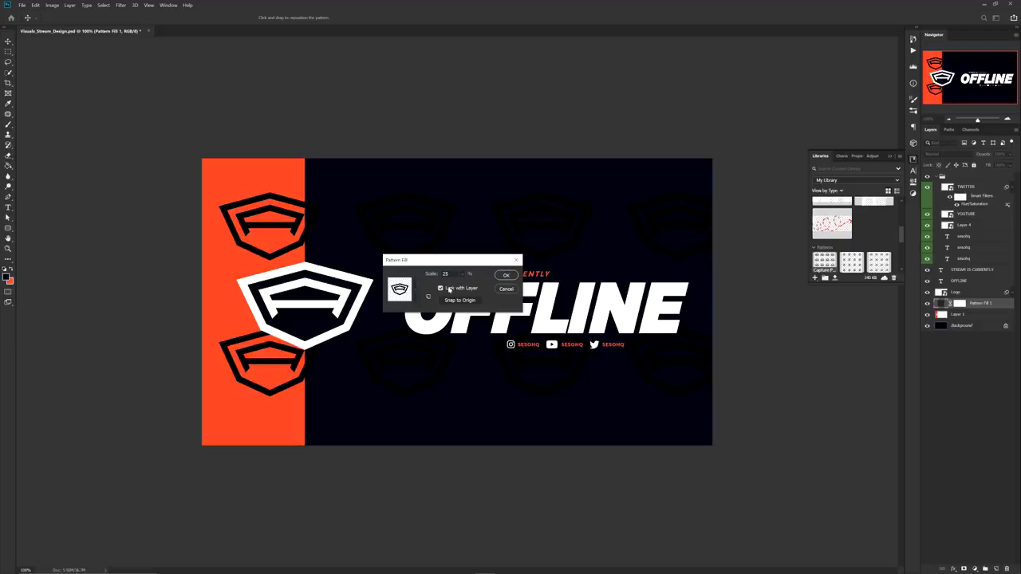
pyautogui.scroll(-18, 453, 275)
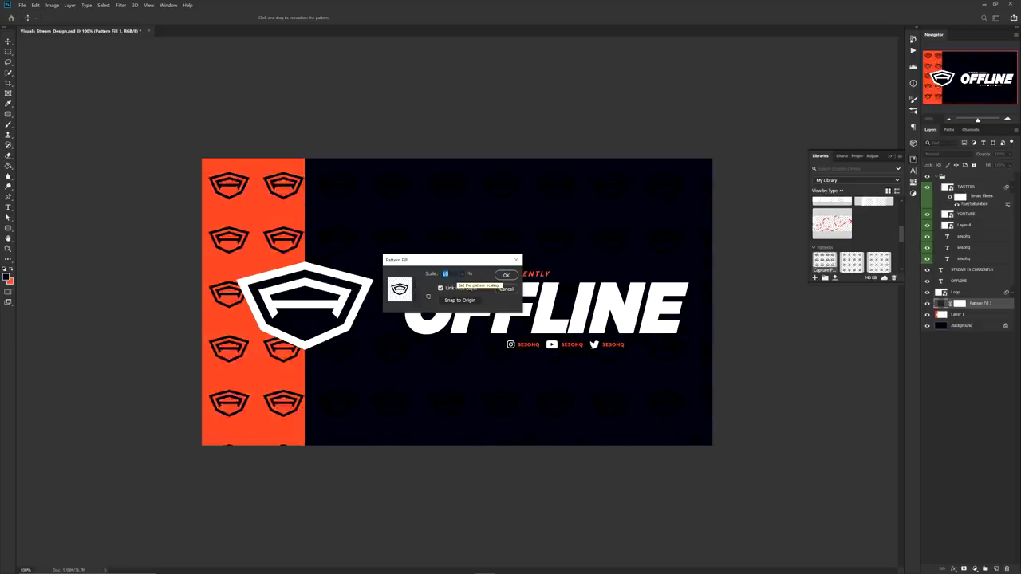
pyautogui.moveTo(458, 286); pyautogui.dragTo(460, 286)
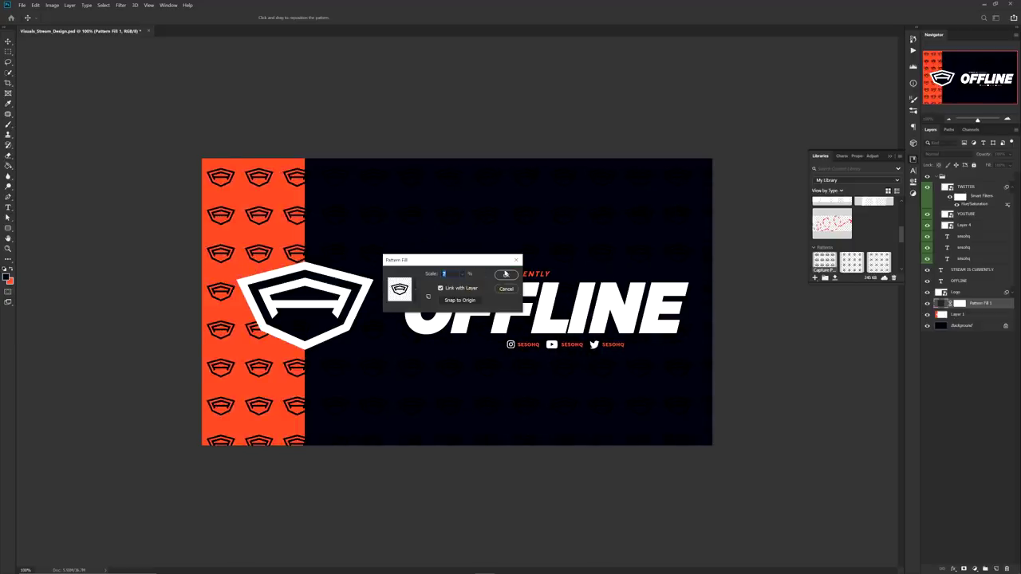
pyautogui.click(506, 274)
# - Convert the pattern fill layer to a smart object and give it a linear orange-to-black Gradient Overlay
pyautogui.rightClick(988, 303)
pyautogui.click(906, 342)
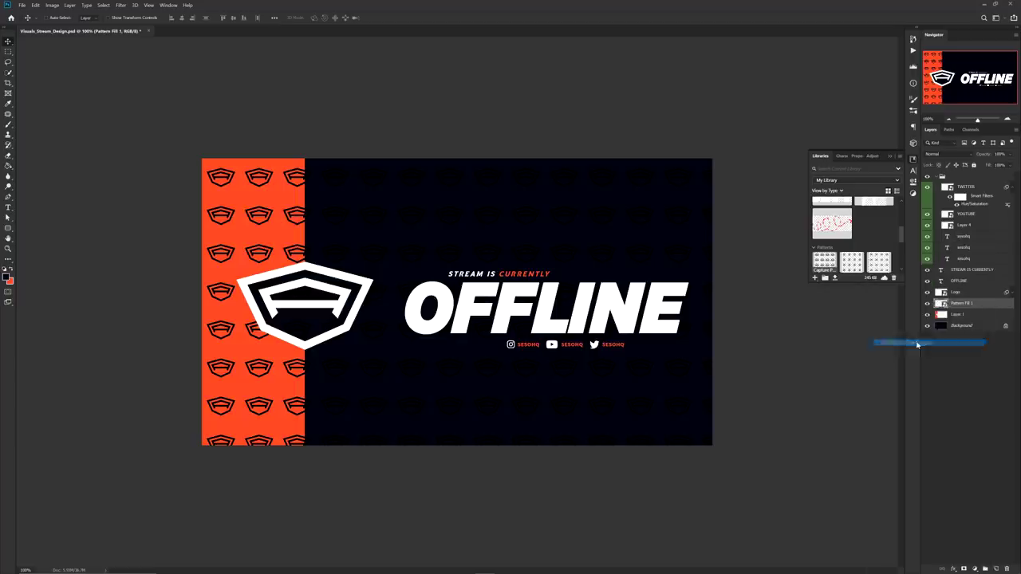
pyautogui.doubleClick(989, 305)
pyautogui.click(647, 434)
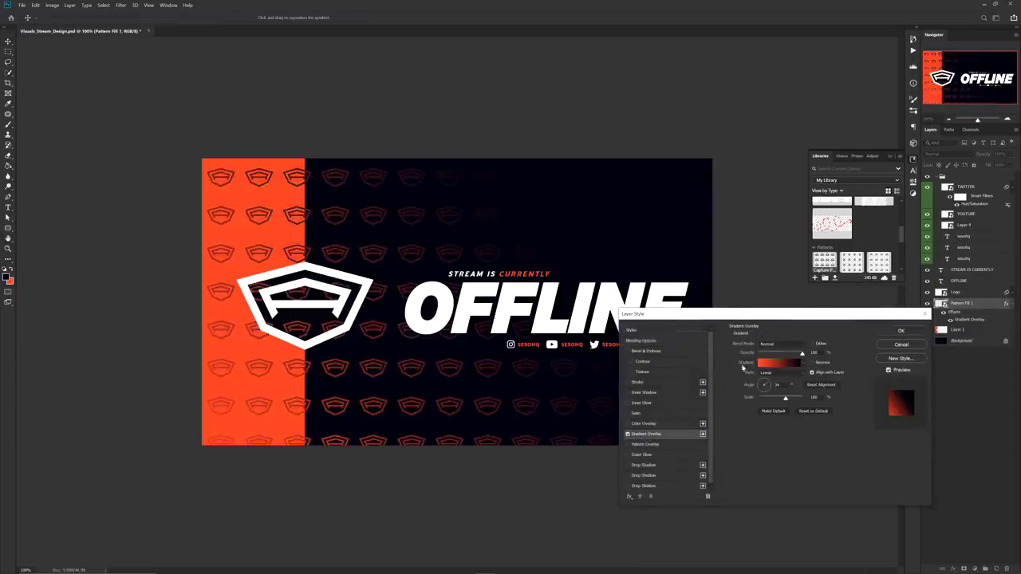
pyautogui.click(777, 365)
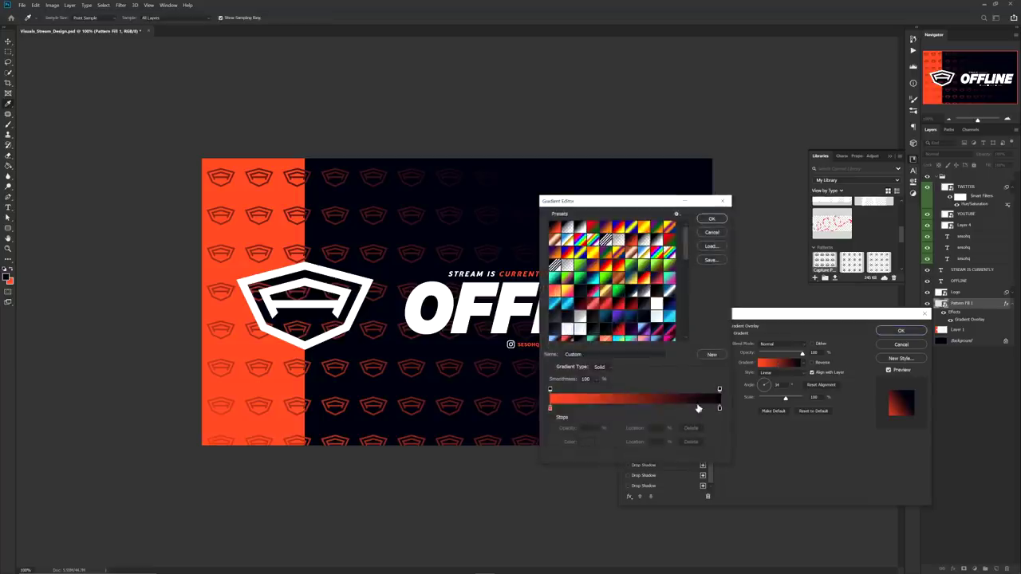
pyautogui.click(712, 219)
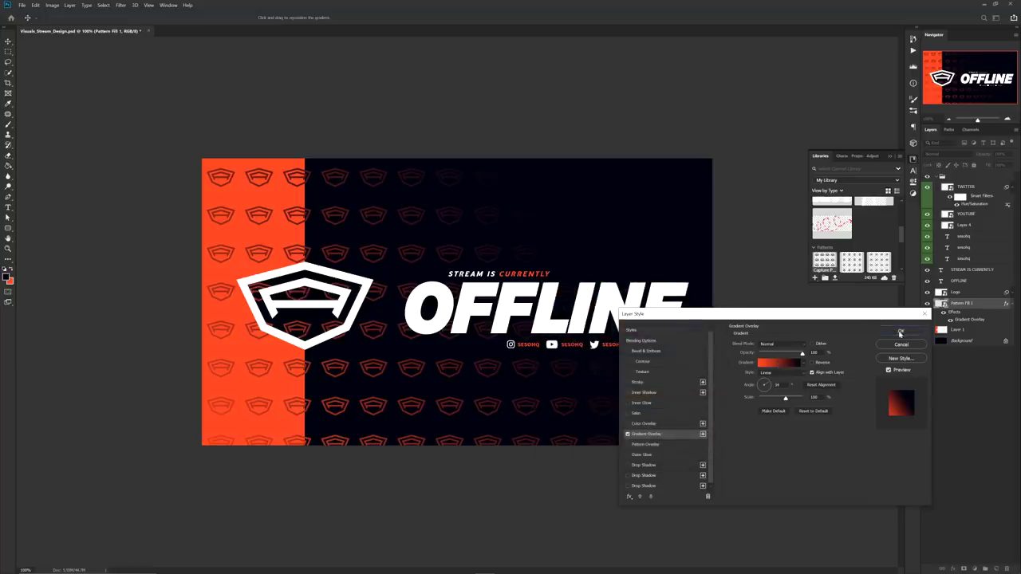
pyautogui.click(900, 333)
pyautogui.click(912, 160)
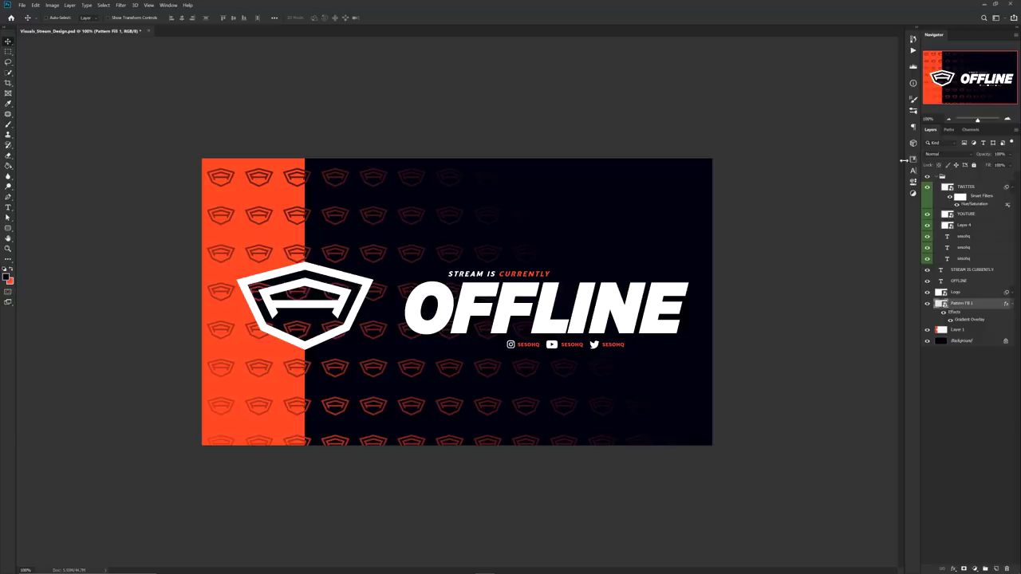
# - Place the logo pattern layer beneath the orange strip and align its rows across the dark area
pyautogui.moveTo(421, 321); pyautogui.dragTo(511, 344)
pyautogui.moveTo(960, 308); pyautogui.dragTo(961, 335)
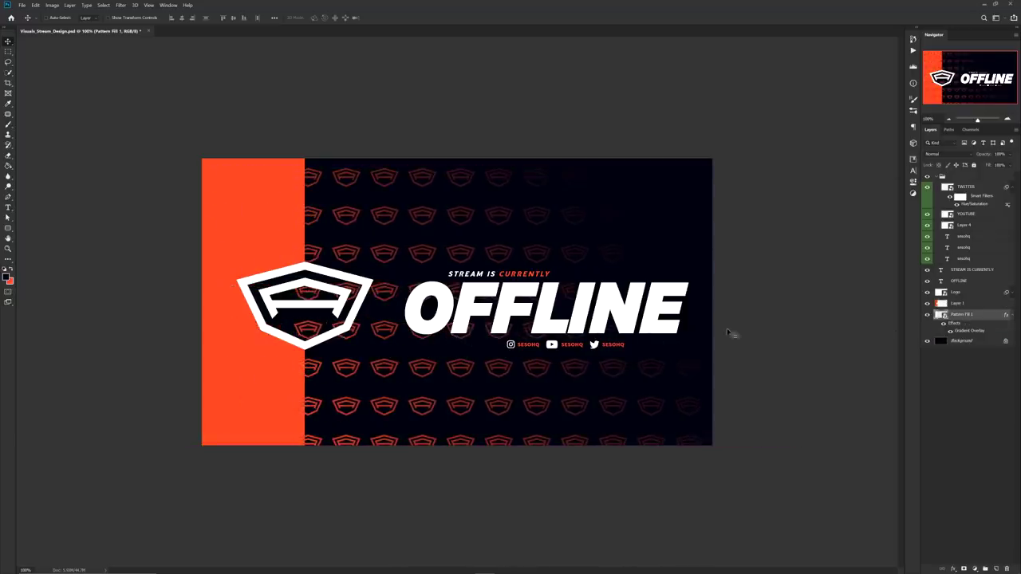
pyautogui.moveTo(536, 339); pyautogui.dragTo(457, 339)
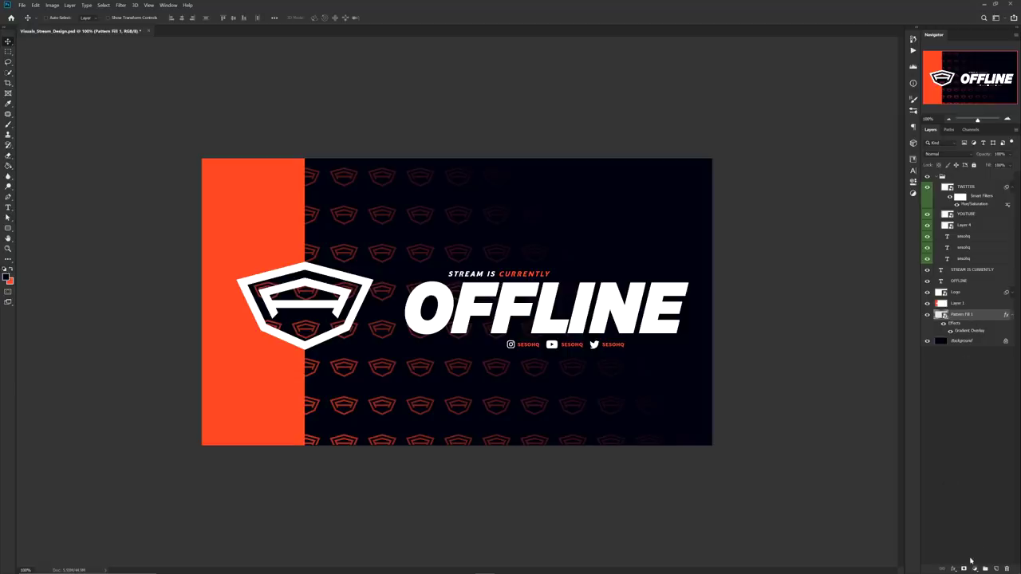
# - Add a layer mask to the pattern and paint out the marks inside the large shield logo
pyautogui.click(964, 569)
pyautogui.press('b')
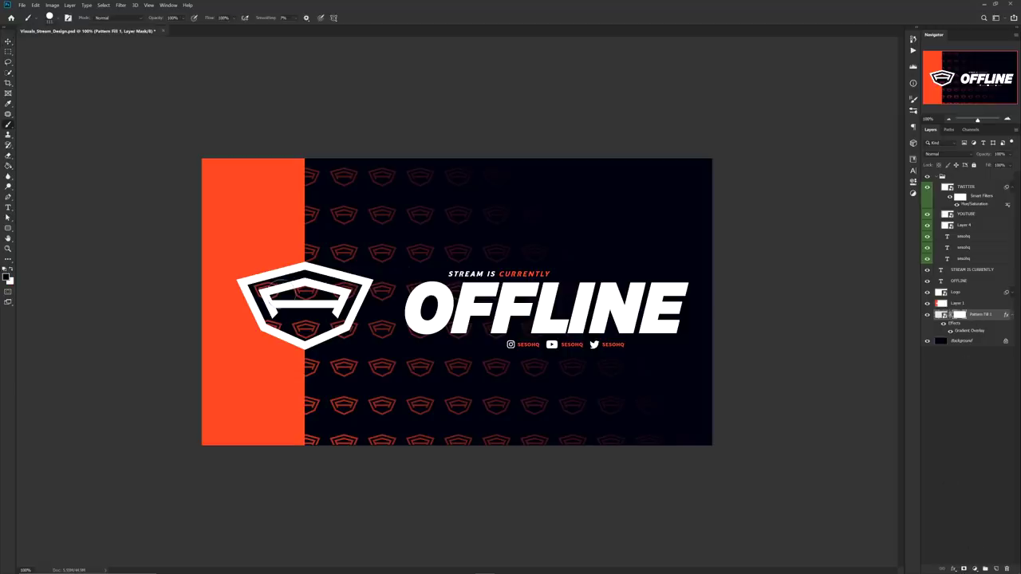
pyautogui.scroll(4, 280, 296)
pyautogui.moveTo(239, 279)
pyautogui.mouseDown()
pyautogui.moveTo(212, 311)
pyautogui.moveTo(268, 418)
pyautogui.moveTo(369, 444)
pyautogui.moveTo(467, 424)
pyautogui.moveTo(548, 374)
pyautogui.moveTo(601, 278)
pyautogui.moveTo(590, 262)
pyautogui.moveTo(369, 258)
pyautogui.moveTo(507, 278)
pyautogui.mouseUp()
pyautogui.hotkey('ctrl', '0')
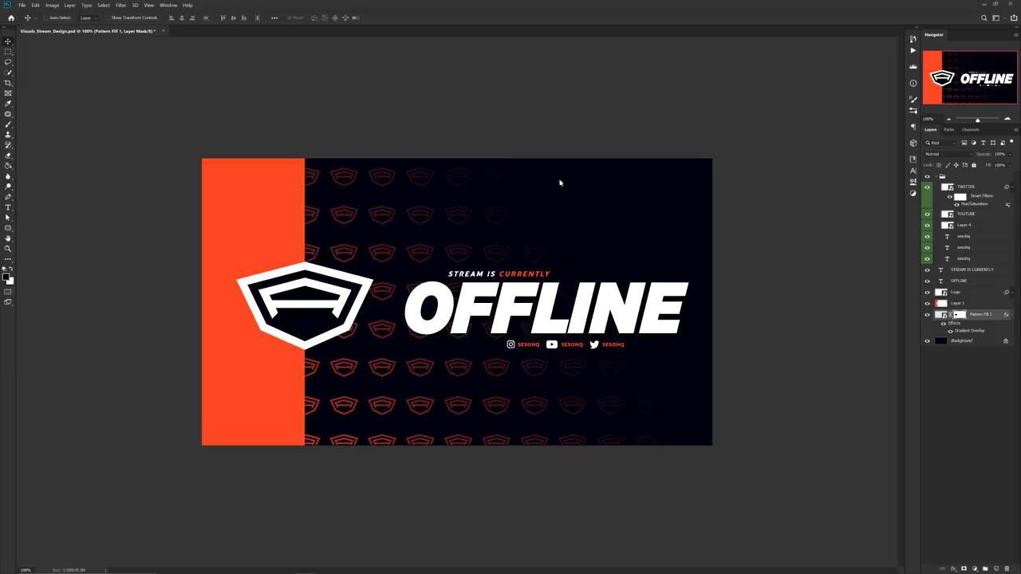
# - Collapse the social handles group and add a canvas-filling layer above it, turned black with Hue/Saturation
pyautogui.click(941, 177)
pyautogui.click(954, 179)
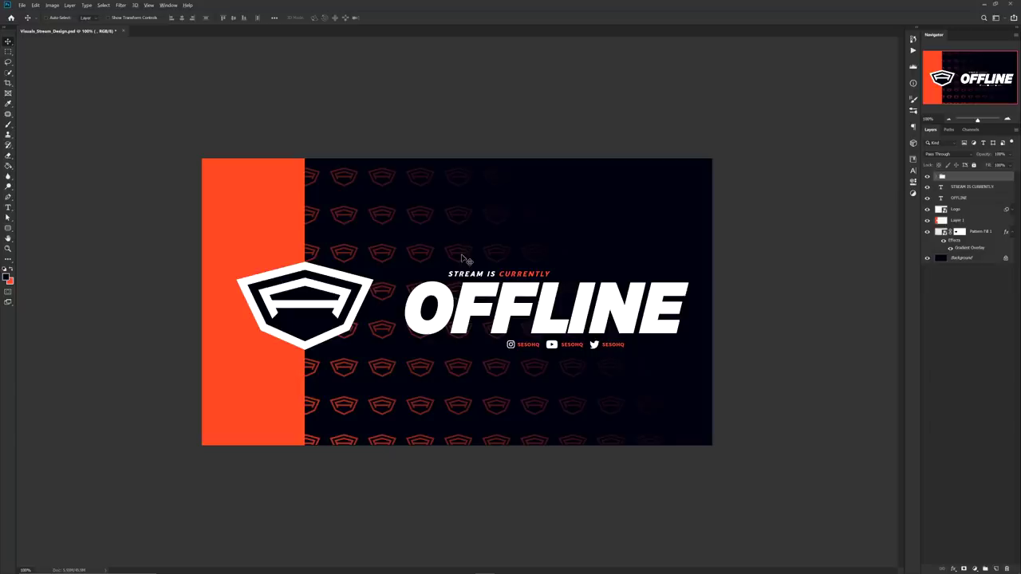
pyautogui.scroll(2, 463, 258)
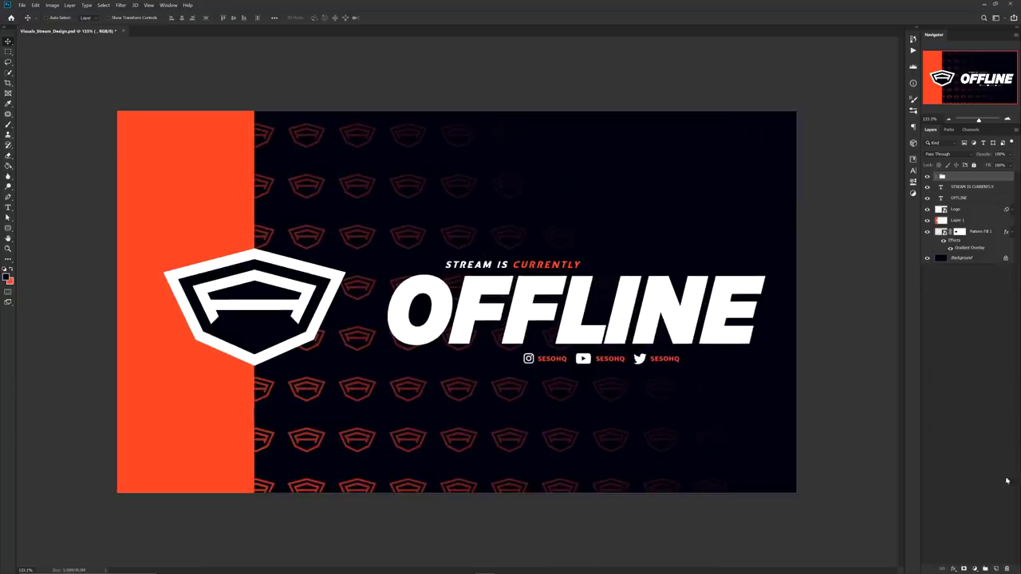
pyautogui.click(996, 568)
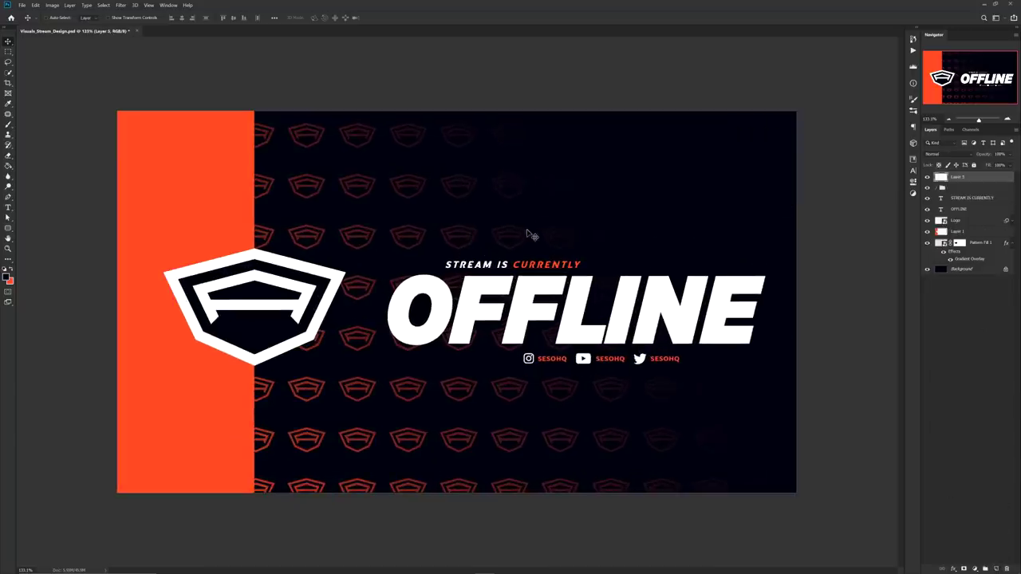
pyautogui.hotkey('alt', 'BackSpace')
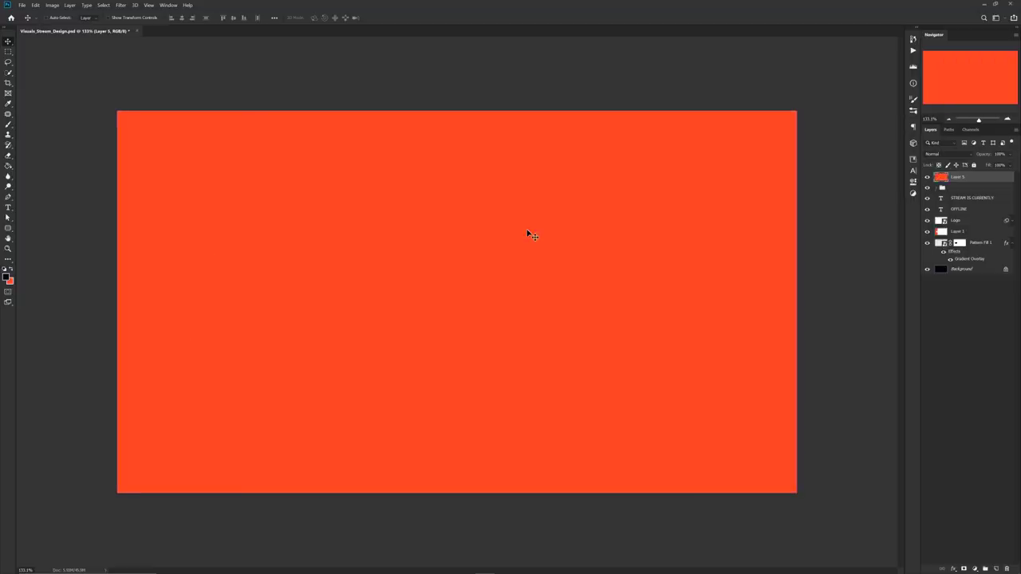
pyautogui.hotkey('ctrl', 'u')
pyautogui.moveTo(716, 180); pyautogui.dragTo(678, 180)
pyautogui.click(807, 101)
# - Scale the black layer down proportionally to a video-frame rectangle and position it slightly right of the canvas centre
pyautogui.hotkey('ctrl', 't')
pyautogui.moveTo(795, 112); pyautogui.dragTo(566, 208)
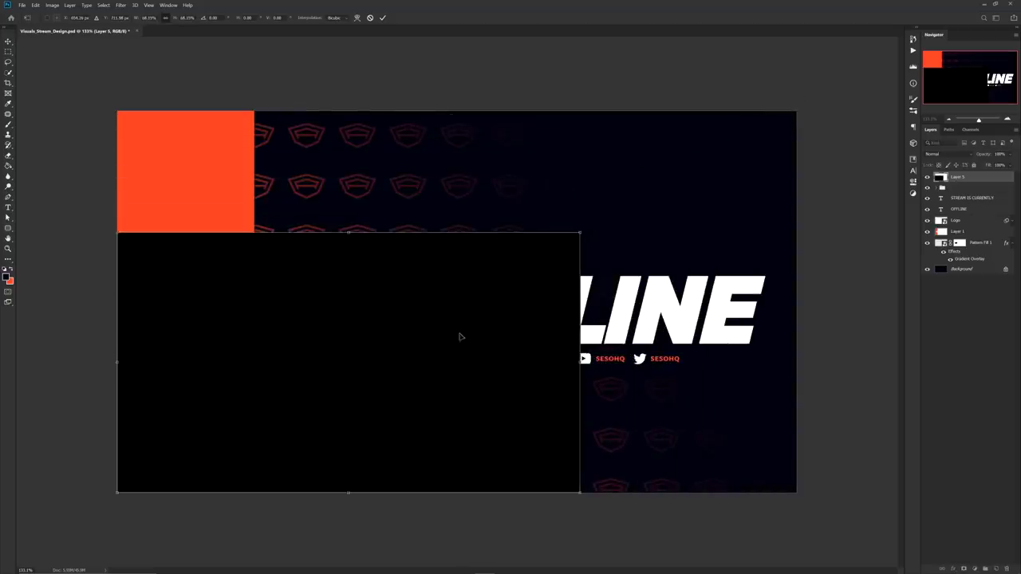
pyautogui.moveTo(460, 338); pyautogui.dragTo(607, 282)
pyautogui.moveTo(726, 303); pyautogui.dragTo(752, 296)
pyautogui.moveTo(674, 310); pyautogui.dragTo(652, 280)
pyautogui.press('Return')
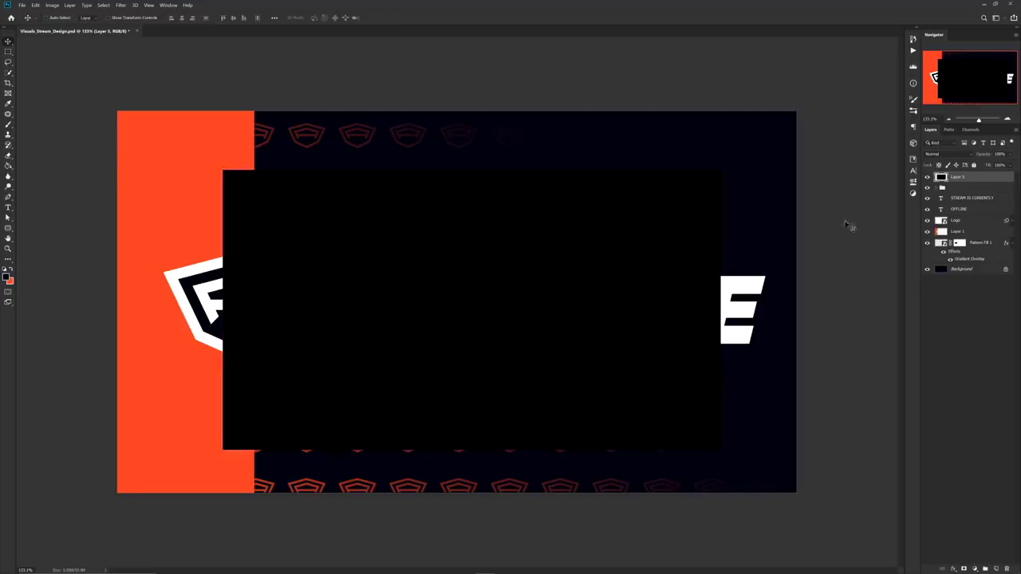
# - Shrink the title and tagline, place them above the black rectangle, and reword them as INTERMISSION and "sooooooon..."
pyautogui.click(927, 177)
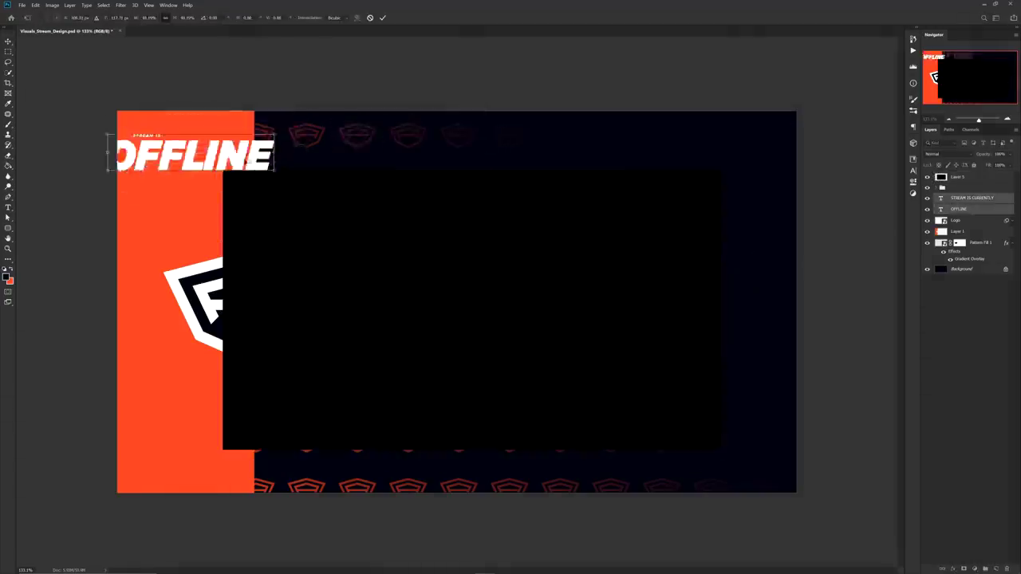
pyautogui.write('INTERMISSION')
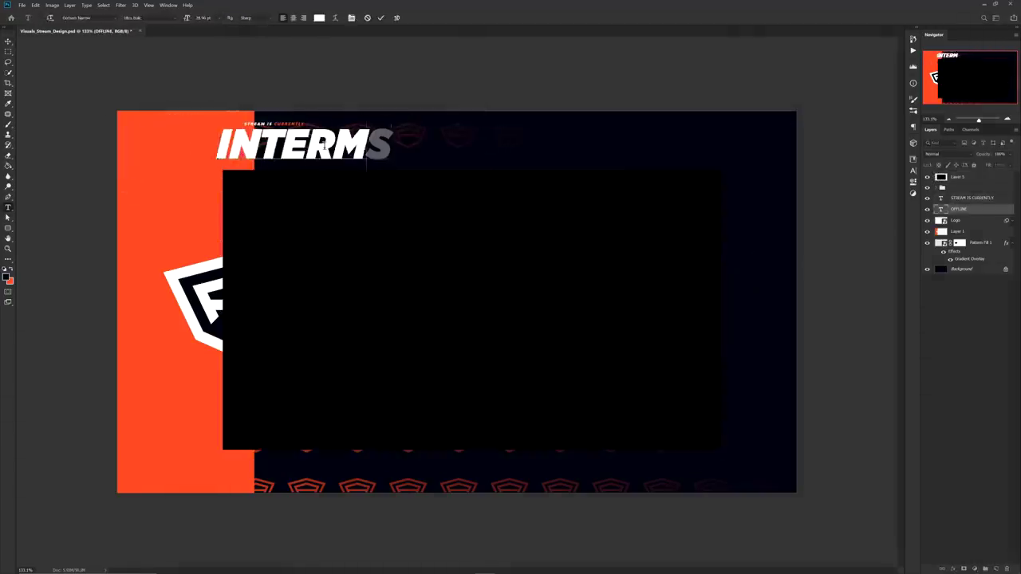
pyautogui.click(274, 124)
pyautogui.moveTo(274, 124); pyautogui.dragTo(324, 127)
pyautogui.write('sooooooon...')
pyautogui.hotkey('ctrl', 'Return')
# - Move the orange strip and the logo pattern to the left, and shrink the shield logo onto the strip's edge
pyautogui.moveTo(196, 267); pyautogui.dragTo(157, 267)
pyautogui.hotkey('ctrl', 't')
pyautogui.moveTo(291, 248); pyautogui.dragTo(206, 287)
pyautogui.press('Return')
pyautogui.moveTo(294, 392); pyautogui.dragTo(213, 392)
# - Erase the orange strip inside the left half of the smaller shield logo
pyautogui.scroll(5, 118, 307)
pyautogui.press('e')
pyautogui.moveTo(366, 237)
pyautogui.mouseDown()
pyautogui.moveTo(299, 279)
pyautogui.moveTo(360, 375)
pyautogui.mouseUp()
# - Reset the pattern's layer mask to white and paint out the pattern marks inside the smaller shield logo
pyautogui.click(960, 242)
pyautogui.hotkey('ctrl', 'BackSpace')
pyautogui.press('b')
pyautogui.moveTo(349, 239); pyautogui.dragTo(254, 267)
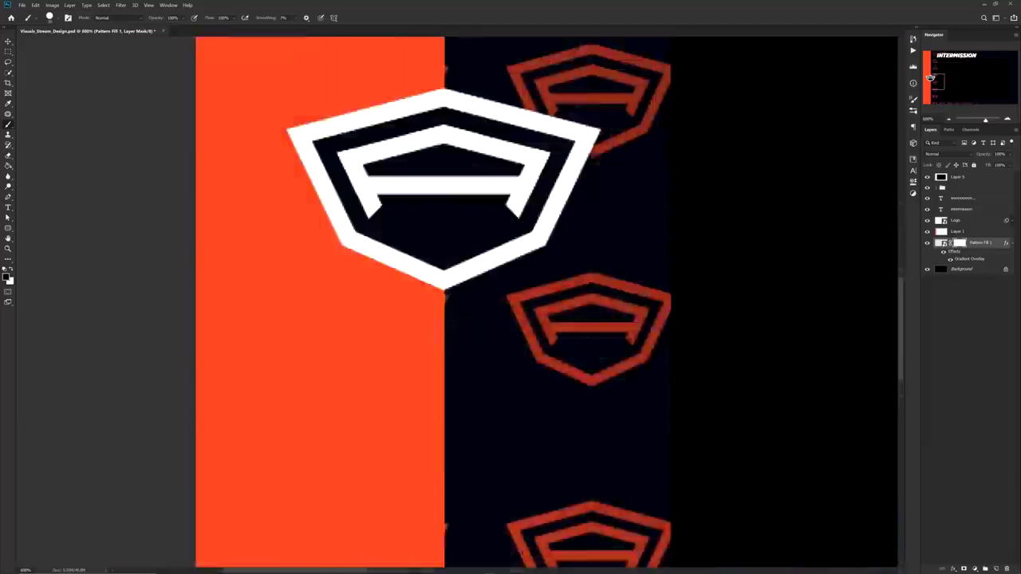